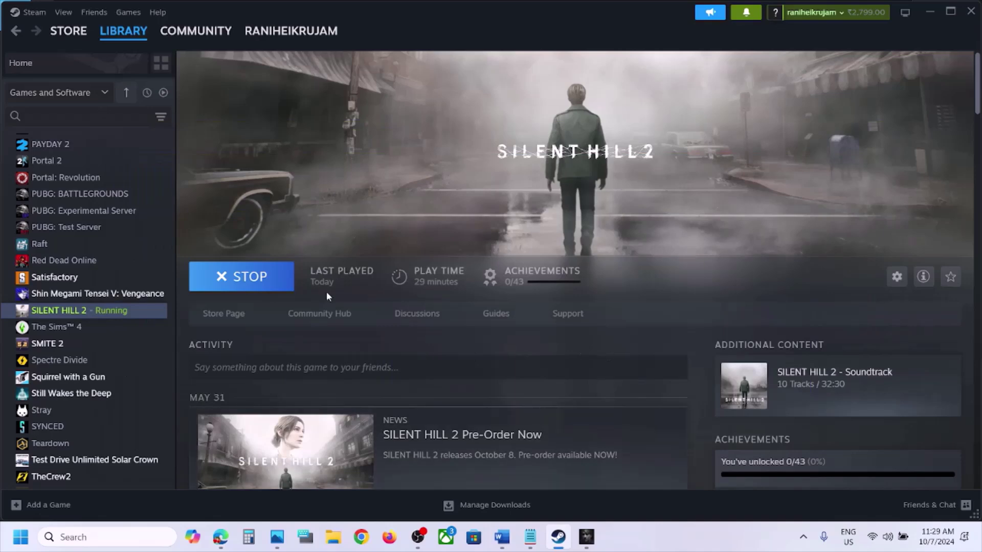
# Open Task Manager's detailed process list and locate the SHProto-Win64-Shipping.exe process.
pyautogui.moveTo(589, 537)
pyautogui.rightClick(26, 546)
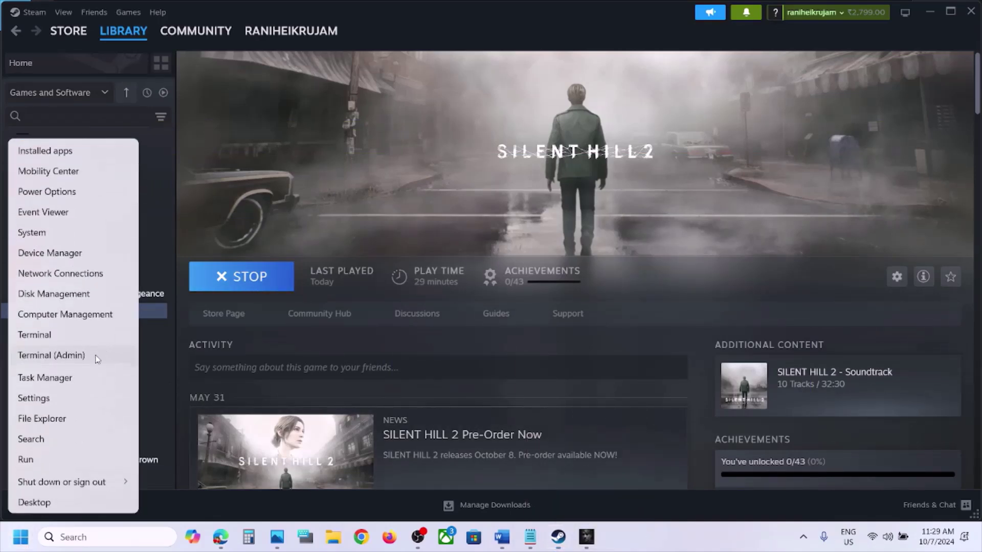
pyautogui.click(44, 377)
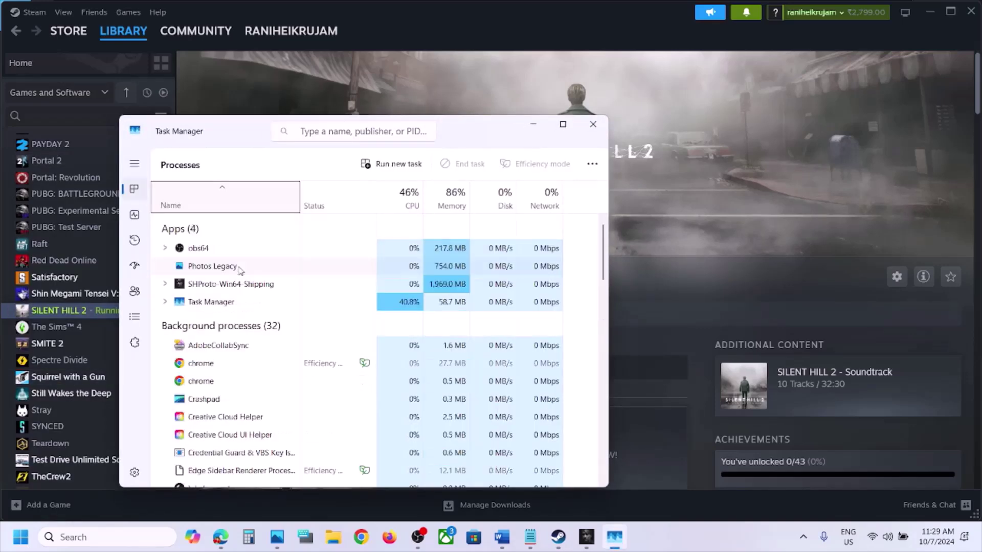
pyautogui.click(135, 318)
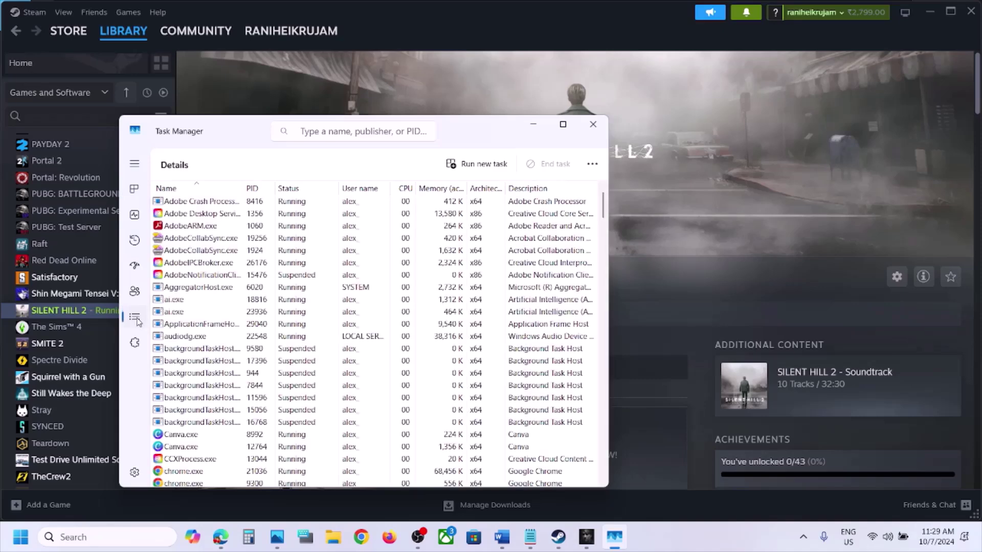
pyautogui.click(214, 388)
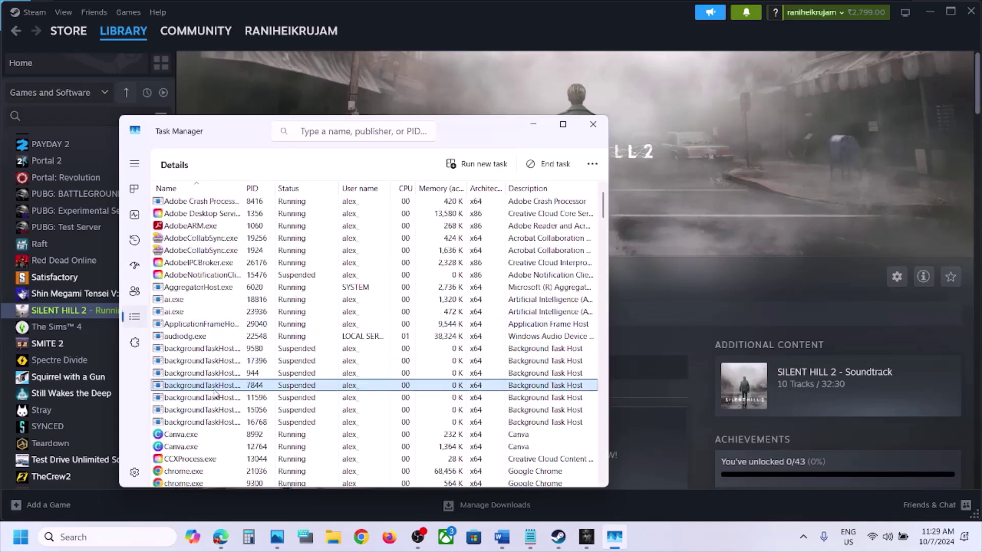
pyautogui.press('s')
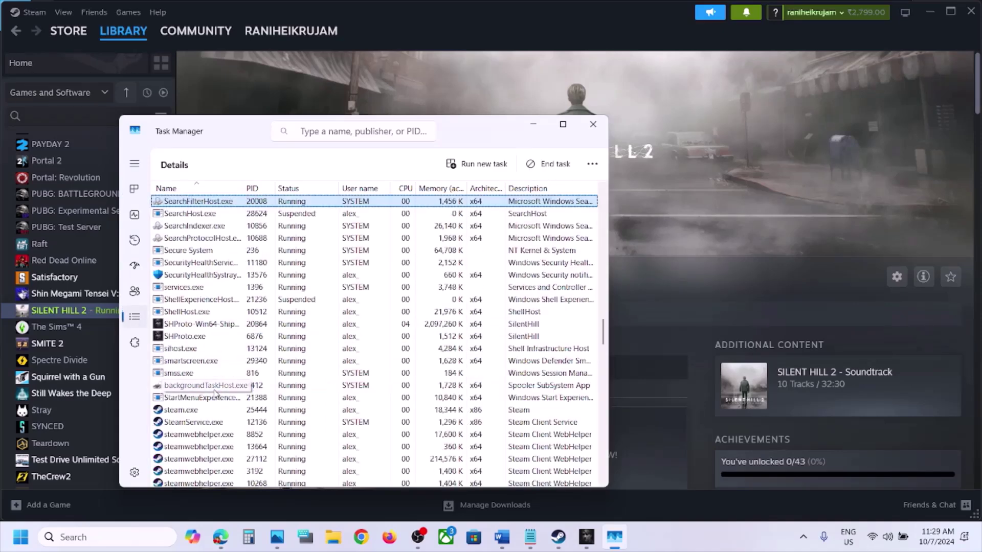
pyautogui.press('s')
pyautogui.press('h')
pyautogui.press('p')
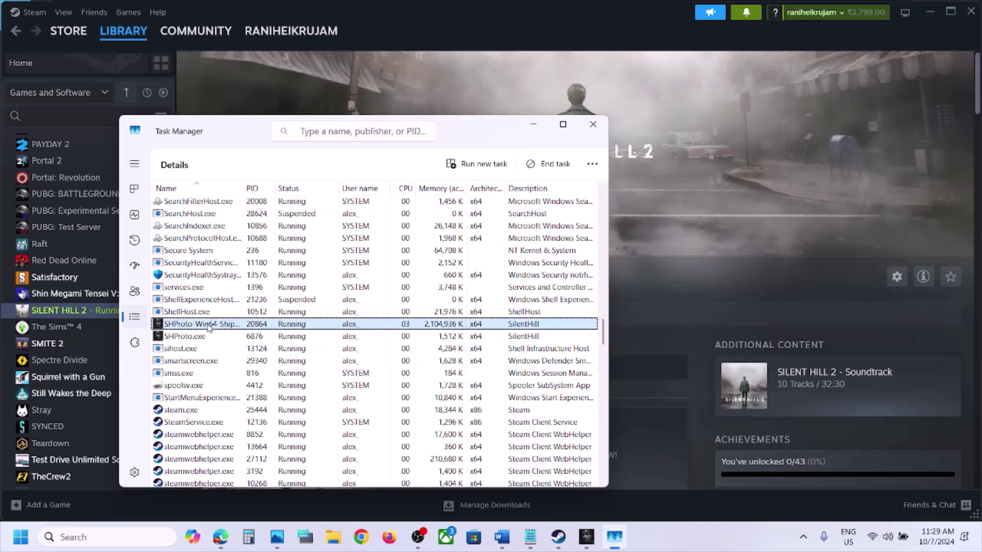
# Set the priority of the SHProto-Win64-Shipping.exe process to High and accept the change.
pyautogui.click(204, 341)
pyautogui.click(202, 328)
pyautogui.rightClick(202, 328)
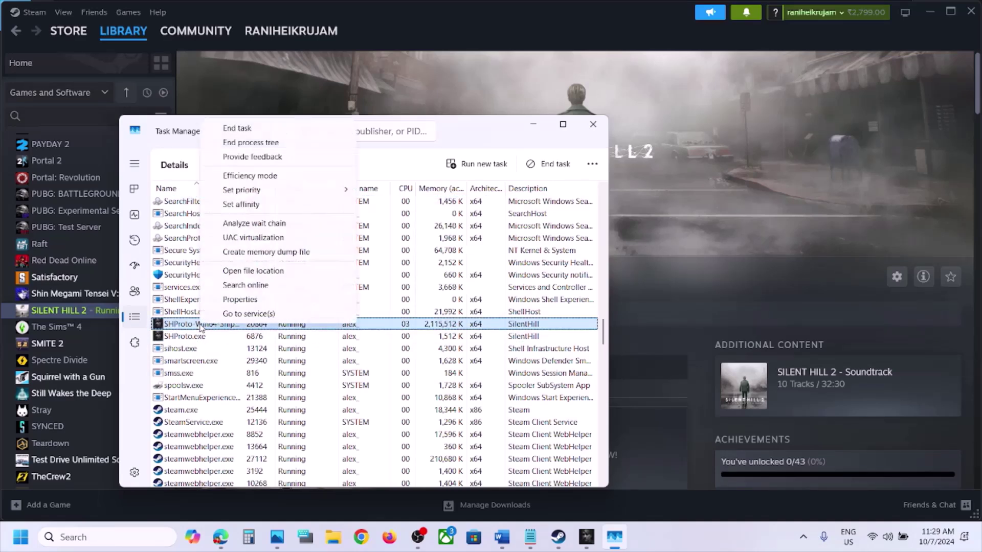
pyautogui.moveTo(272, 192)
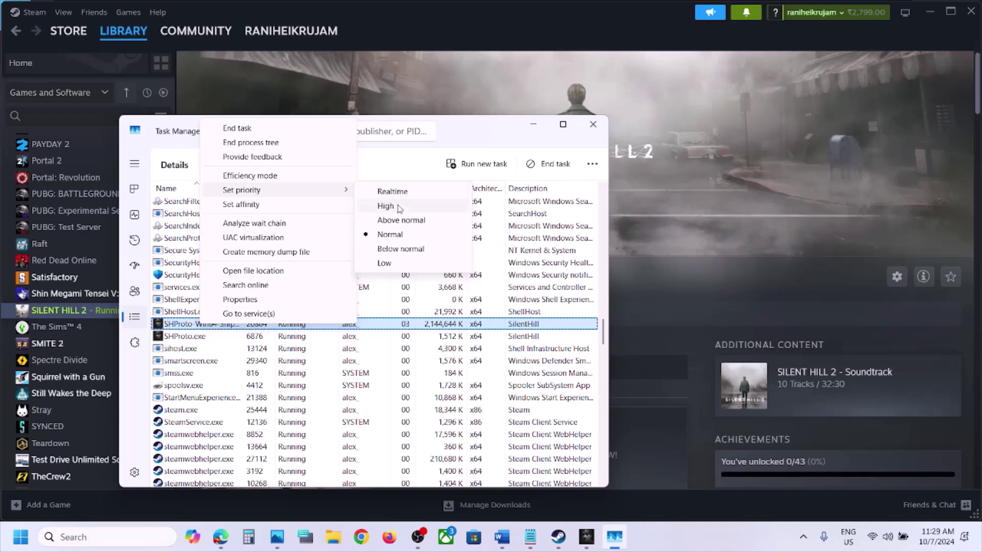
pyautogui.click(397, 207)
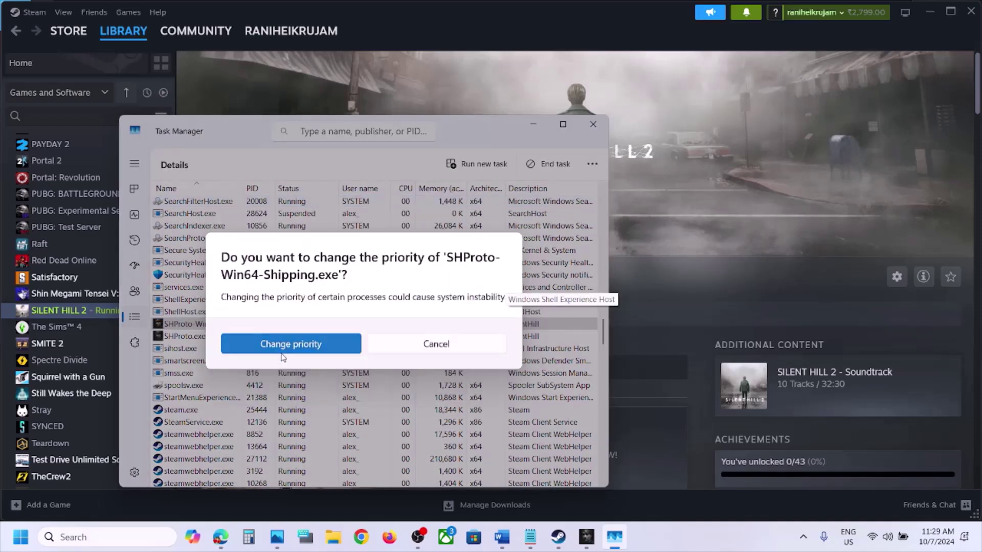
pyautogui.click(279, 346)
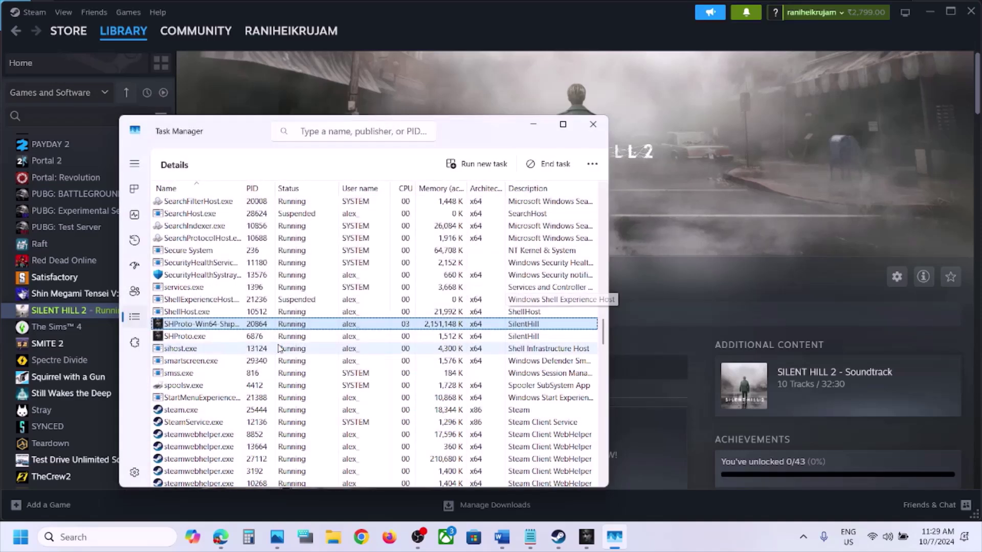
# Set the priority of the SHProto.exe process to High, accept the change and close Task Manager.
pyautogui.click(195, 338)
pyautogui.rightClick(207, 339)
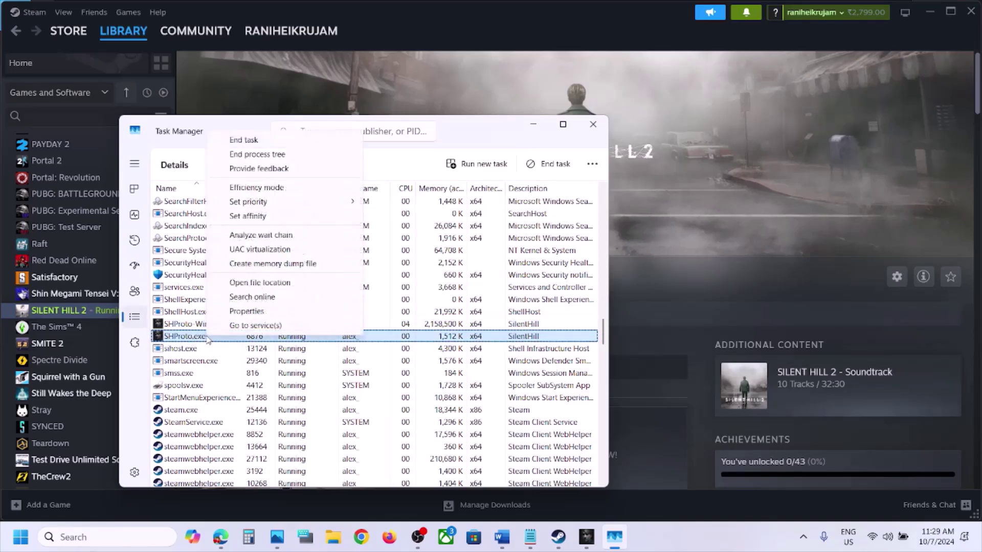
pyautogui.moveTo(321, 201)
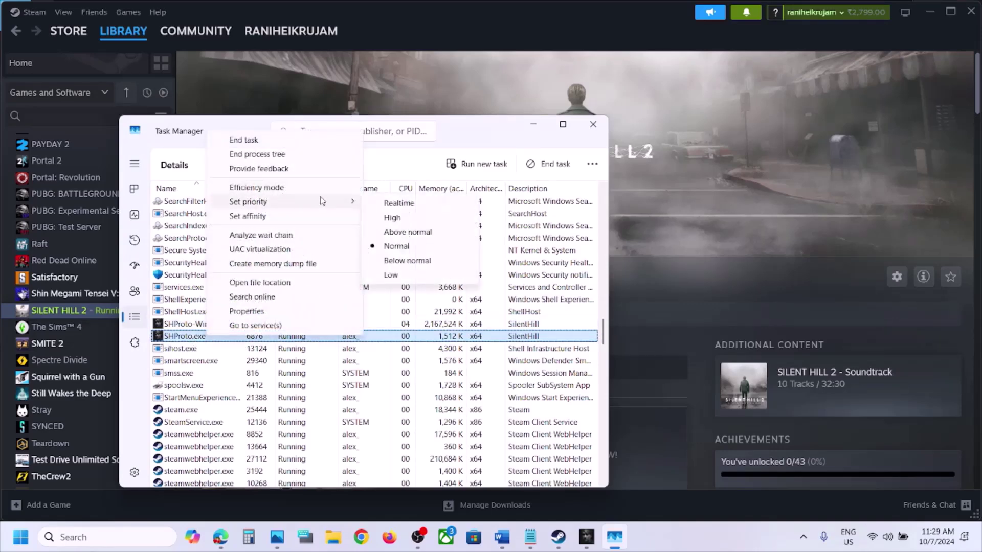
pyautogui.click(392, 217)
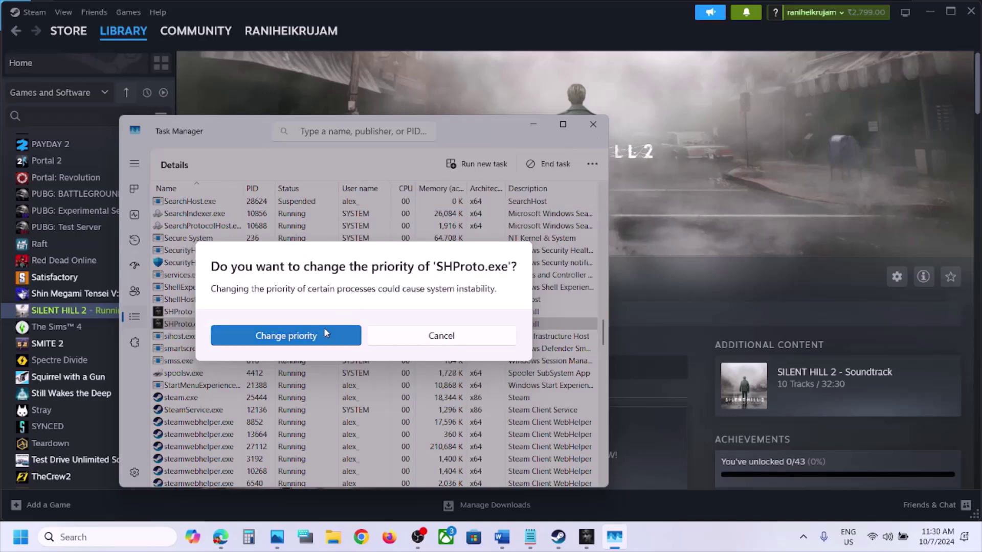
pyautogui.click(317, 336)
pyautogui.click(592, 124)
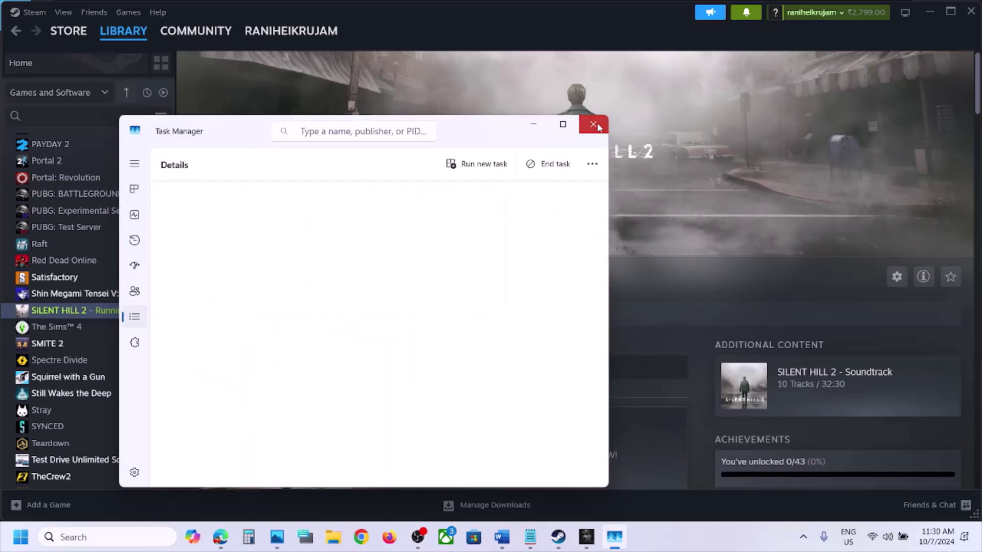
# Switch to the Word document and read the Step 2 instruction about Hardware Accelerated GPU scheduling.
pyautogui.click(501, 545)
pyautogui.scroll(-5, 351, 343)
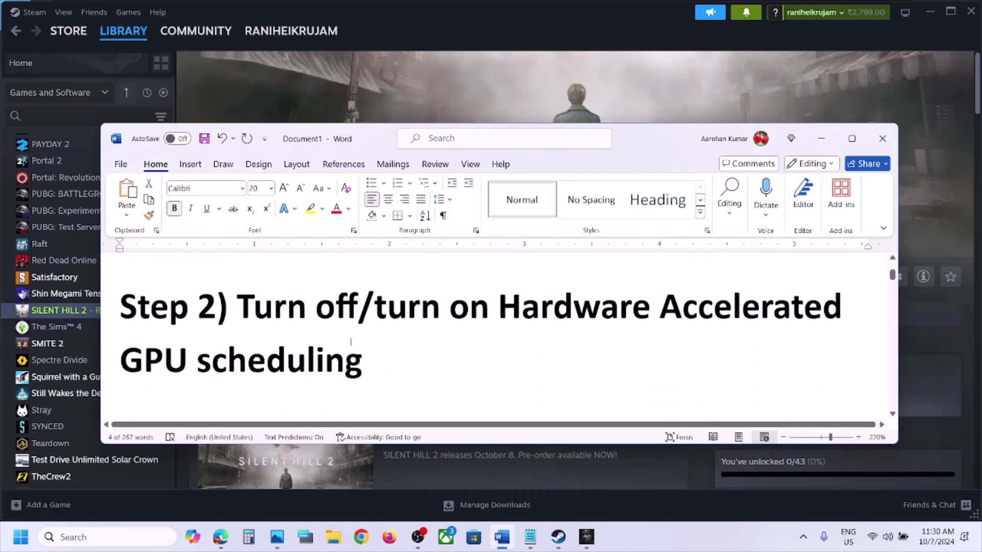
pyautogui.moveTo(250, 303); pyautogui.dragTo(477, 337)
pyautogui.click(477, 338)
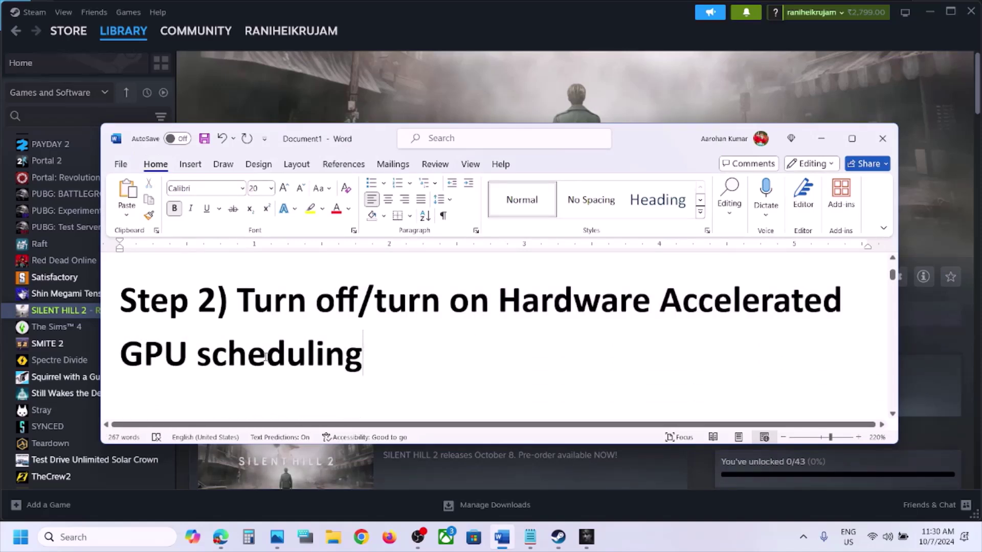
pyautogui.click(521, 103)
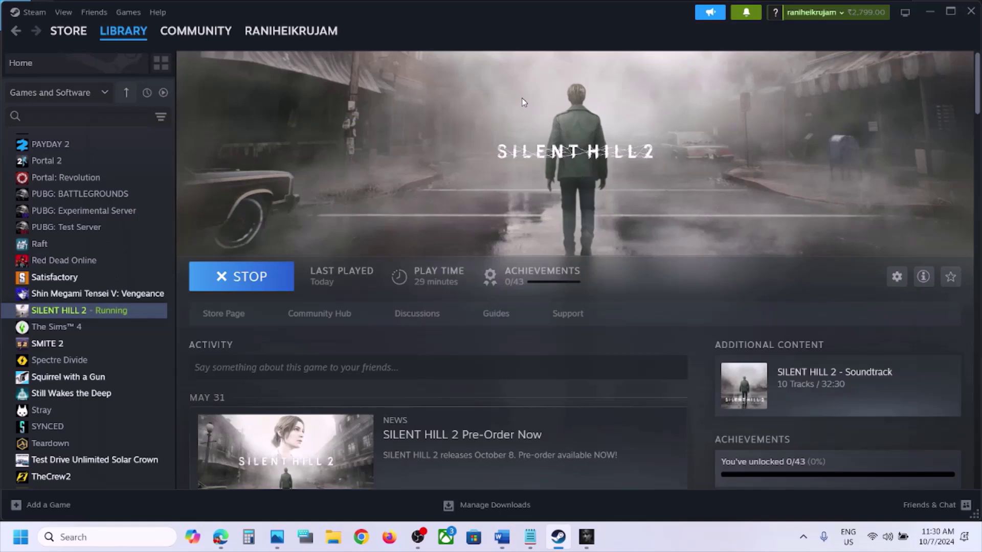
# Open the display graphics page in Windows Settings and expand the advanced graphics settings.
pyautogui.press('super+i')
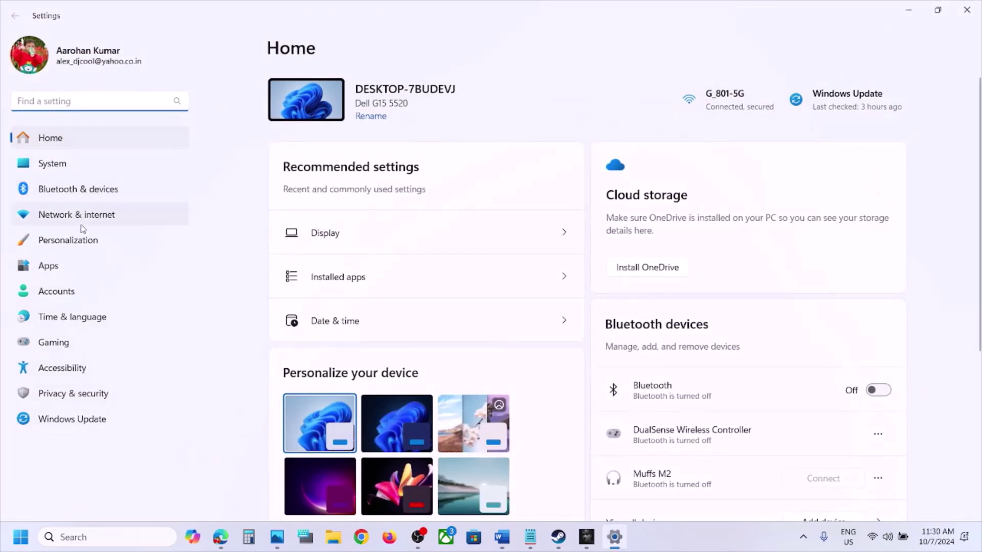
pyautogui.click(53, 169)
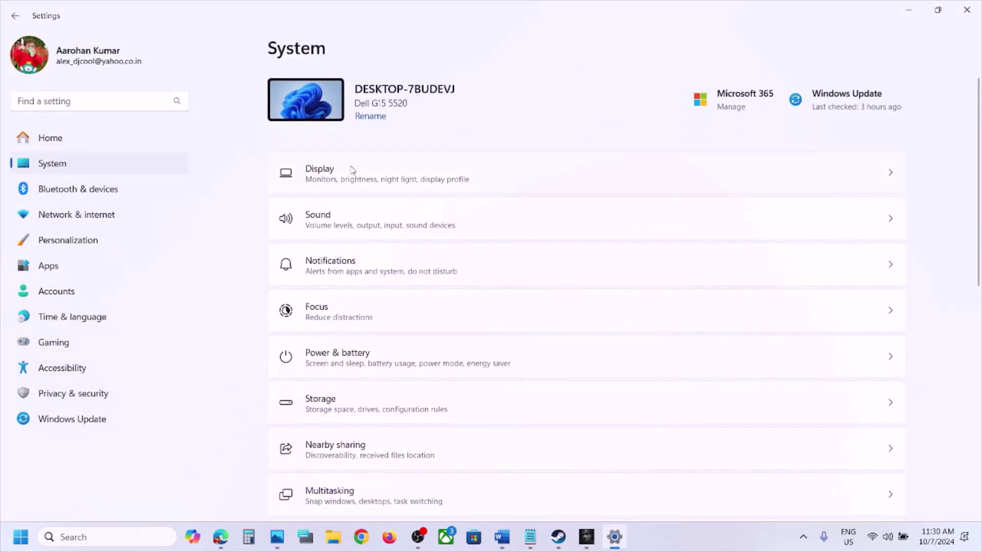
pyautogui.click(346, 179)
pyautogui.scroll(-4, 432, 246)
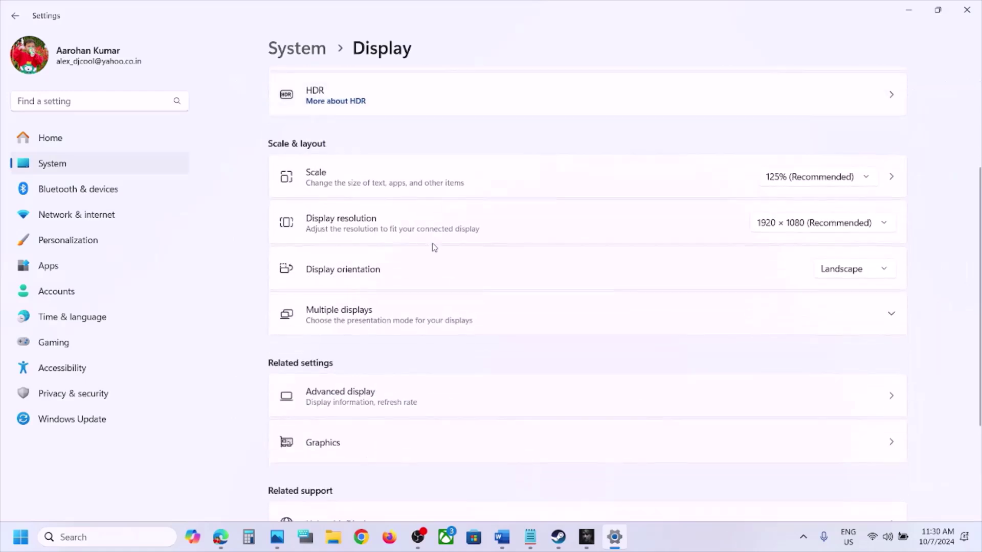
pyautogui.scroll(-2, 434, 247)
pyautogui.click(346, 310)
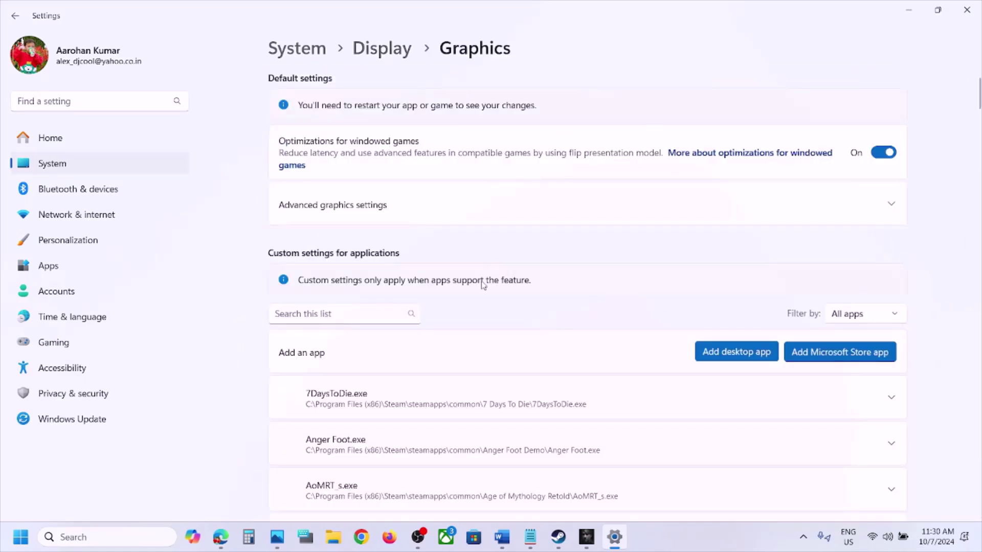
pyautogui.click(895, 204)
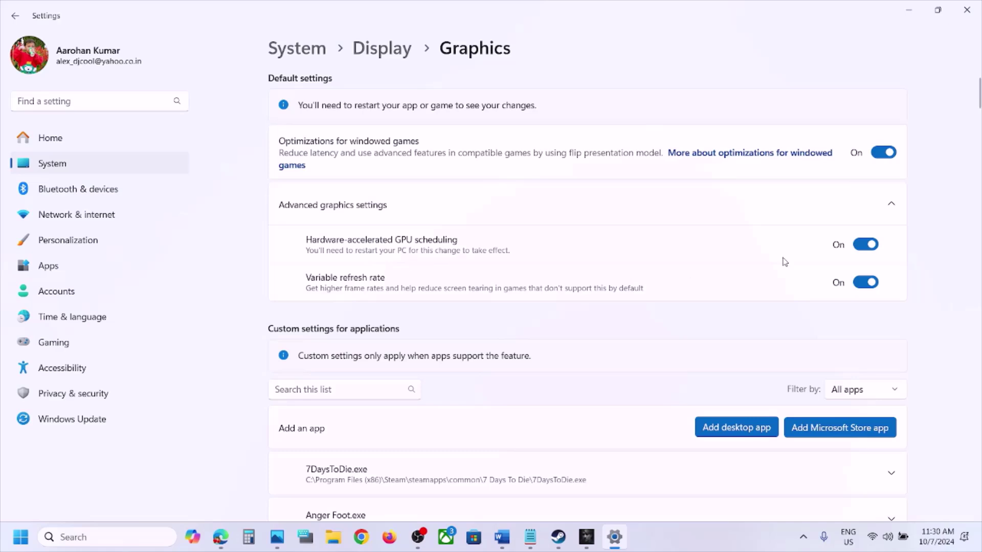
# Turn off Hardware-accelerated GPU scheduling and recheck the Step 2 instruction in the Word document.
pyautogui.click(862, 246)
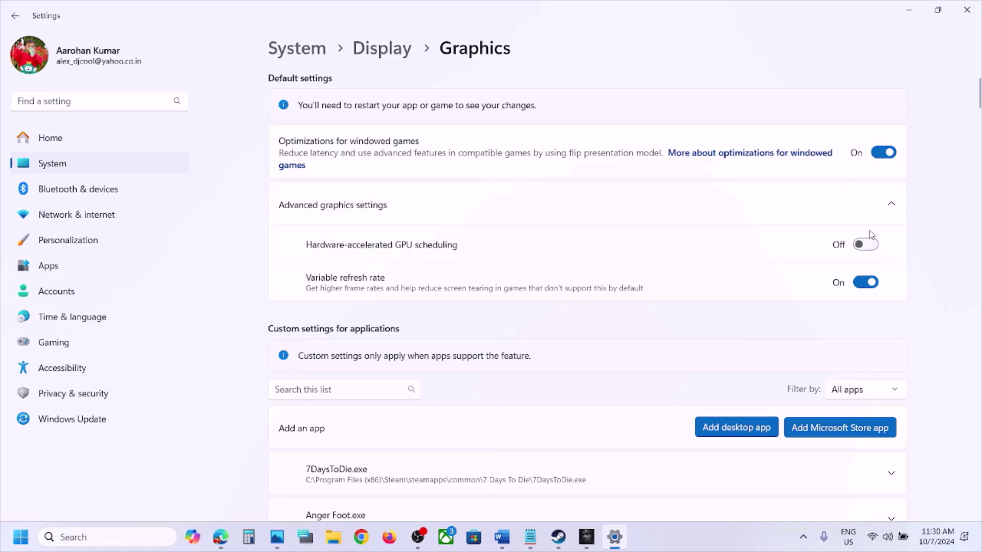
pyautogui.moveTo(586, 537)
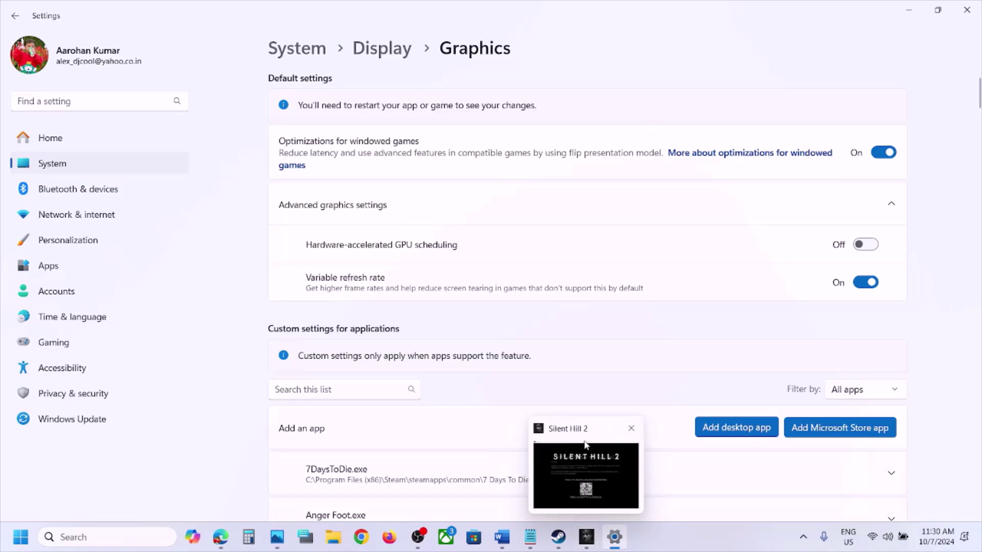
pyautogui.moveTo(502, 537)
pyautogui.click(537, 473)
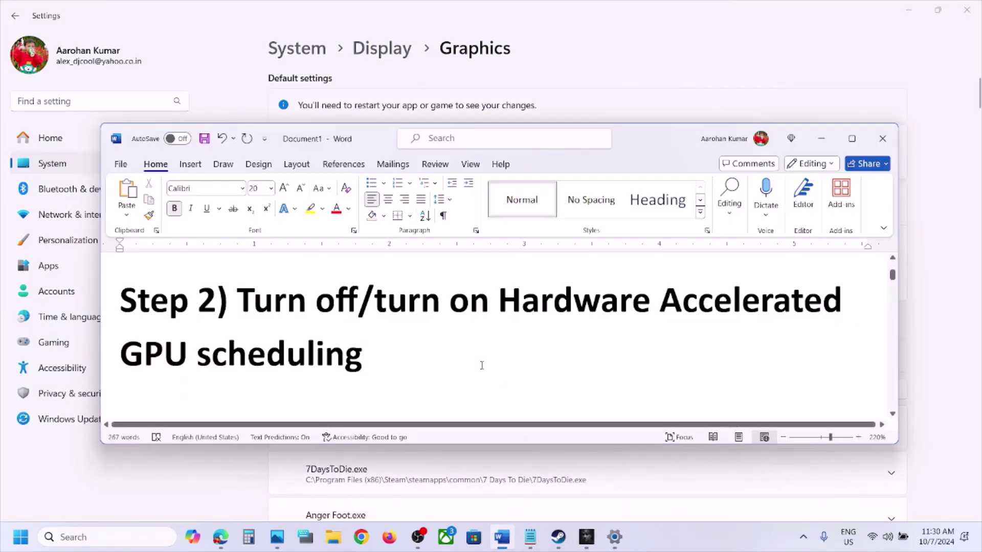
pyautogui.moveTo(246, 299); pyautogui.dragTo(358, 302)
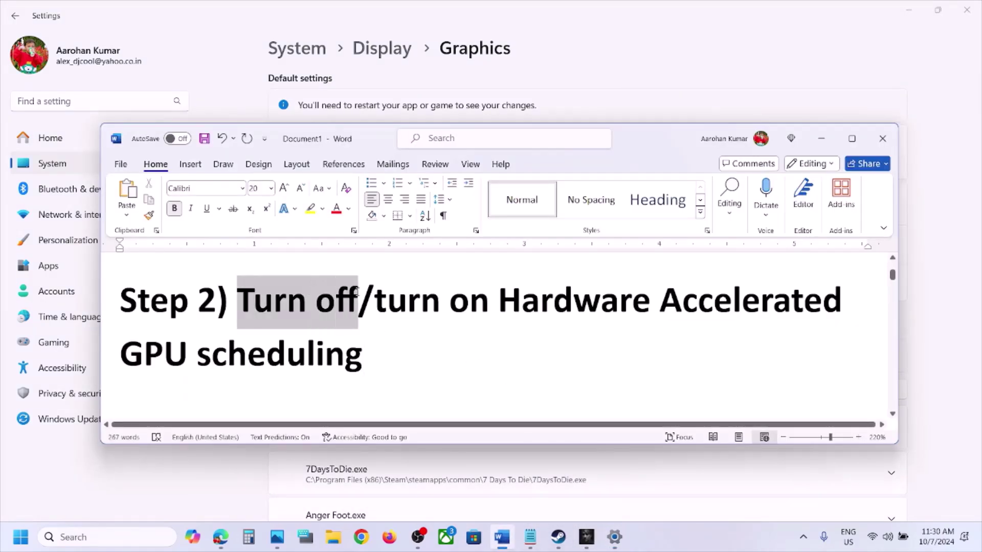
pyautogui.click(892, 68)
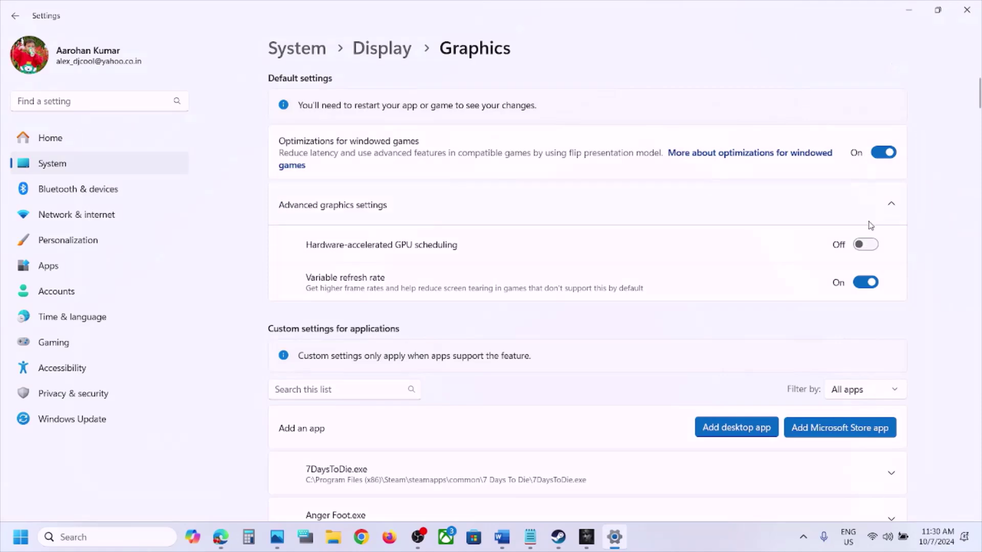
# Toggle Hardware-accelerated GPU scheduling, leave it on and close Windows Settings.
pyautogui.click(869, 245)
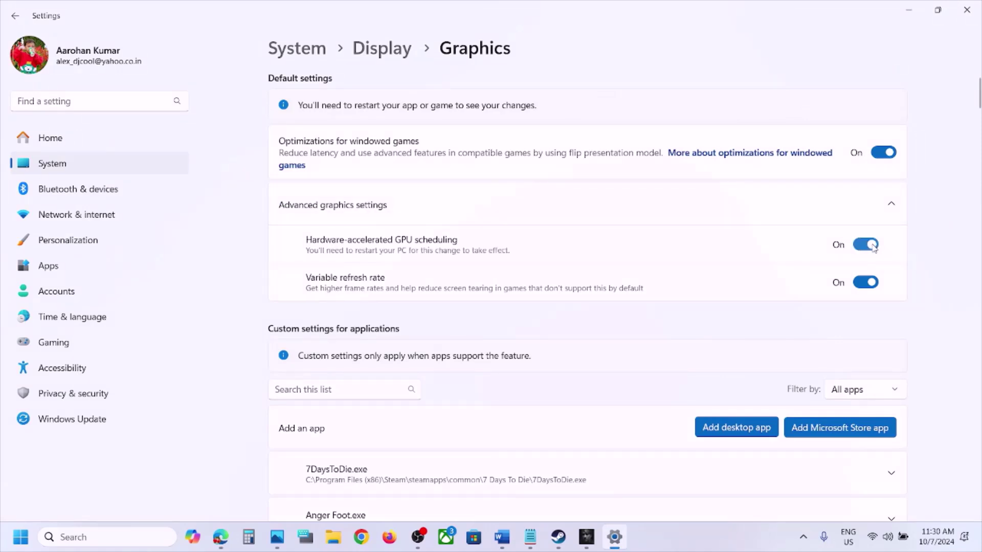
pyautogui.click(863, 246)
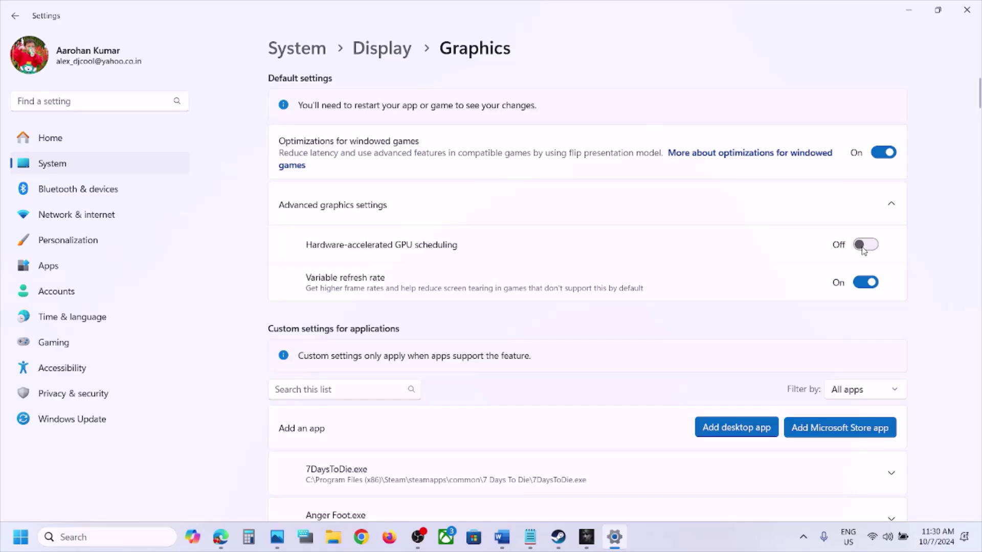
pyautogui.click(868, 247)
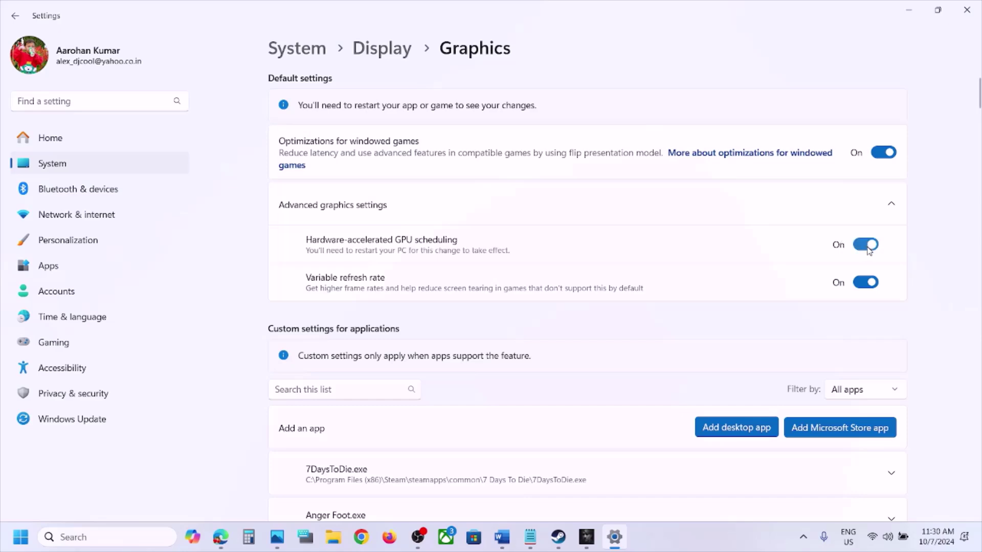
pyautogui.click(967, 10)
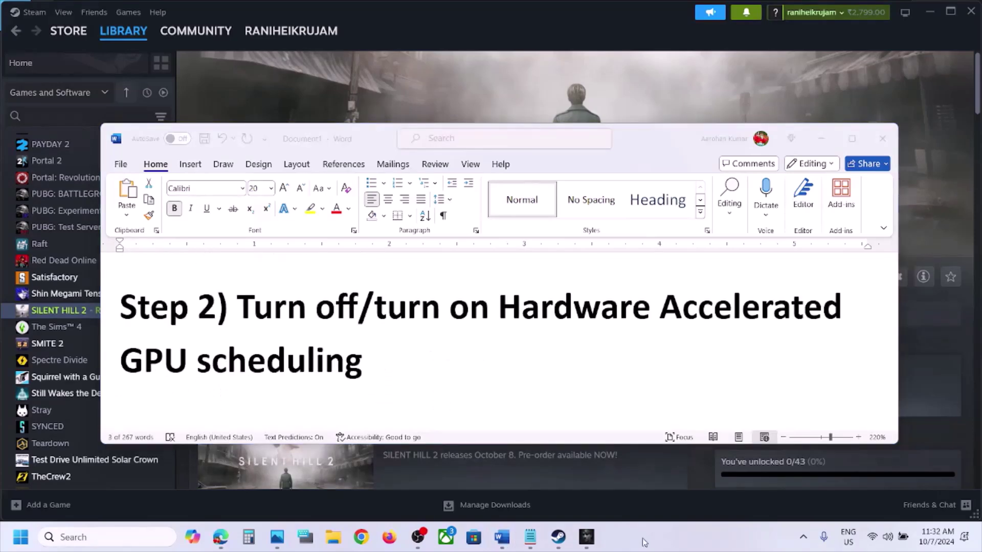
# Read the Step 3 shadow instruction in Word, then switch to Silent Hill 2 and open its Display & Graphics settings.
pyautogui.scroll(-5, 404, 309)
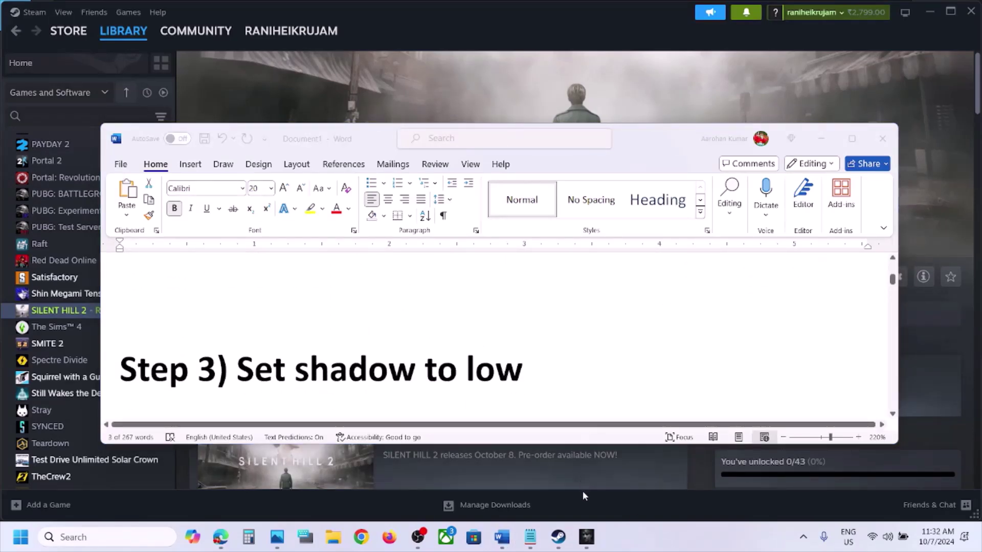
pyautogui.click(587, 537)
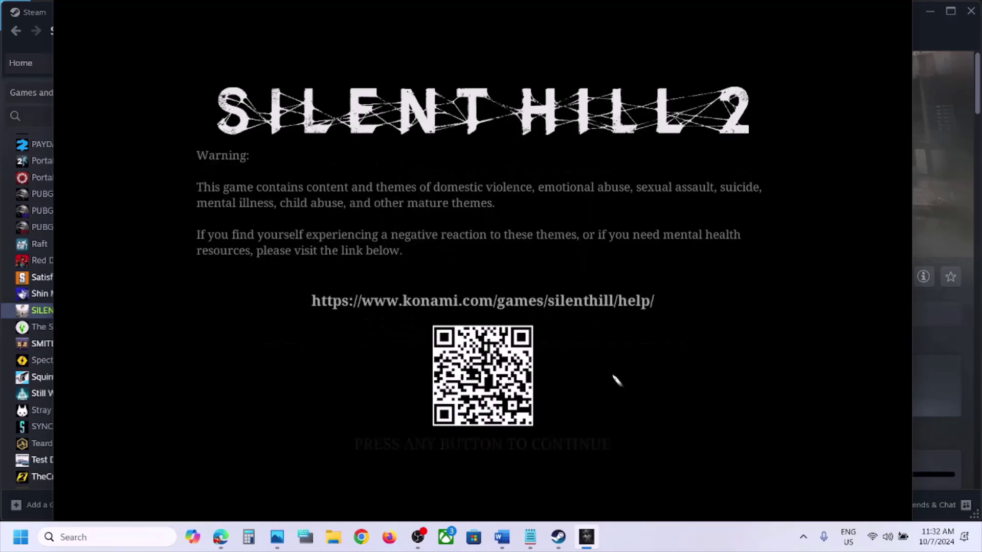
pyautogui.click(609, 390)
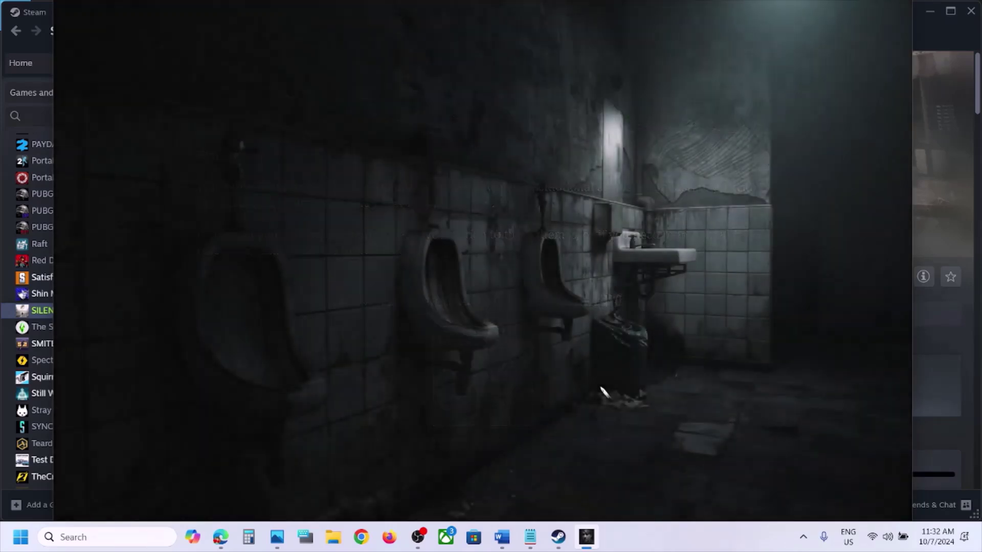
pyautogui.click(161, 403)
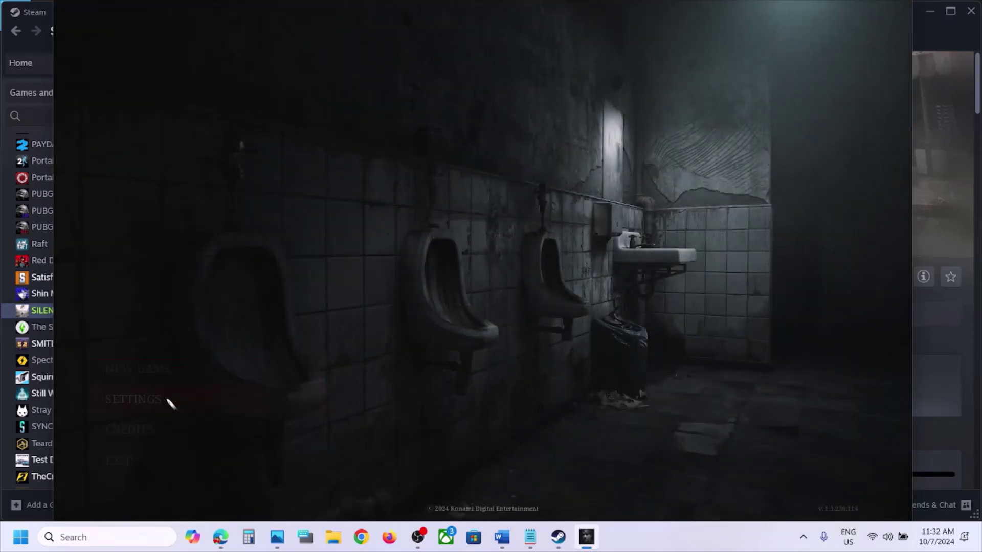
pyautogui.click(321, 45)
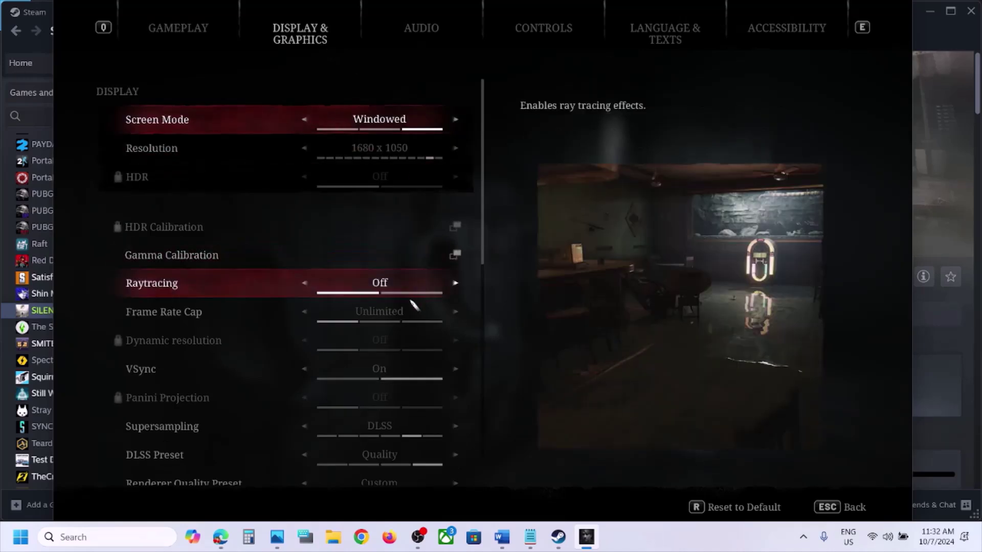
# Raise Shadows Quality to High in the Advanced Quality Settings, set it back to Low and return to the Display & Graphics settings.
pyautogui.scroll(-5, 412, 312)
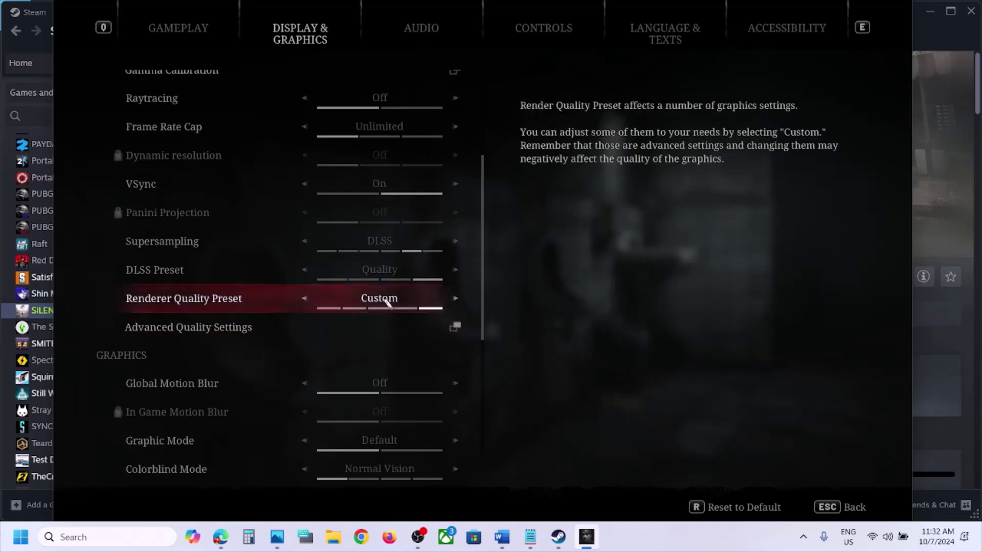
pyautogui.click(387, 334)
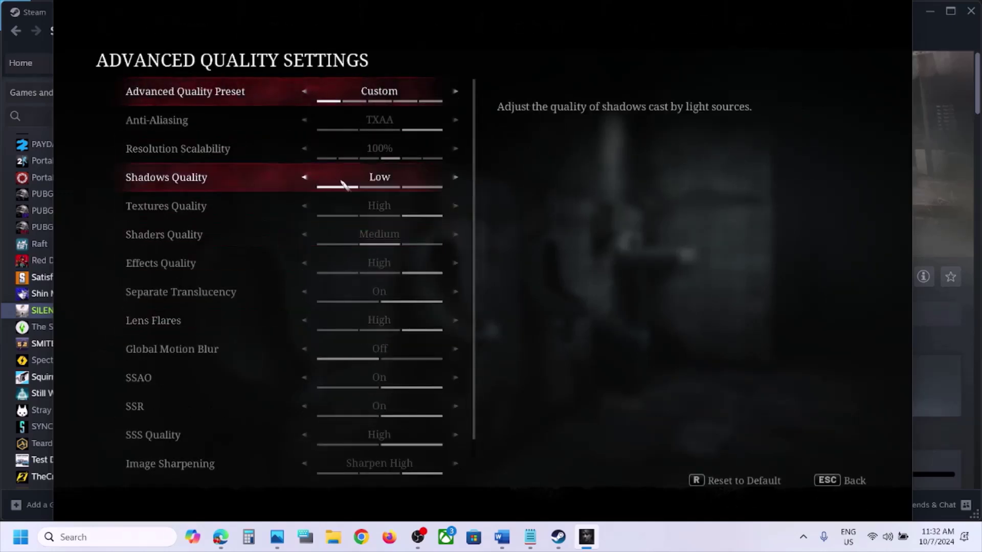
pyautogui.click(455, 177)
pyautogui.click(455, 177)
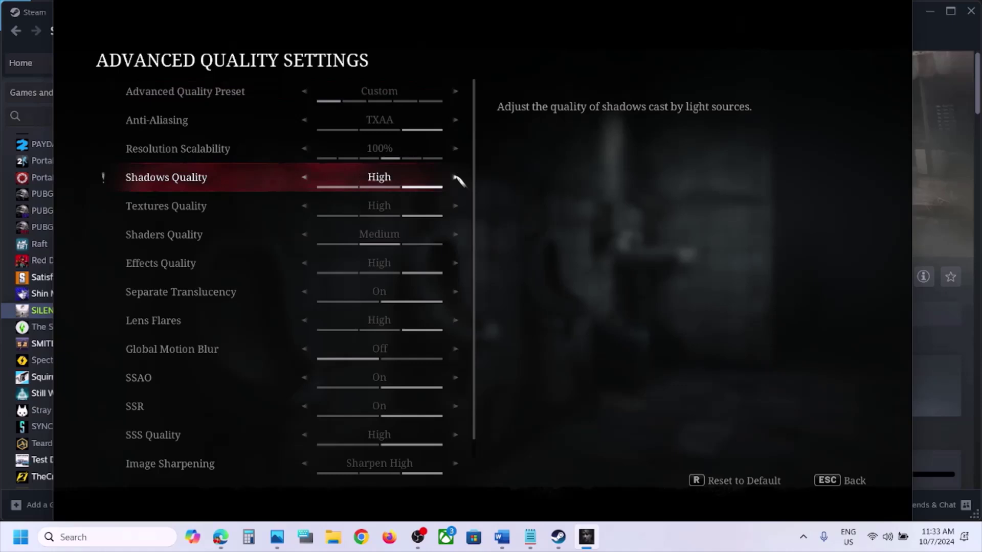
pyautogui.click(306, 177)
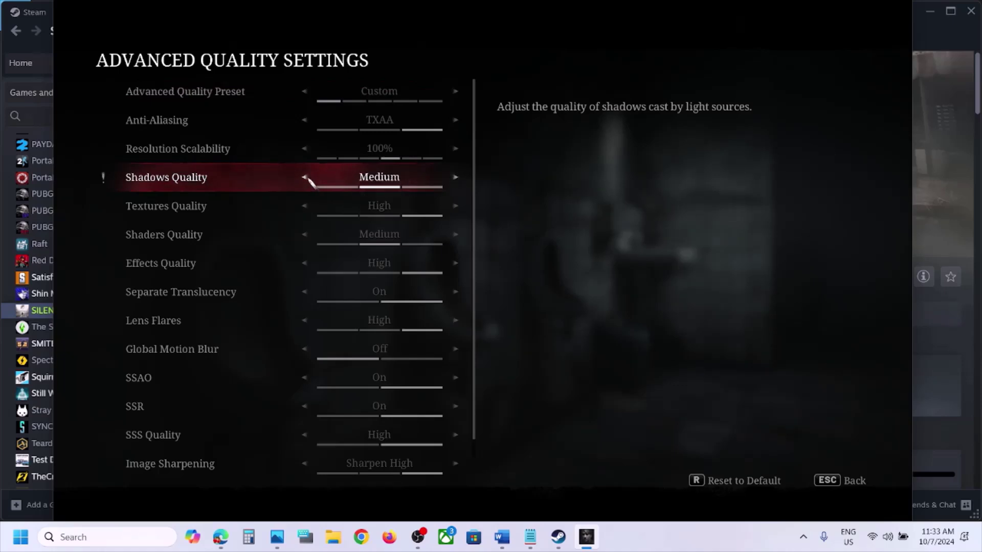
pyautogui.click(306, 177)
pyautogui.press('Escape')
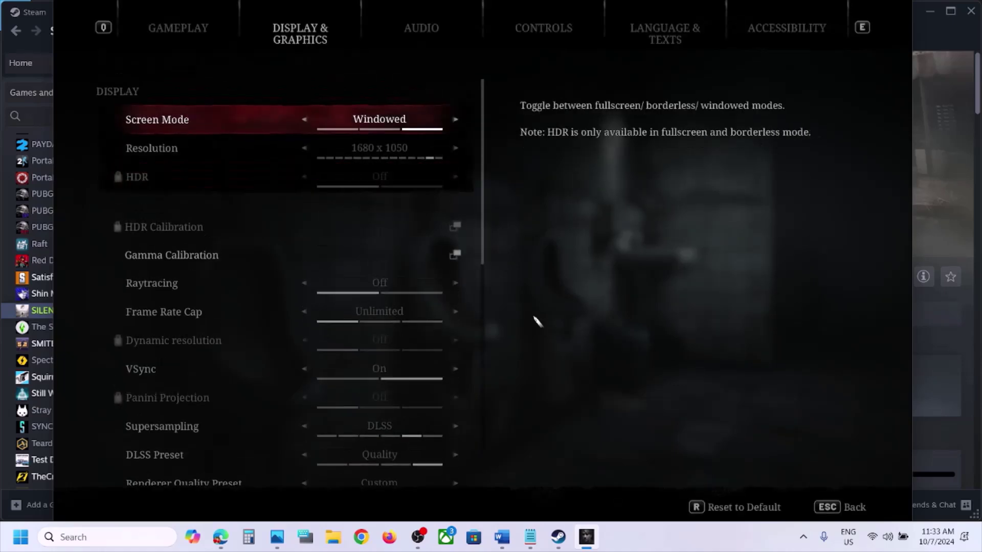
# Switch to the Word document, read the Step 4 instruction about DLSS and minimize the document.
pyautogui.click(502, 537)
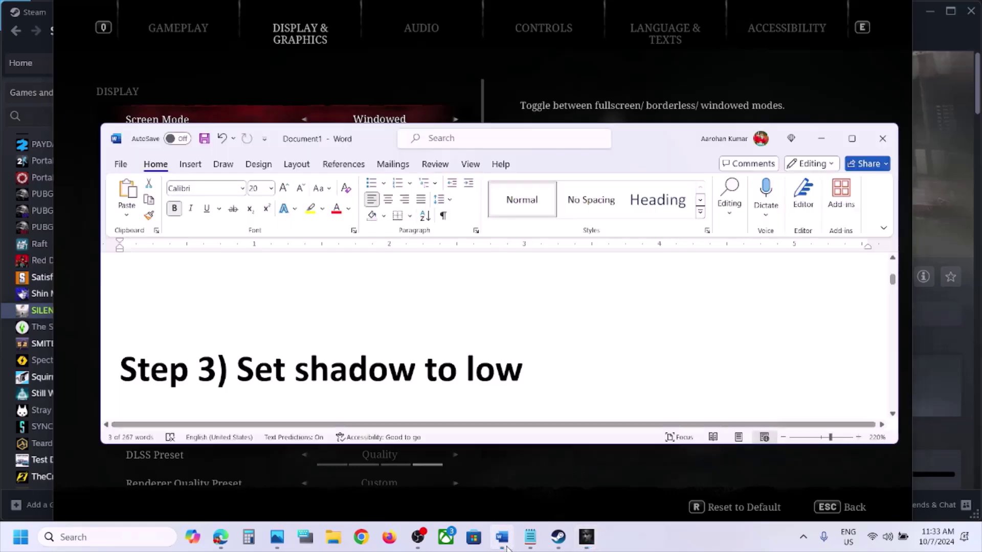
pyautogui.scroll(-3, 423, 339)
pyautogui.scroll(-1, 423, 338)
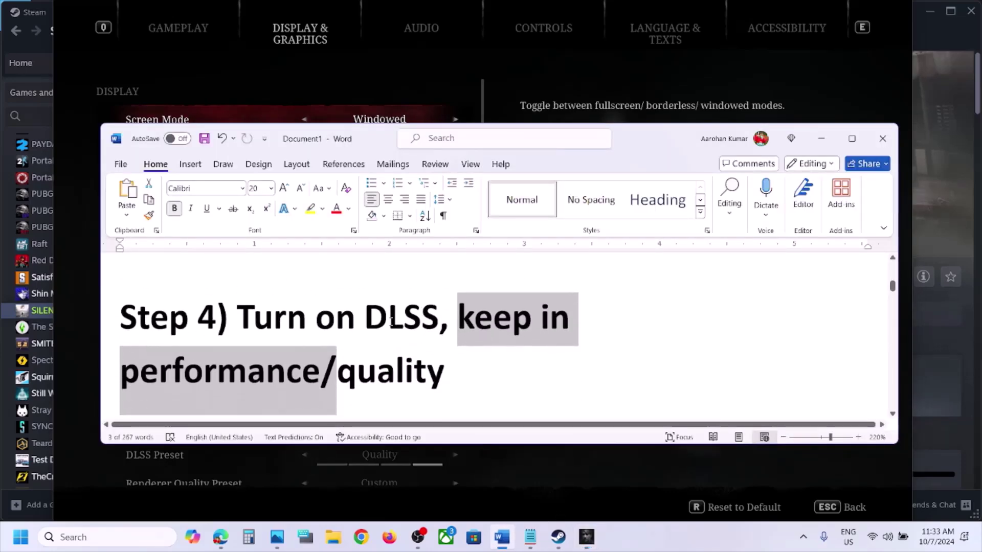
pyautogui.click(824, 134)
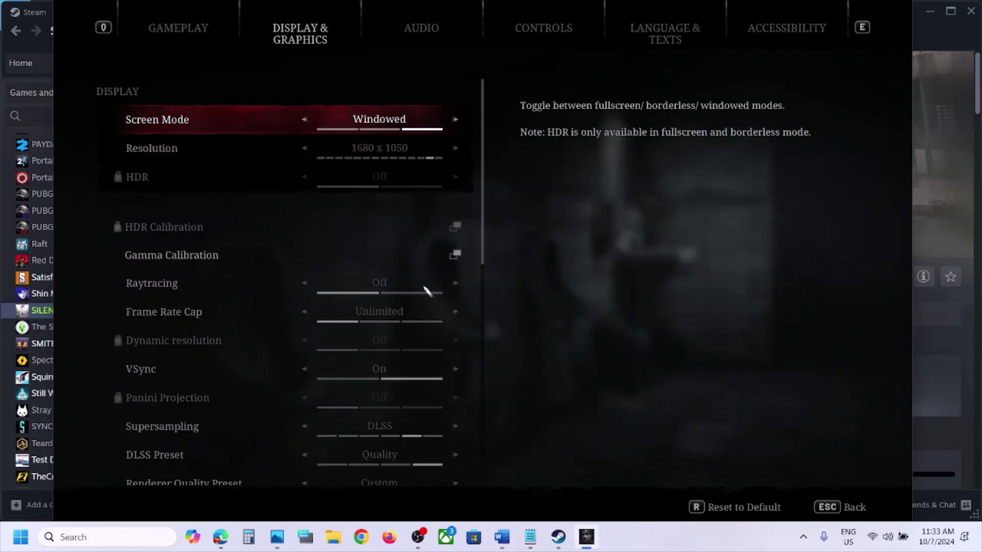
# Switch the DLSS Preset to Balanced and return it to Quality.
pyautogui.scroll(-5, 311, 304)
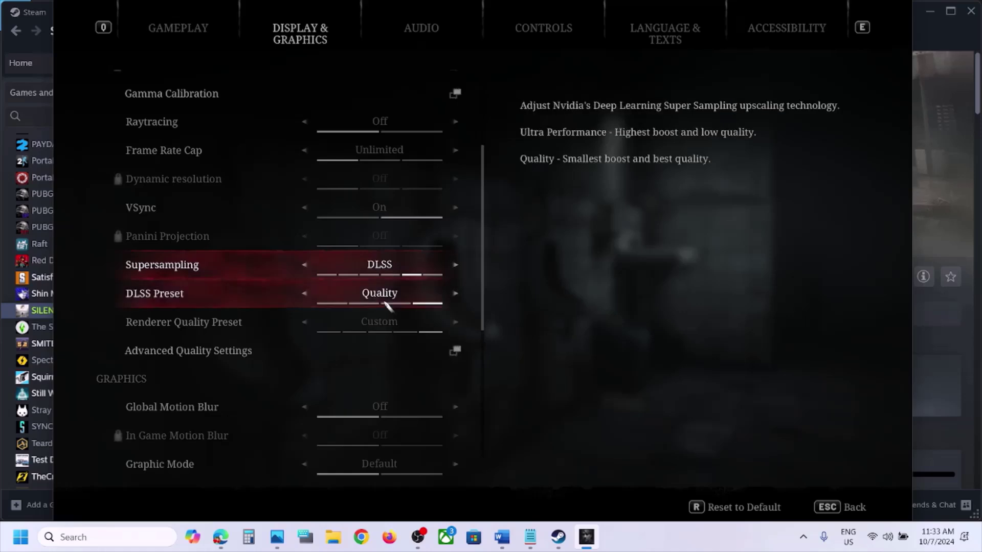
pyautogui.click(305, 293)
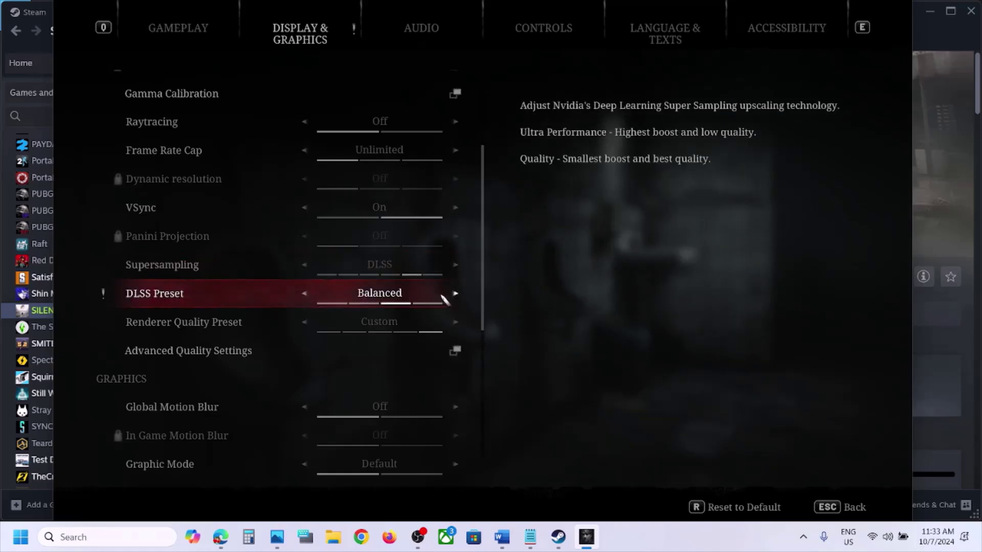
pyautogui.click(455, 294)
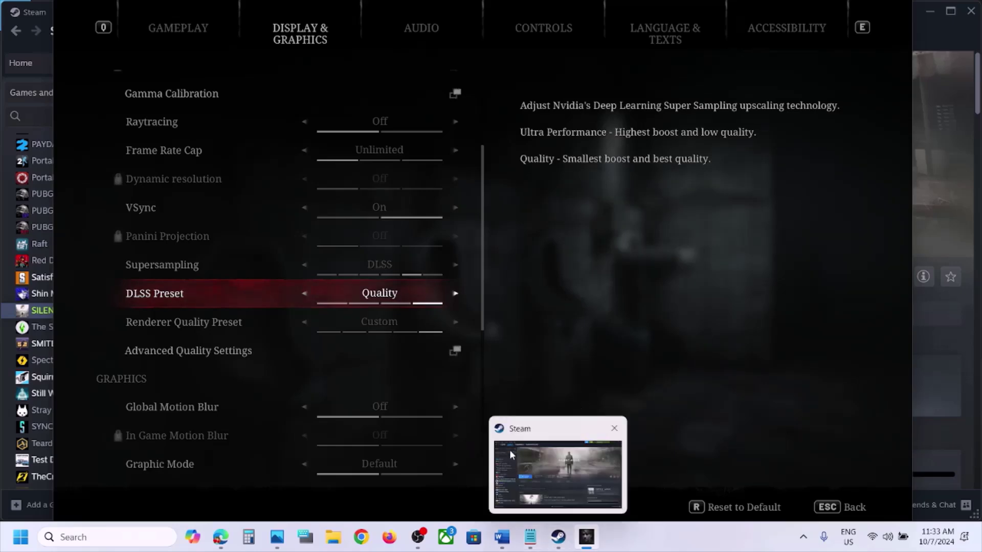
# Maximize the Word document, read the Step 5 instruction about windowed mode and resolution, and minimize it again.
pyautogui.click(503, 538)
pyautogui.scroll(-3, 499, 368)
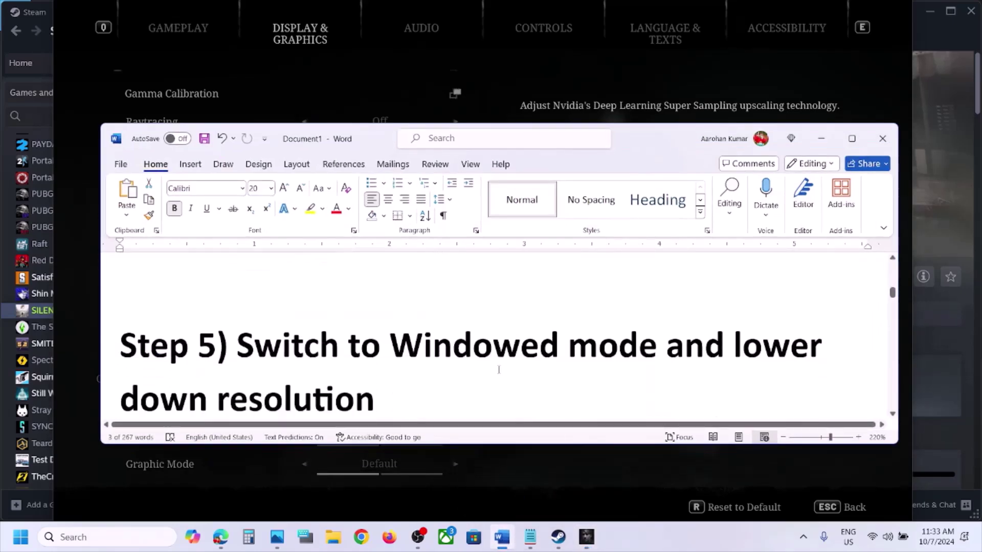
pyautogui.click(852, 139)
pyautogui.scroll(3, 563, 288)
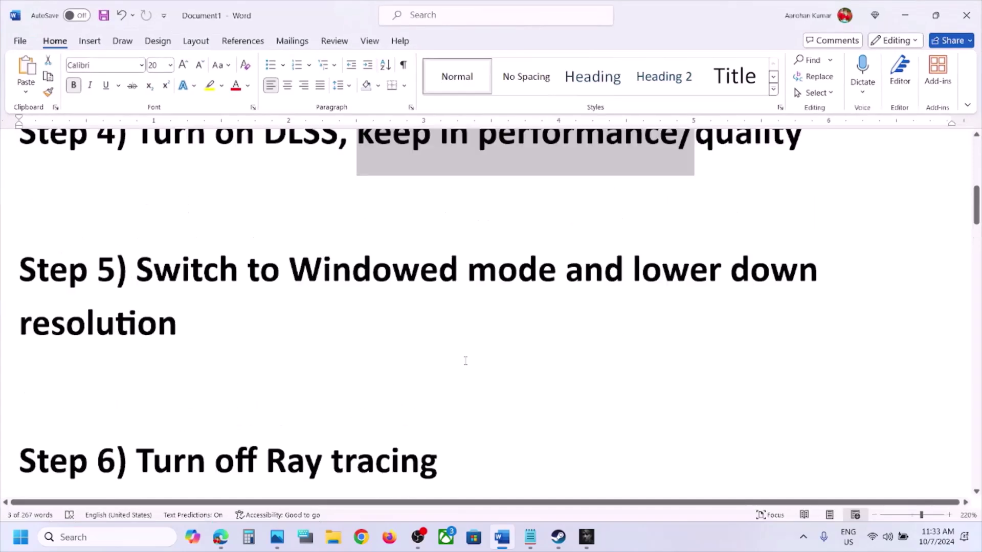
pyautogui.click(905, 15)
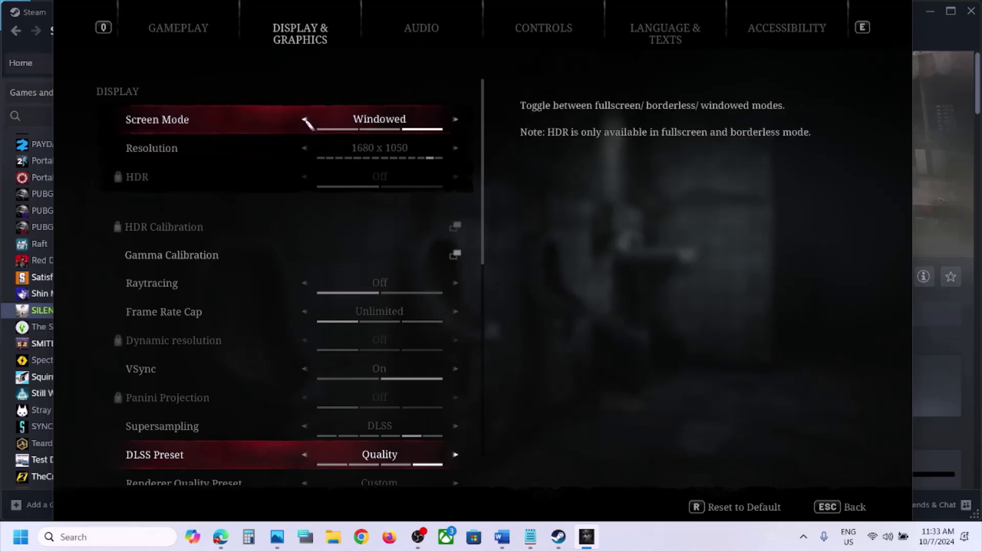
# Switch the game's Screen Mode to Fullscreen and return it to Windowed.
pyautogui.click(305, 121)
pyautogui.click(305, 121)
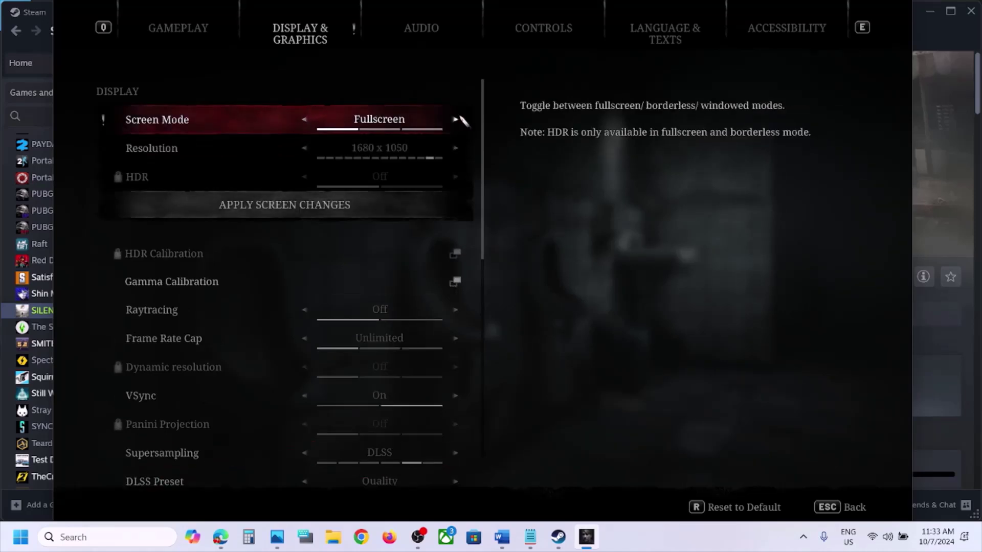
pyautogui.click(455, 119)
pyautogui.click(454, 119)
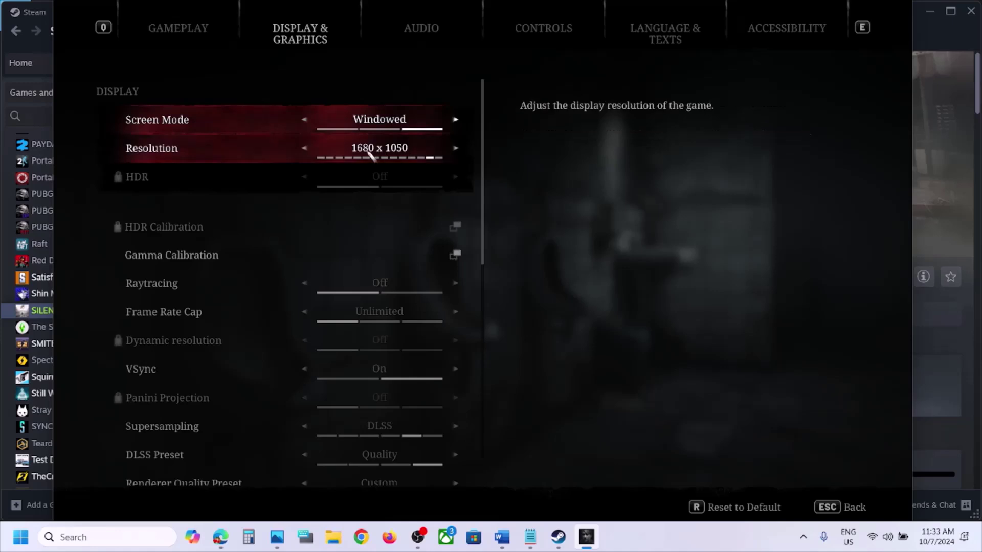
# Step the game's Resolution up to 1920 x 1080, then lower it to 1600 x 900.
pyautogui.click(455, 148)
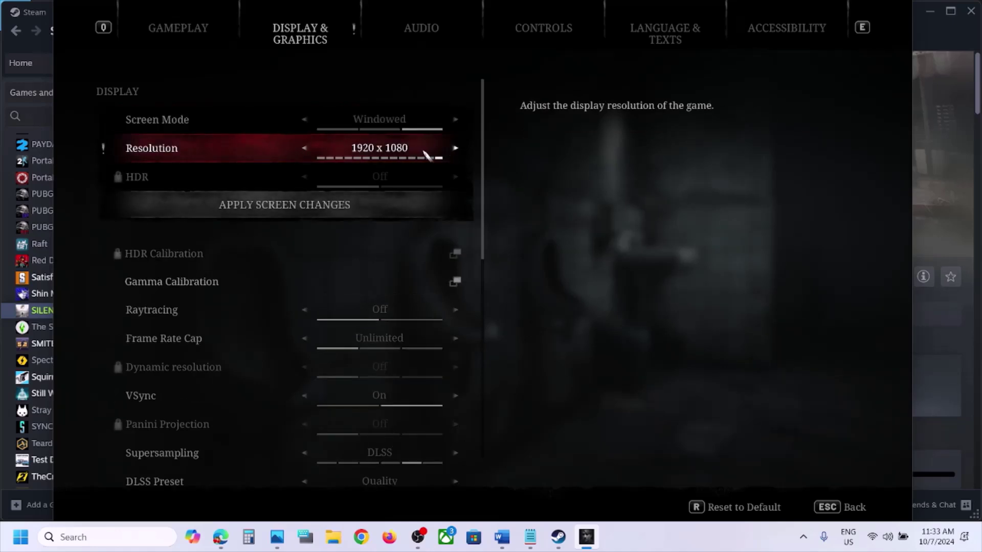
pyautogui.click(304, 148)
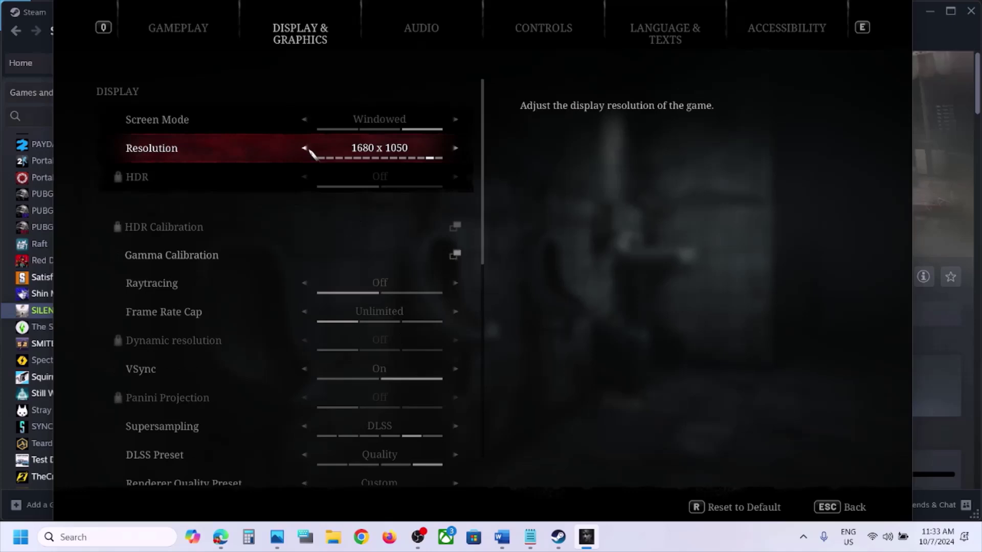
pyautogui.click(304, 147)
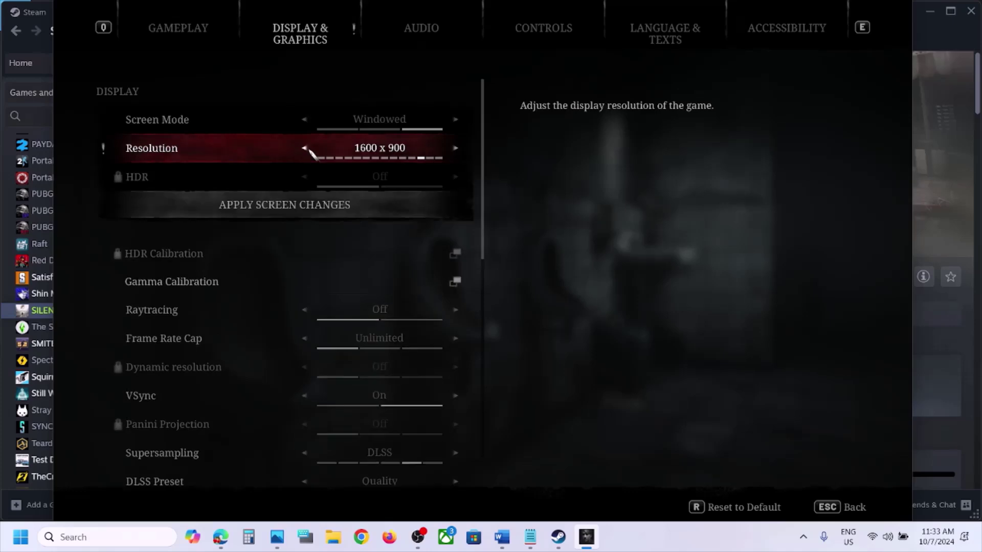
# Switch to the Word document, read the Step 6 instruction and highlight "off Ray tracing".
pyautogui.click(501, 537)
pyautogui.scroll(-3, 470, 383)
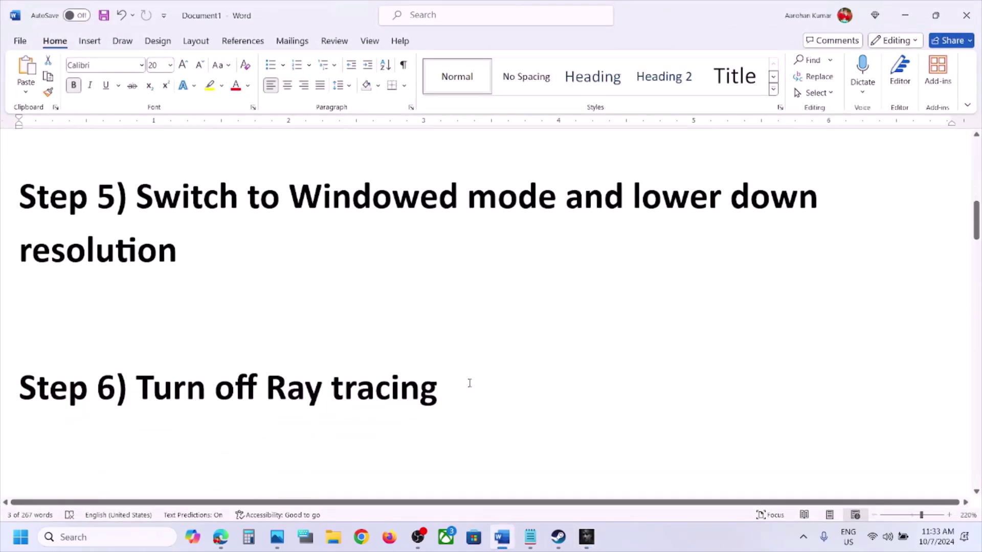
pyautogui.moveTo(218, 392); pyautogui.dragTo(531, 434)
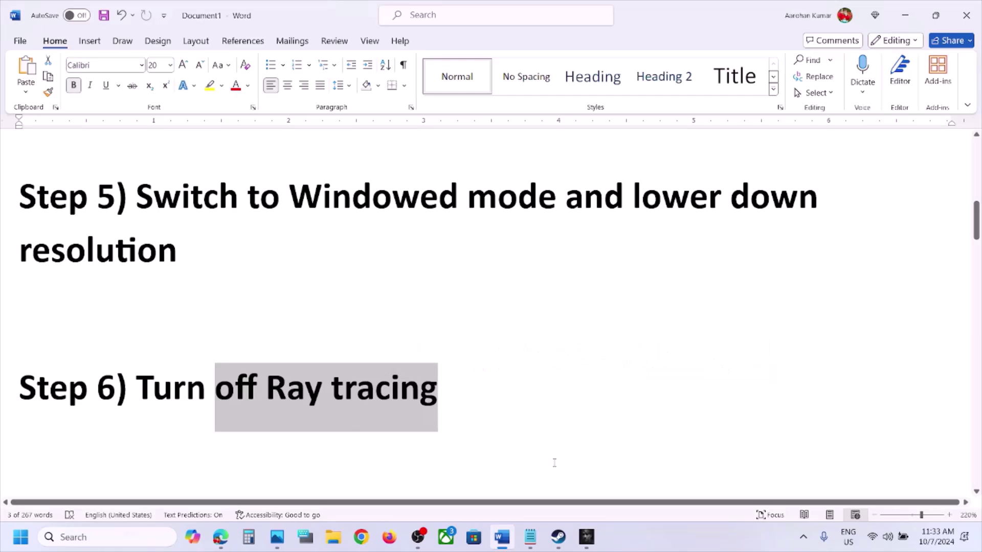
# Return to Silent Hill 2, switch Raytracing on and turn it back off.
pyautogui.click(587, 537)
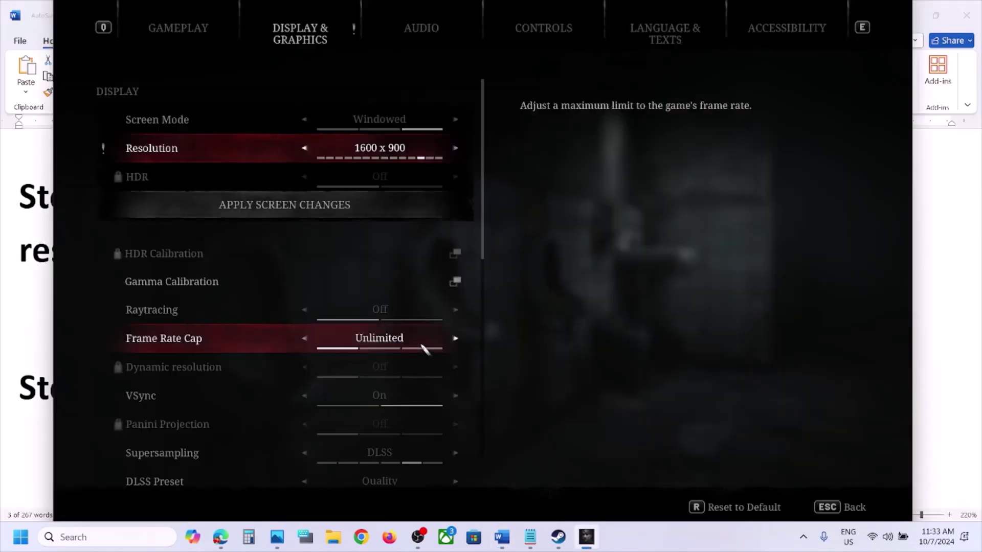
pyautogui.click(455, 310)
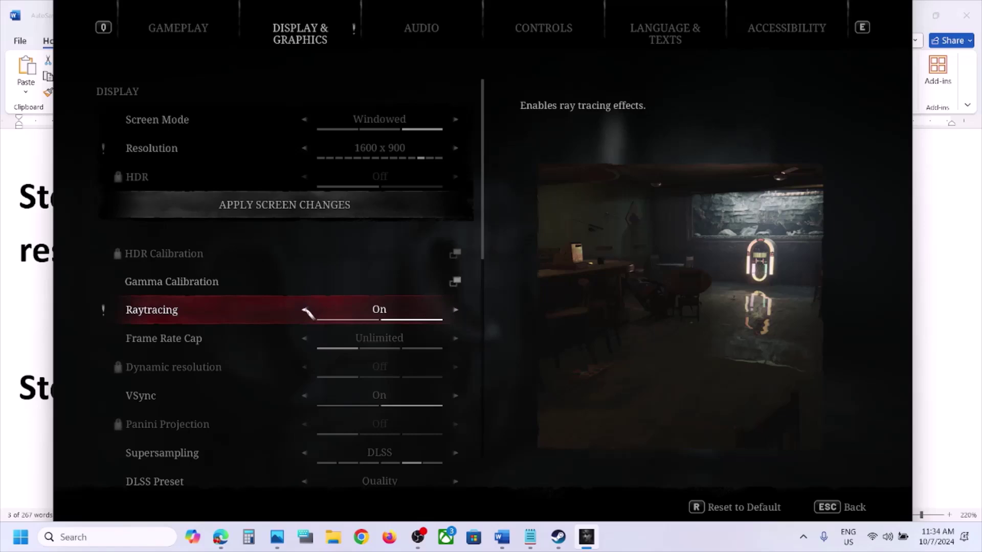
pyautogui.click(305, 310)
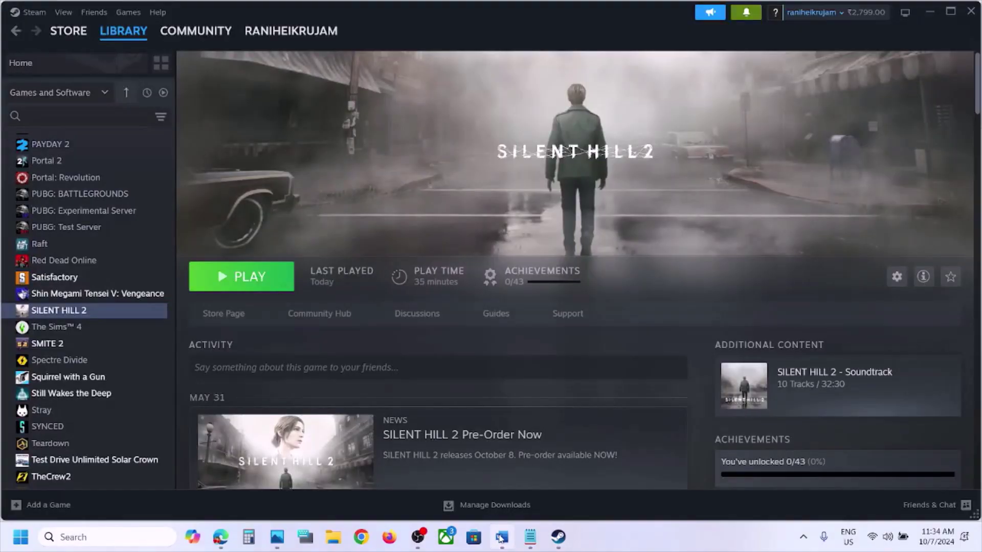
# Switch to the Word document and read the Step 7 instruction about replacing the game's DLSS file, highlighting its first line.
pyautogui.click(501, 537)
pyautogui.scroll(-4, 444, 372)
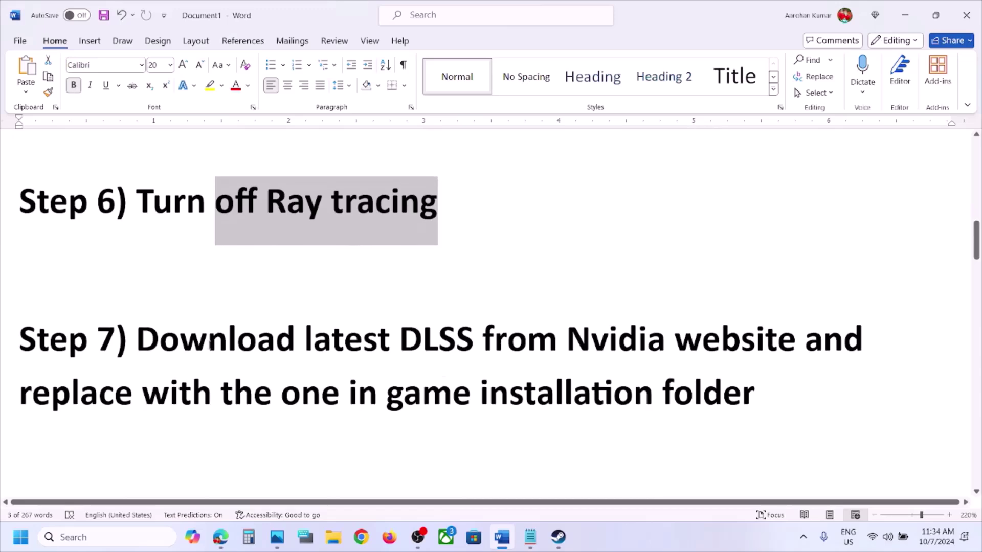
pyautogui.moveTo(152, 343); pyautogui.dragTo(864, 343)
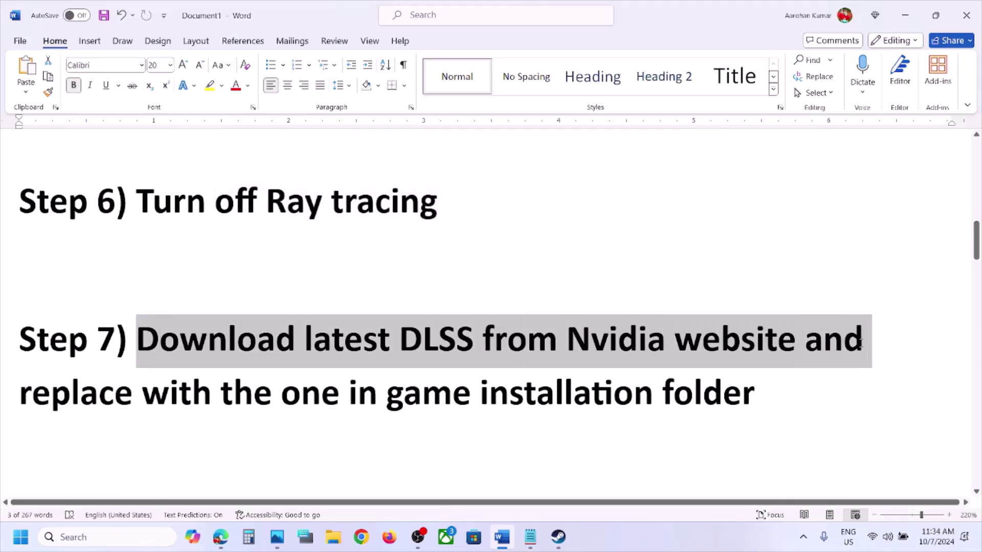
pyautogui.click(387, 390)
# Copy "Download latest DLSS" from the Step 7 line and search for it on Google in Chrome.
pyautogui.moveTo(472, 340); pyautogui.dragTo(138, 342)
pyautogui.hotkey('ctrl', 'c')
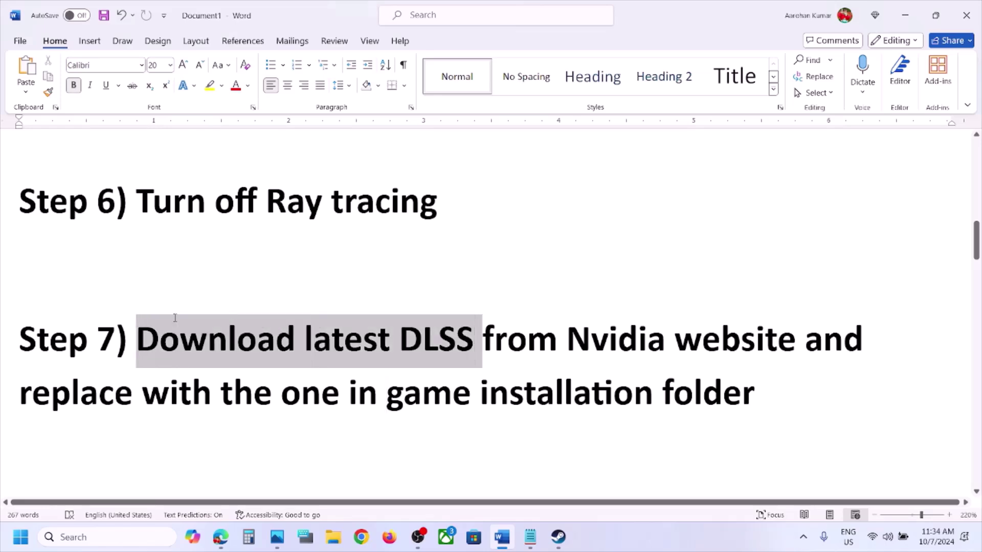
pyautogui.click(368, 542)
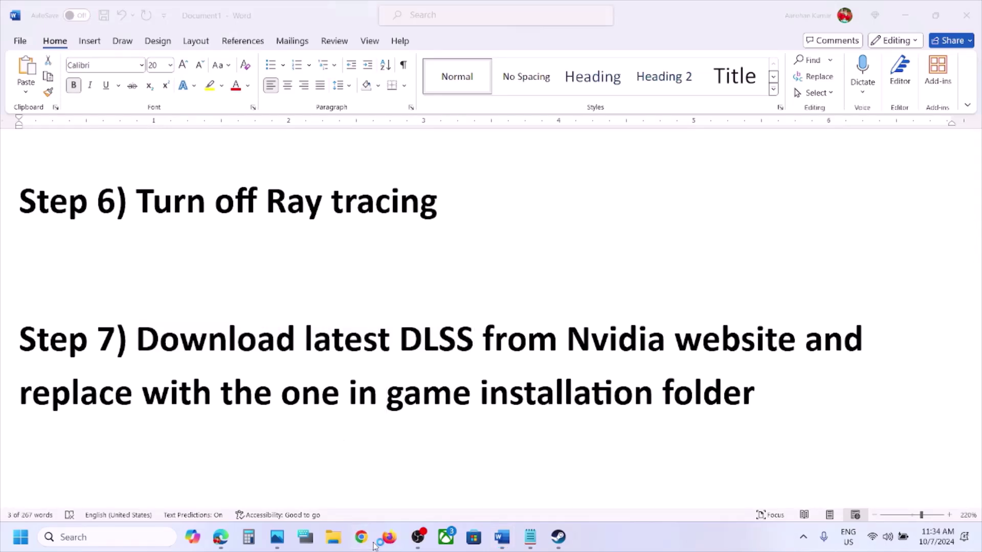
pyautogui.hotkey('ctrl', 'v')
pyautogui.press('Return')
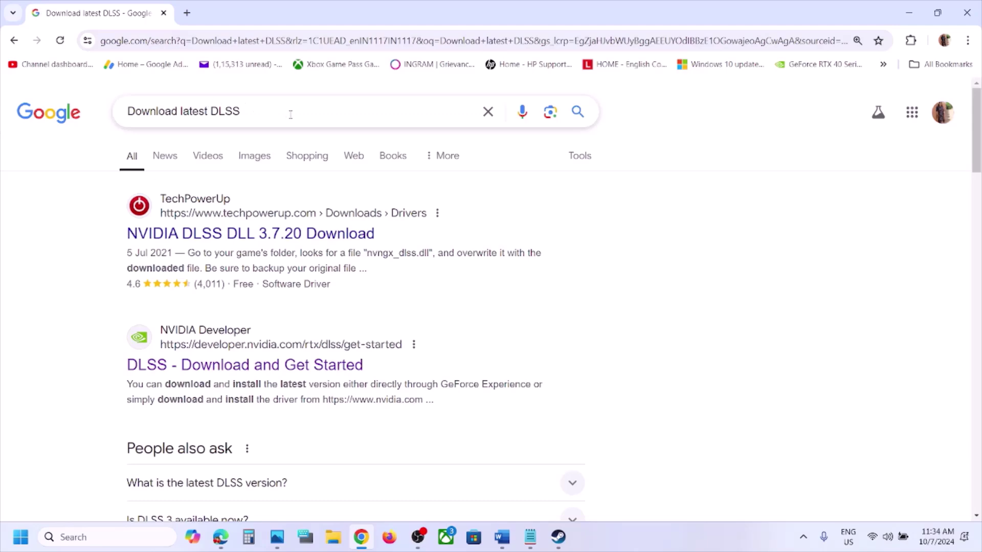
# Shorten the Google search to "Download DLSS" and open NVIDIA Developer's "DLSS - Download and Get Started" page.
pyautogui.doubleClick(195, 111)
pyautogui.press('BackSpace')
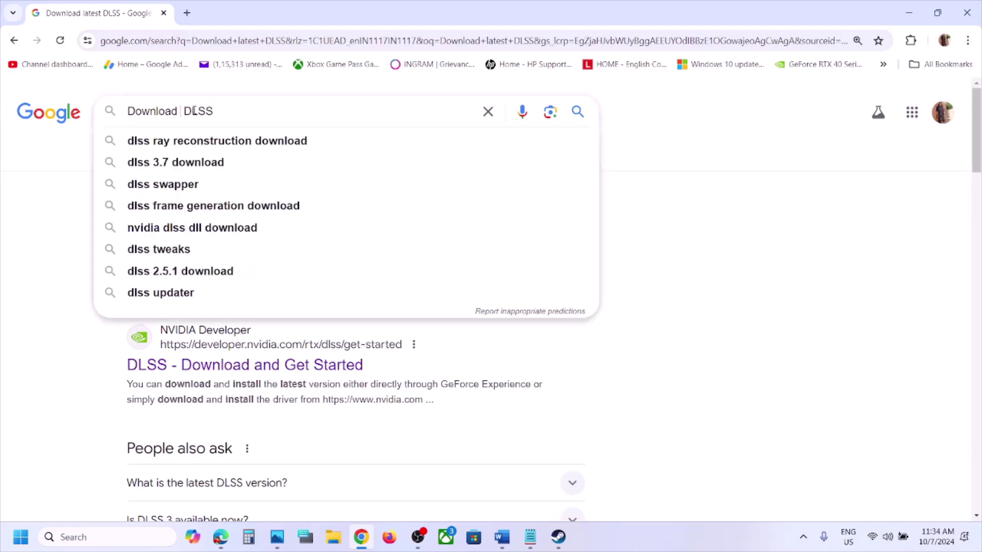
pyautogui.press('Return')
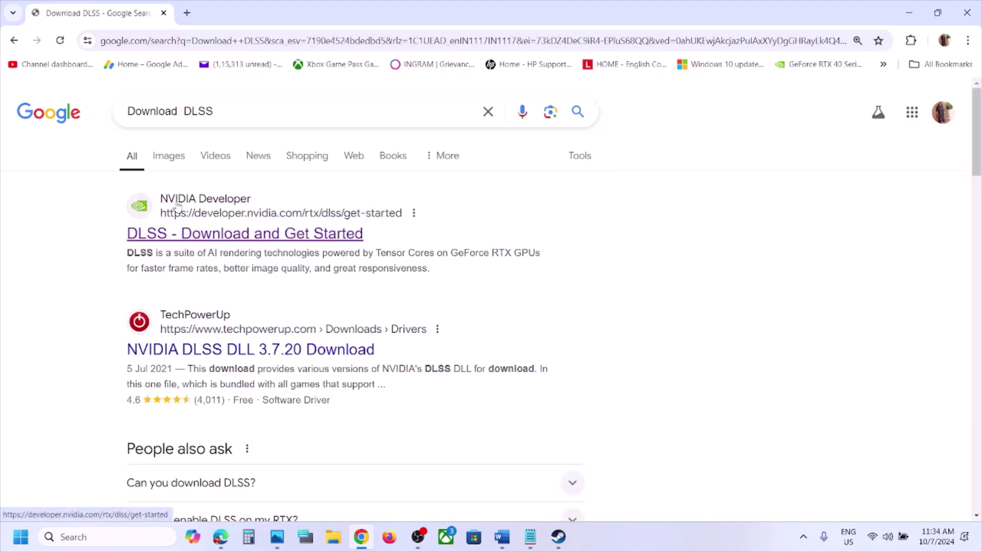
pyautogui.click(228, 236)
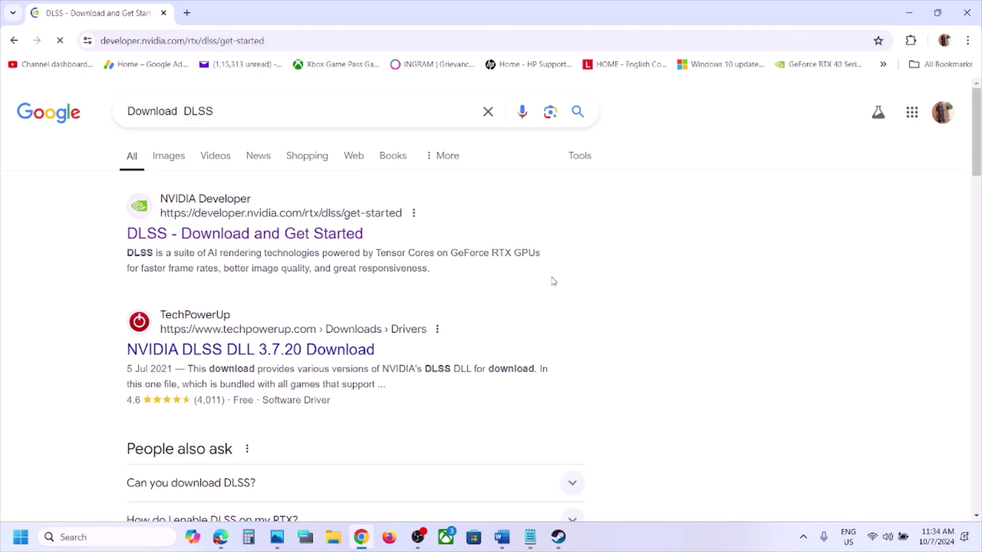
# Accept the license terms in the DLSS 3.7.20 Unreal Engine section and download the UE 5.4 package.
pyautogui.scroll(-10, 523, 335)
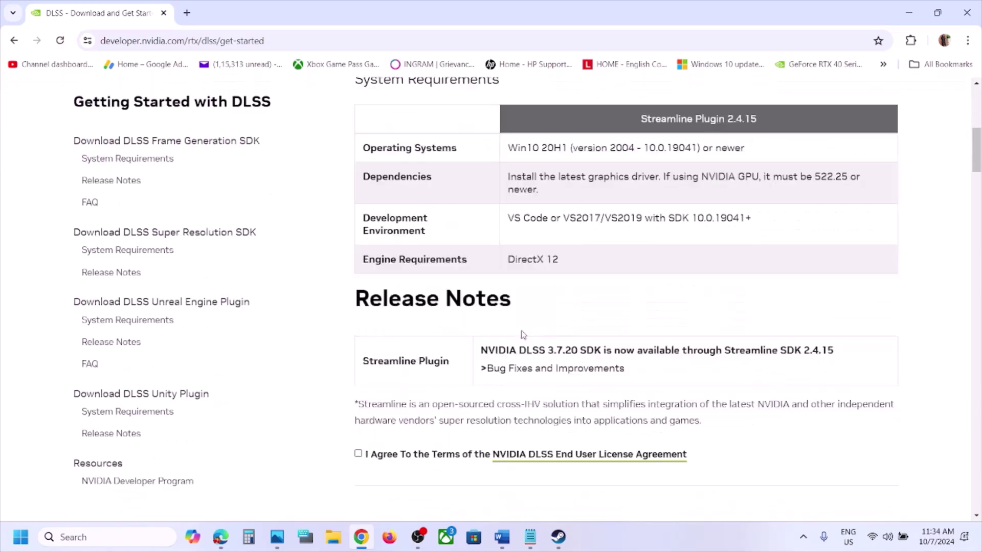
pyautogui.scroll(-13, 523, 335)
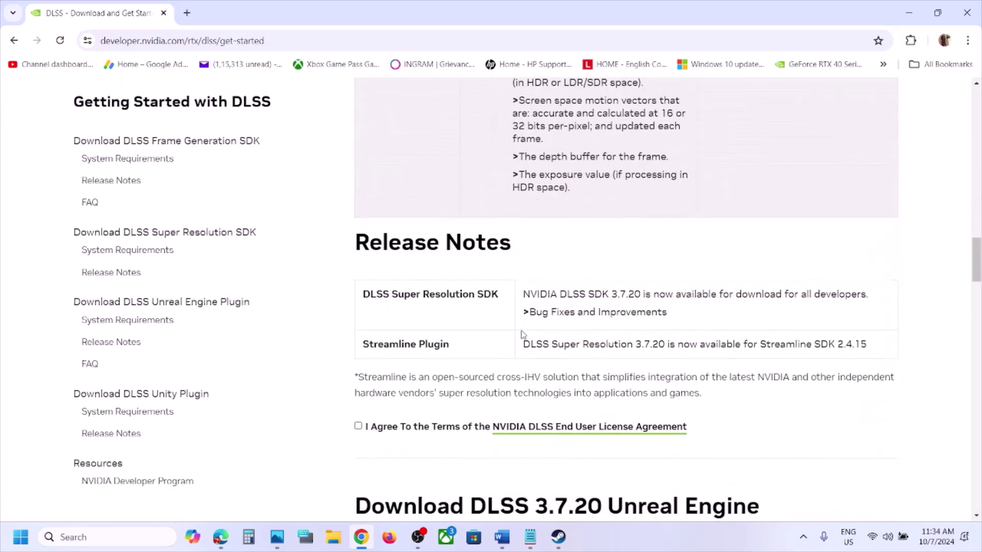
pyautogui.scroll(-8, 522, 335)
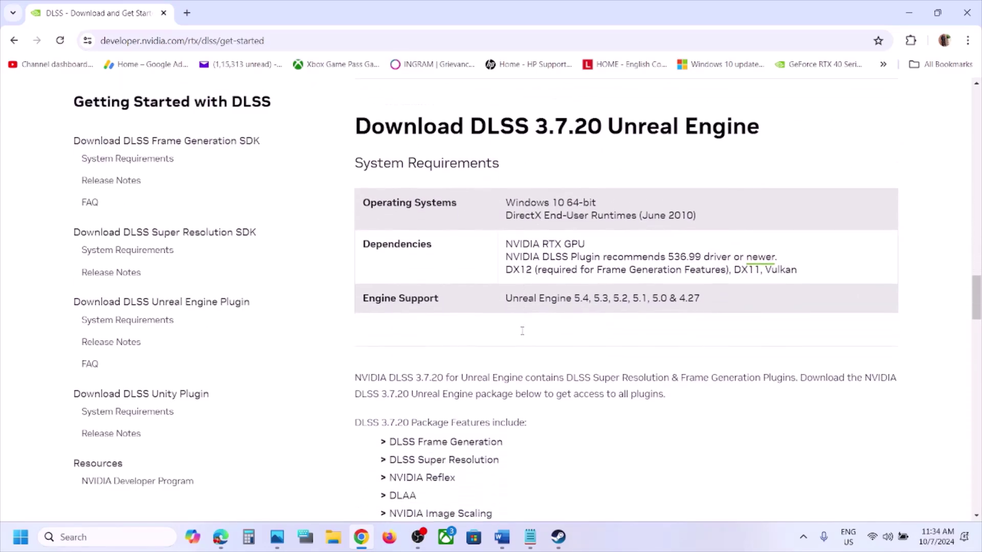
pyautogui.scroll(-2, 522, 335)
pyautogui.scroll(5, 522, 335)
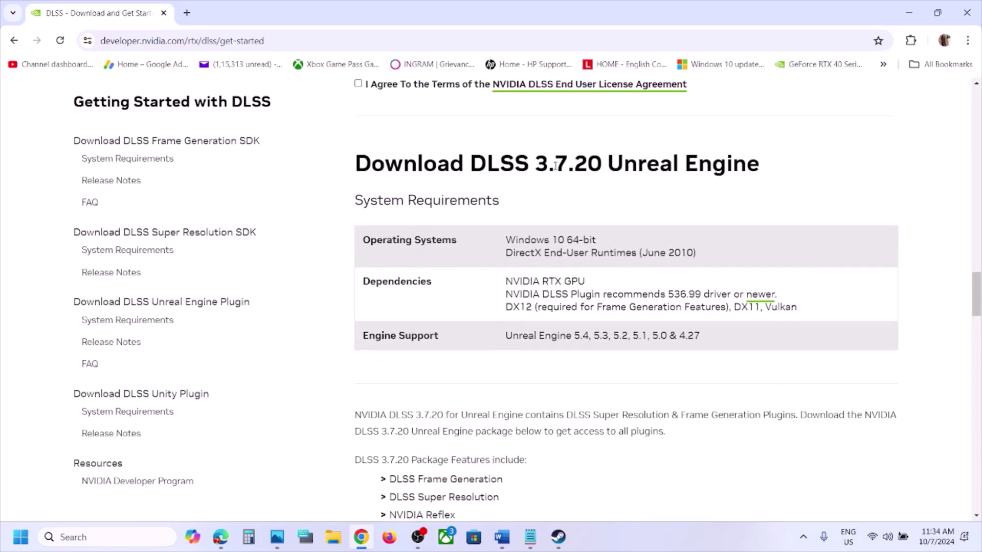
pyautogui.scroll(-5, 503, 358)
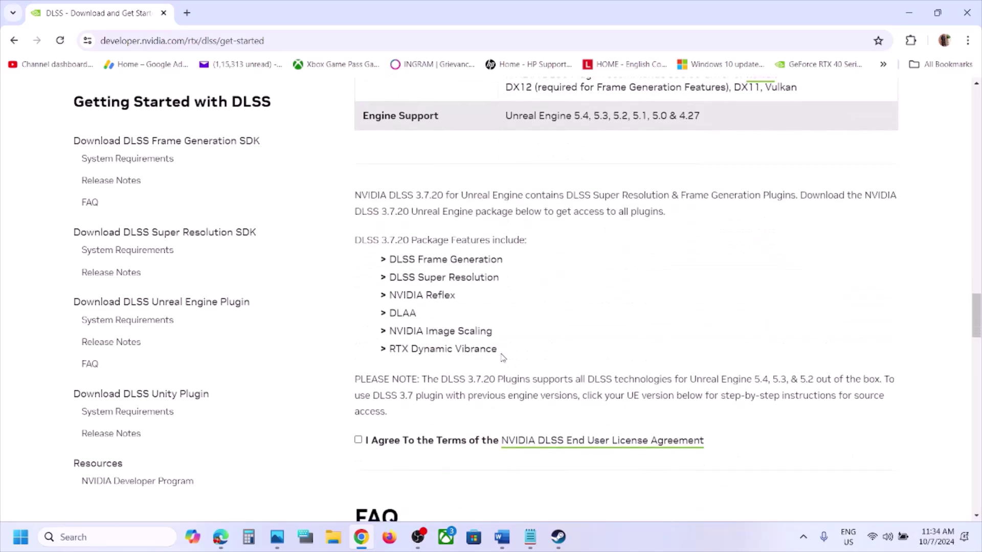
pyautogui.click(358, 377)
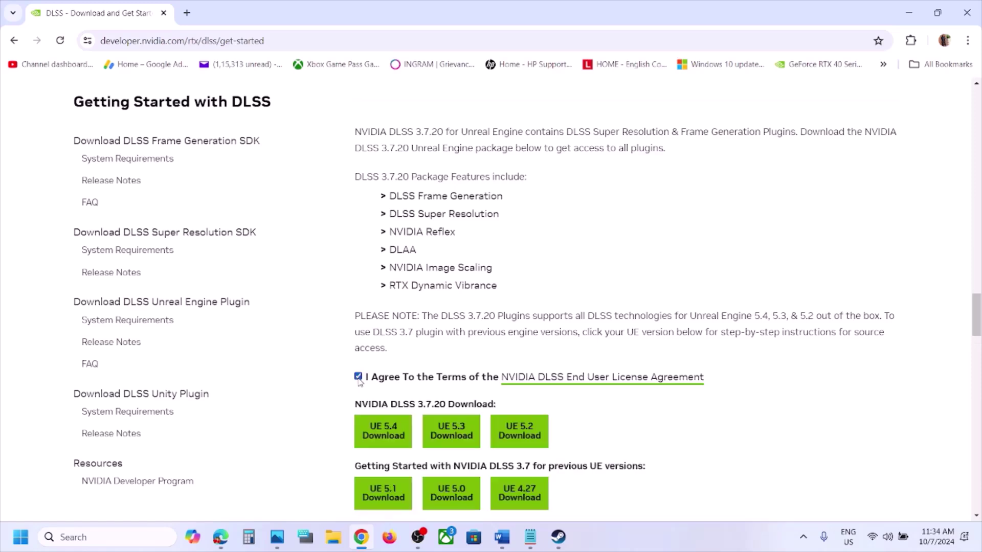
pyautogui.scroll(-1, 419, 417)
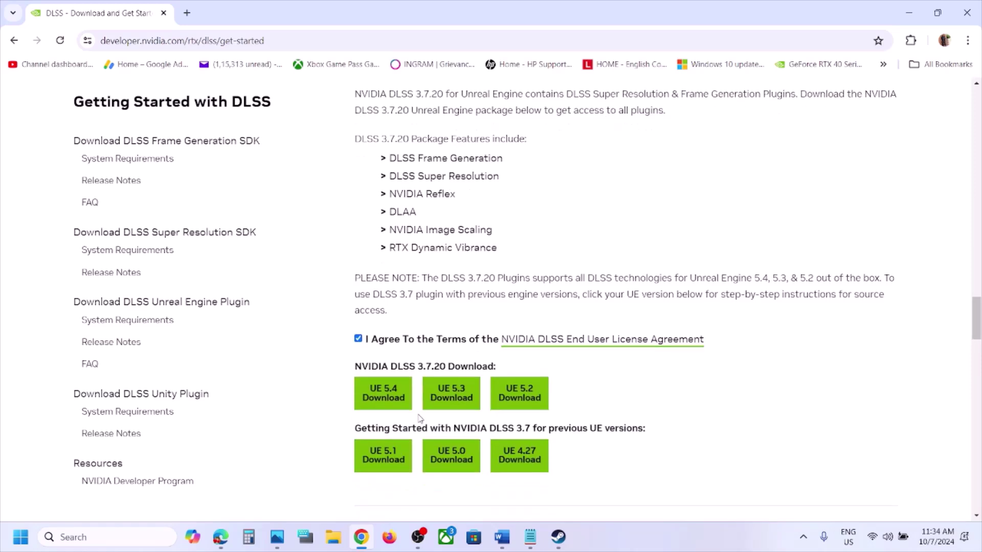
pyautogui.click(388, 393)
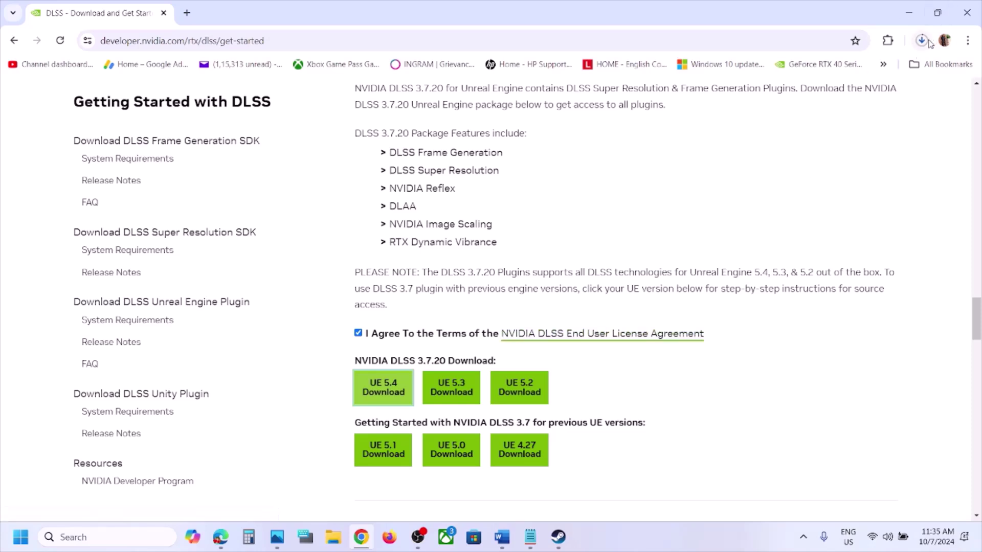
# Switch to Steam and browse the local files of SILENT HILL 2.
pyautogui.click(559, 537)
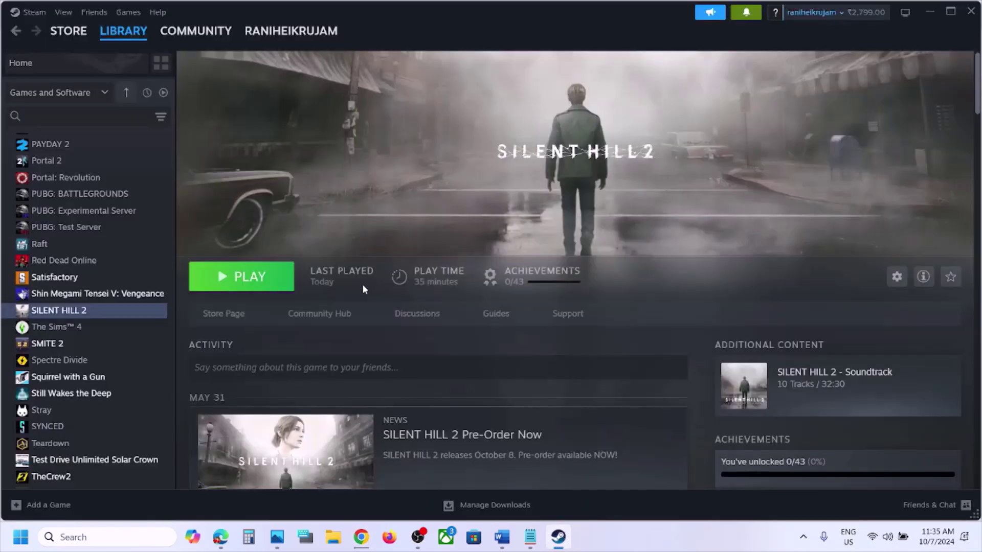
pyautogui.rightClick(92, 314)
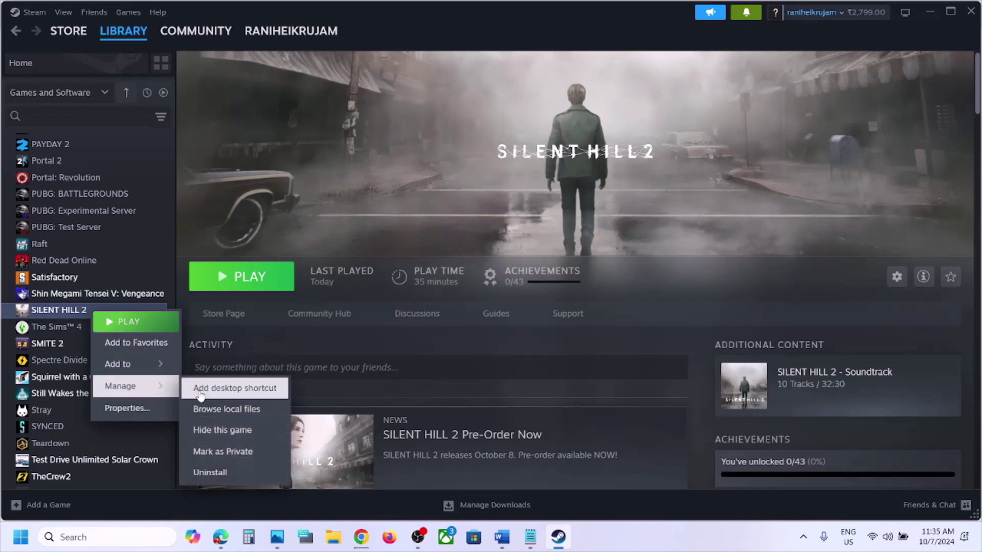
pyautogui.click(226, 410)
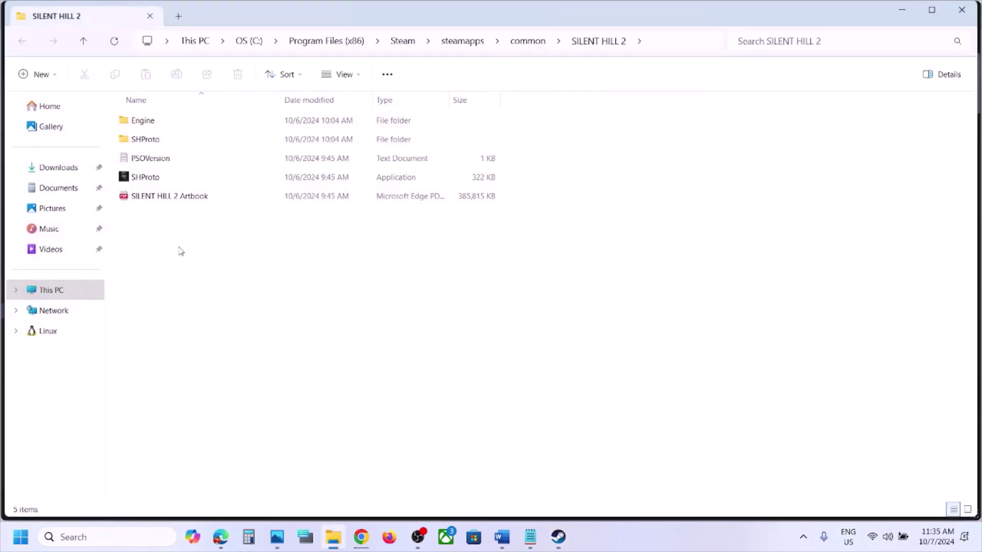
# Go to SHProto > Plugins > DLSS > Binaries > ThirdParty > Win64 in the game folder and select nvngx_dlss.dll.
pyautogui.click(153, 142)
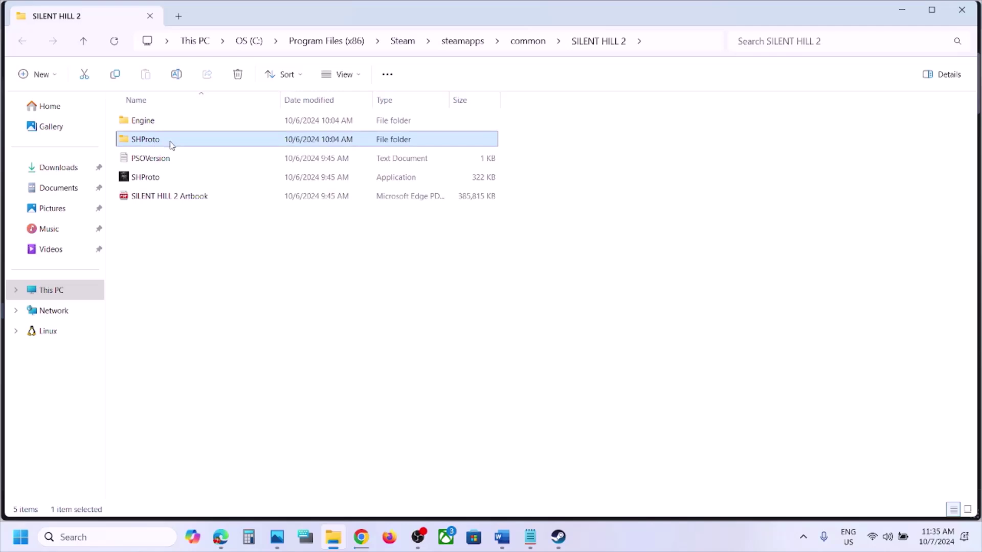
pyautogui.doubleClick(172, 145)
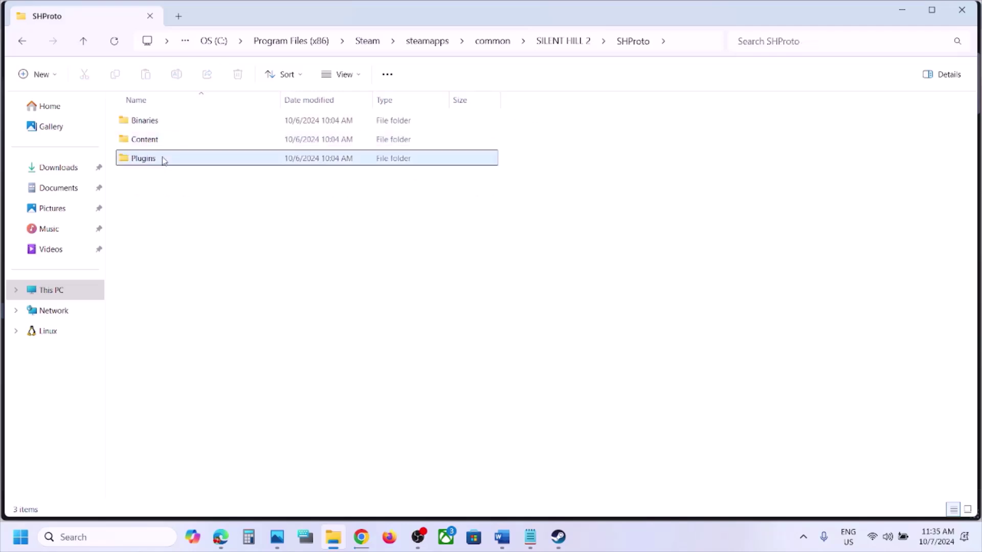
pyautogui.doubleClick(160, 158)
pyautogui.doubleClick(151, 146)
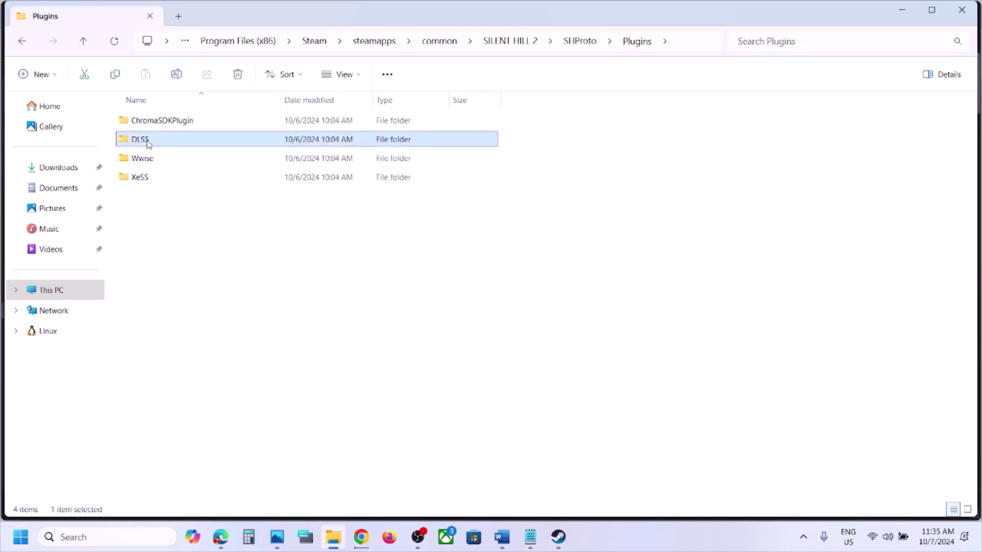
pyautogui.doubleClick(185, 119)
pyautogui.doubleClick(185, 120)
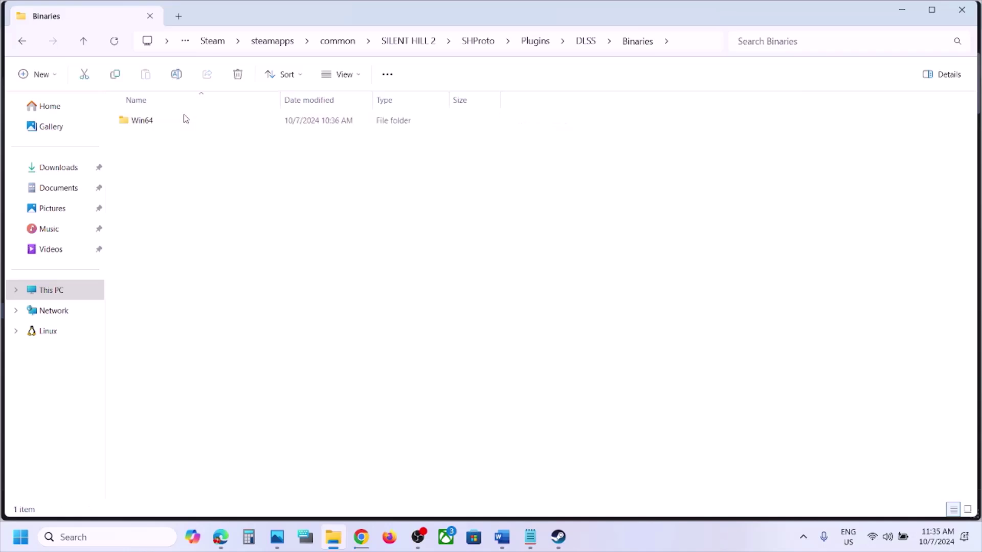
pyautogui.doubleClick(176, 121)
pyautogui.click(179, 122)
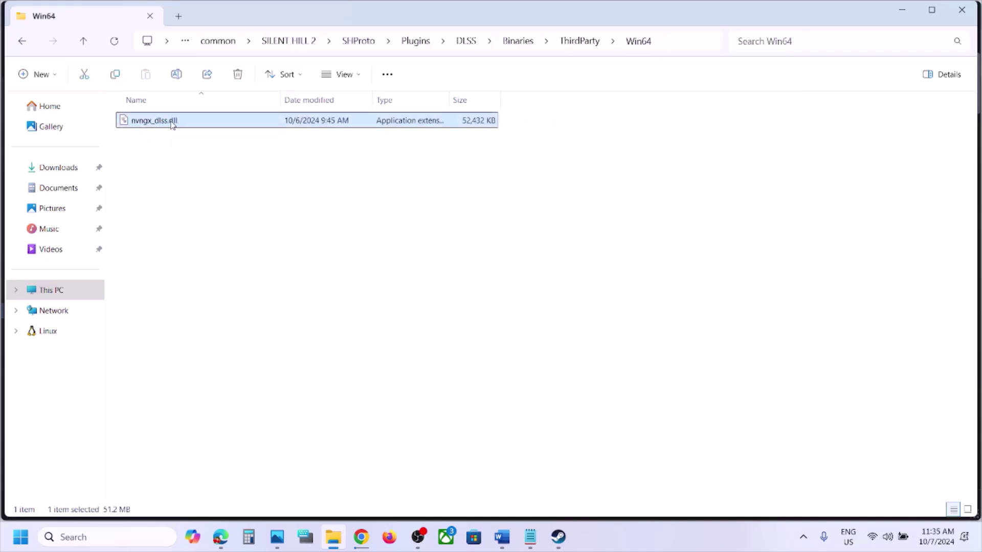
# Open the properties of nvngx_dlss.dll and check its product version in the file details.
pyautogui.rightClick(172, 125)
pyautogui.click(218, 273)
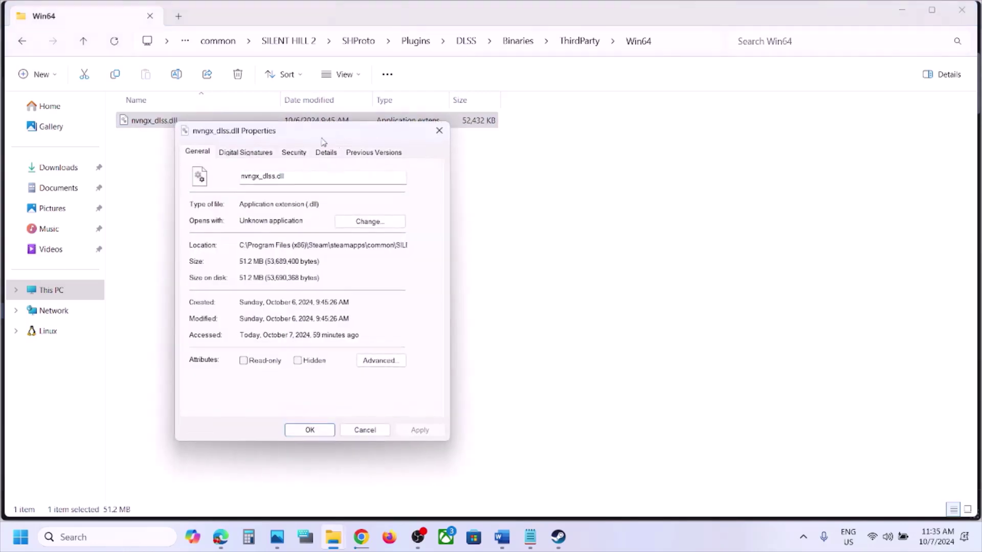
pyautogui.click(322, 153)
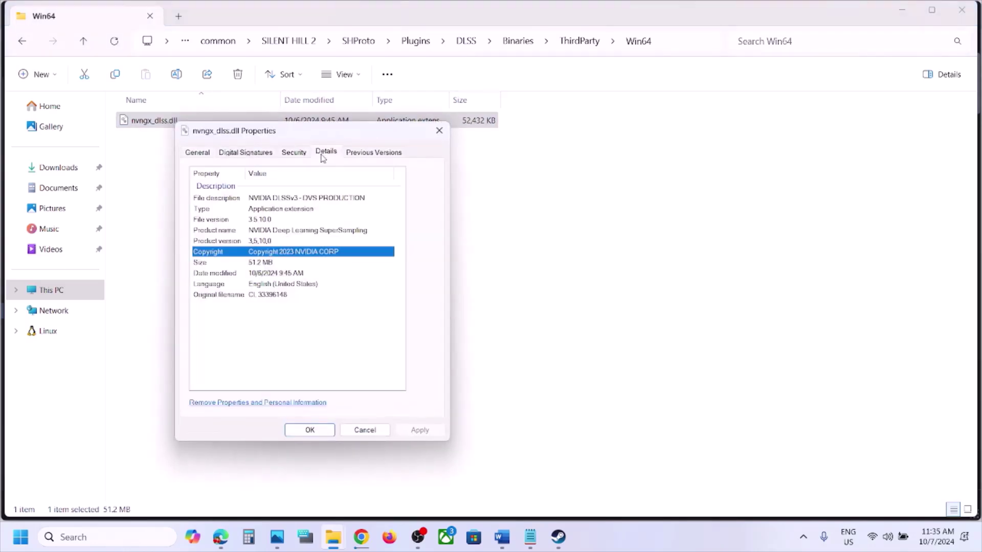
pyautogui.click(268, 241)
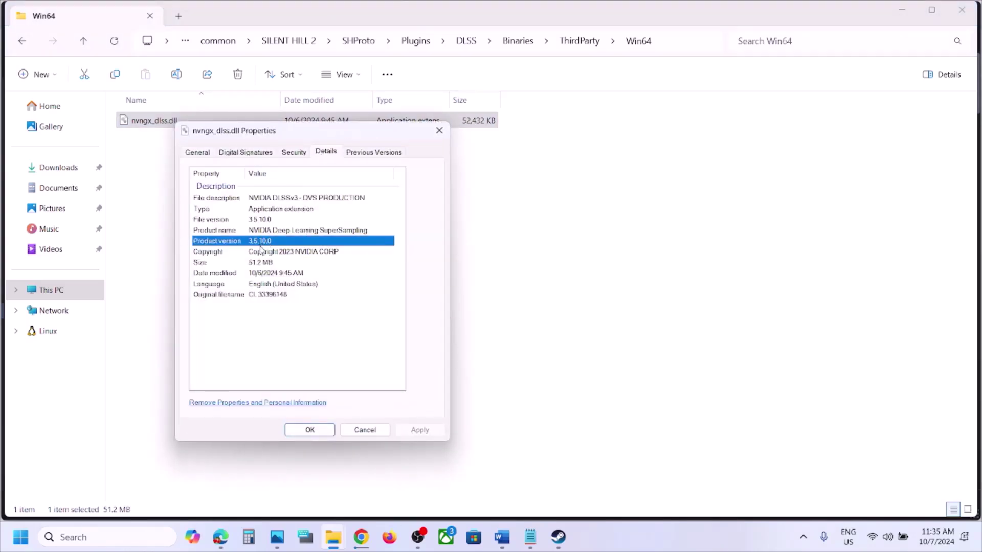
# Compare the file's product version with the DLSS version on NVIDIA's page in Chrome, highlighting the page's version number, and close the file properties.
pyautogui.click(361, 537)
pyautogui.scroll(4, 527, 312)
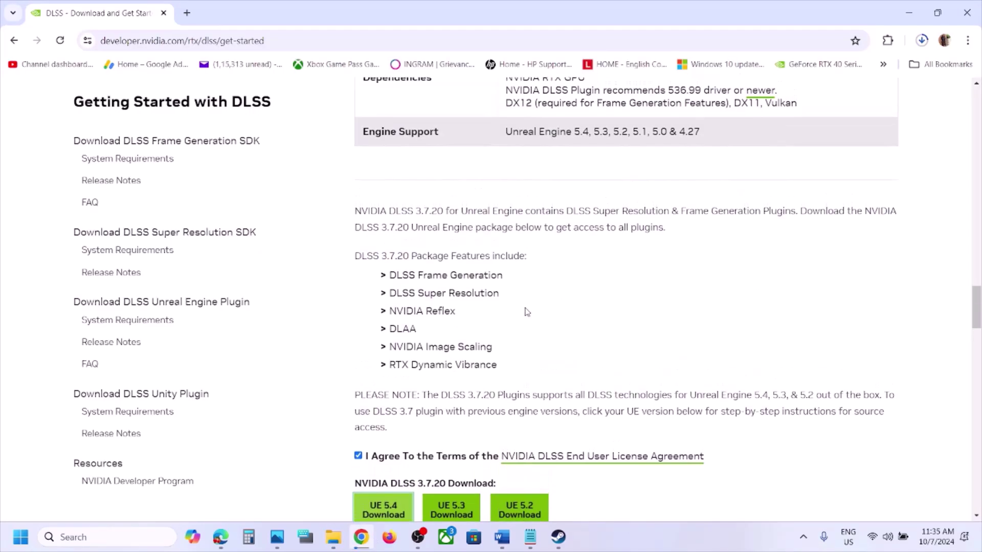
pyautogui.moveTo(537, 125); pyautogui.dragTo(623, 125)
pyautogui.click(921, 12)
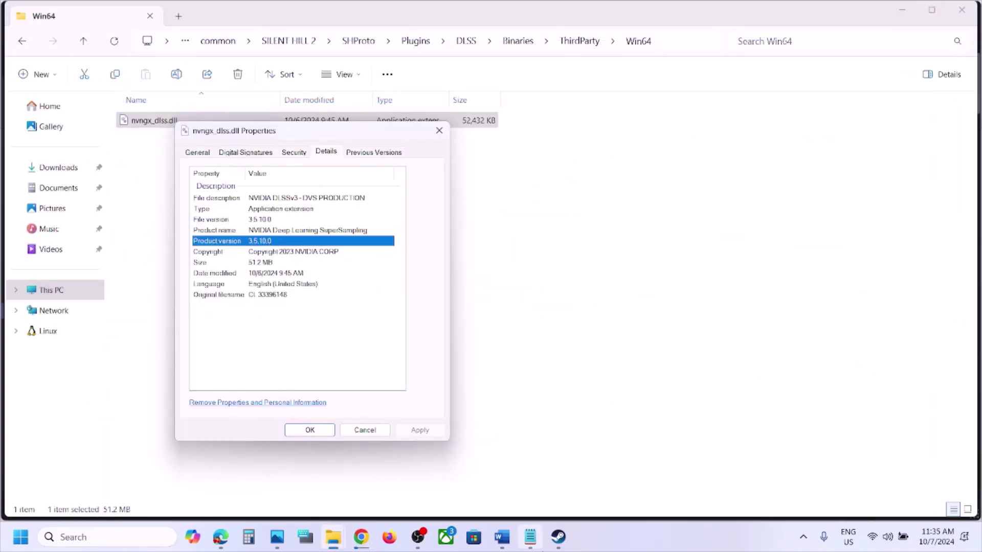
pyautogui.click(361, 537)
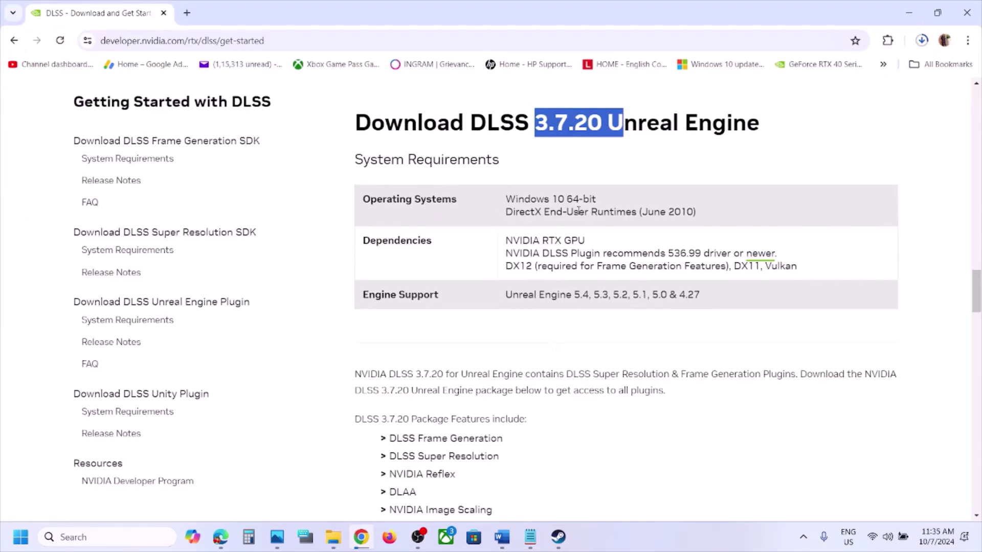
pyautogui.click(909, 7)
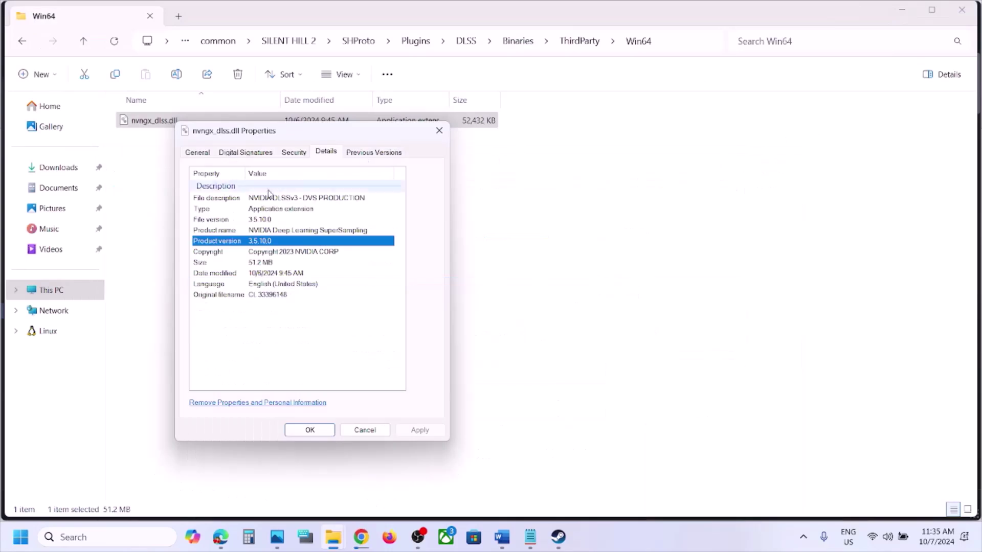
pyautogui.click(439, 131)
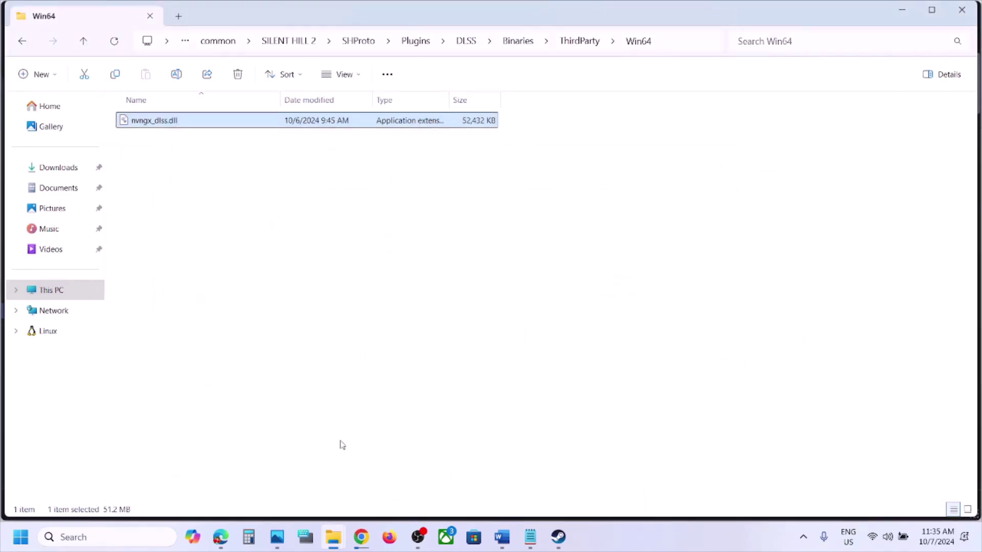
# Open the Downloads folder and look up the extraction option for the UE5.4_DLSS_3.7.20_Plugin_2024.09.06 (1) archive without extracting it.
pyautogui.click(61, 169)
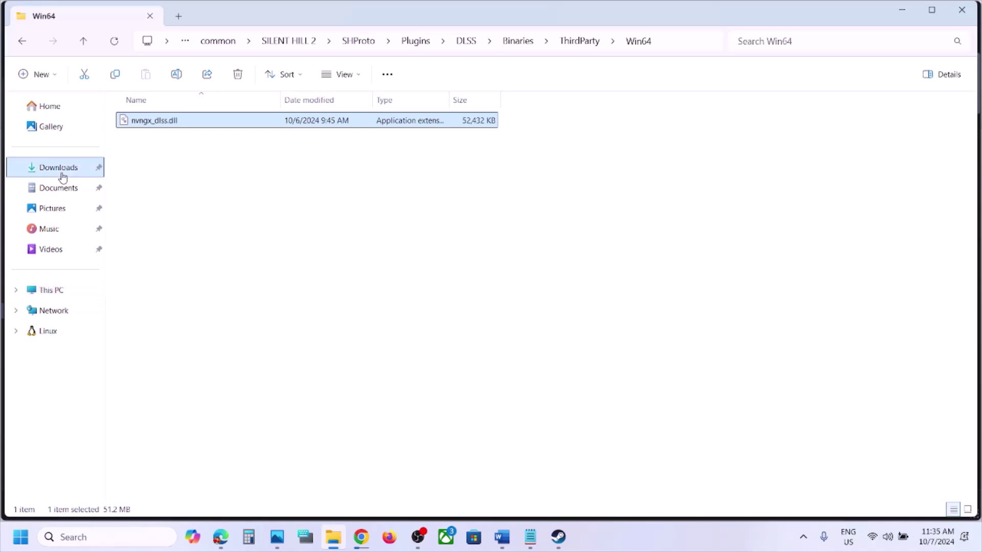
pyautogui.click(219, 257)
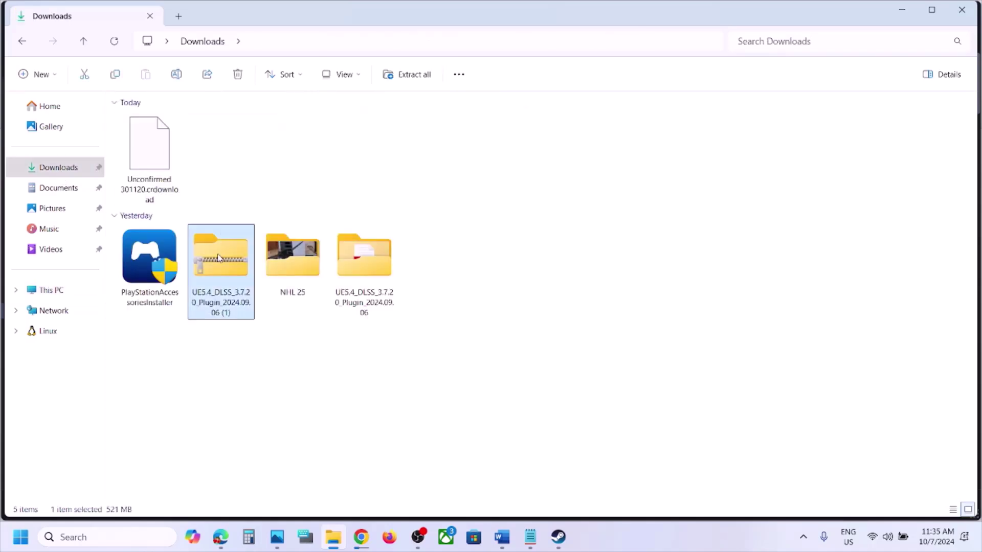
pyautogui.rightClick(244, 283)
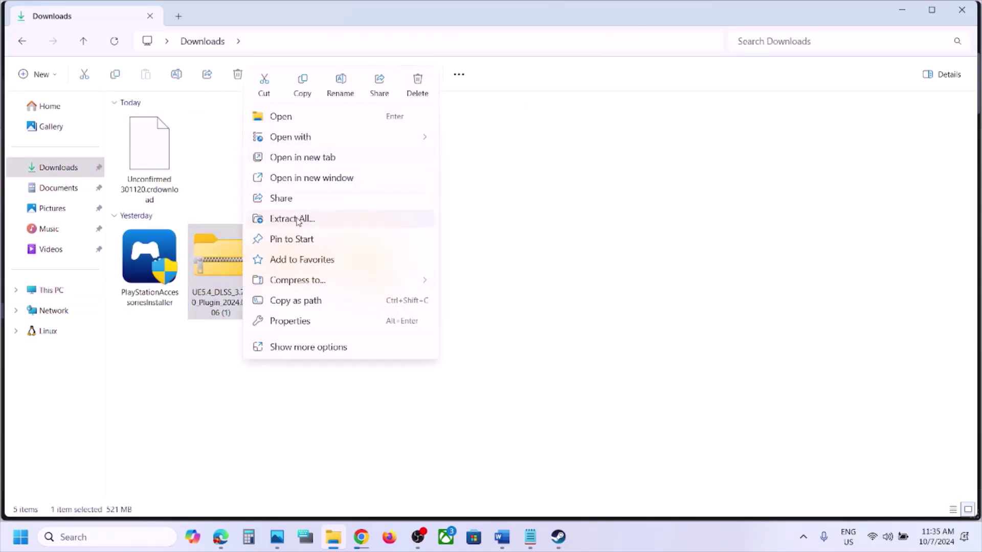
pyautogui.click(507, 245)
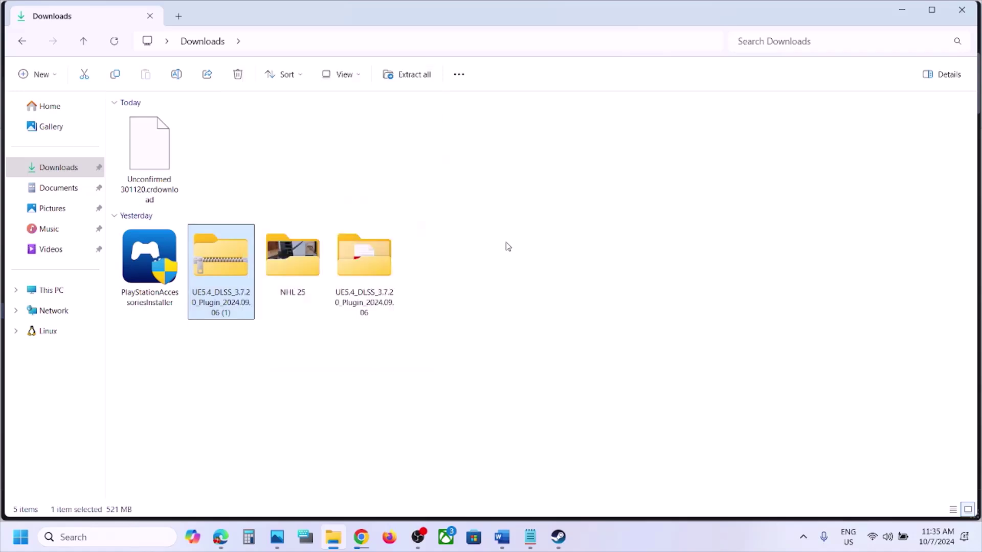
# Open the extracted UE5.4_DLSS_3.7.20_Plugin_2024.09.06 folder and go to Plugins > DLSS > Binaries > ThirdParty > Win64.
pyautogui.click(386, 277)
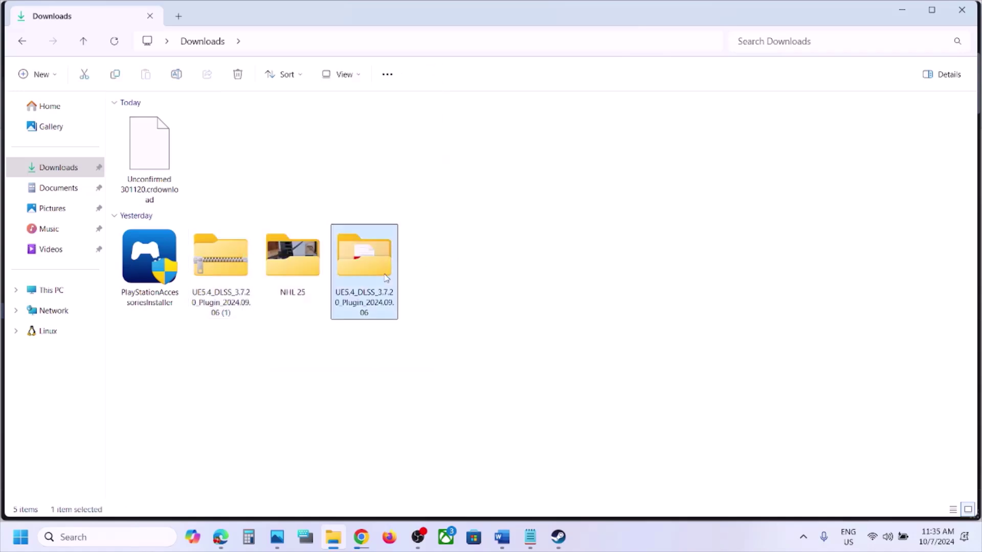
pyautogui.doubleClick(386, 278)
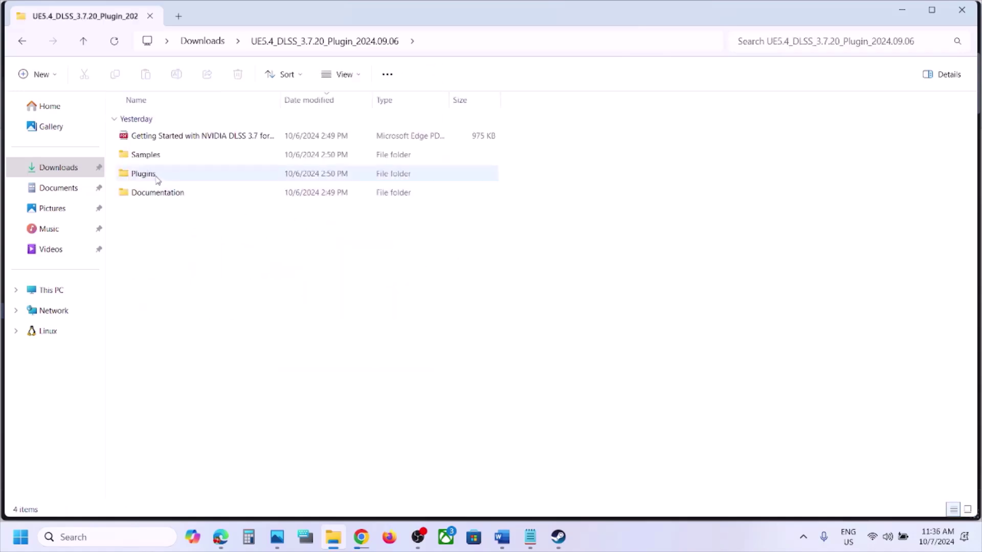
pyautogui.doubleClick(157, 178)
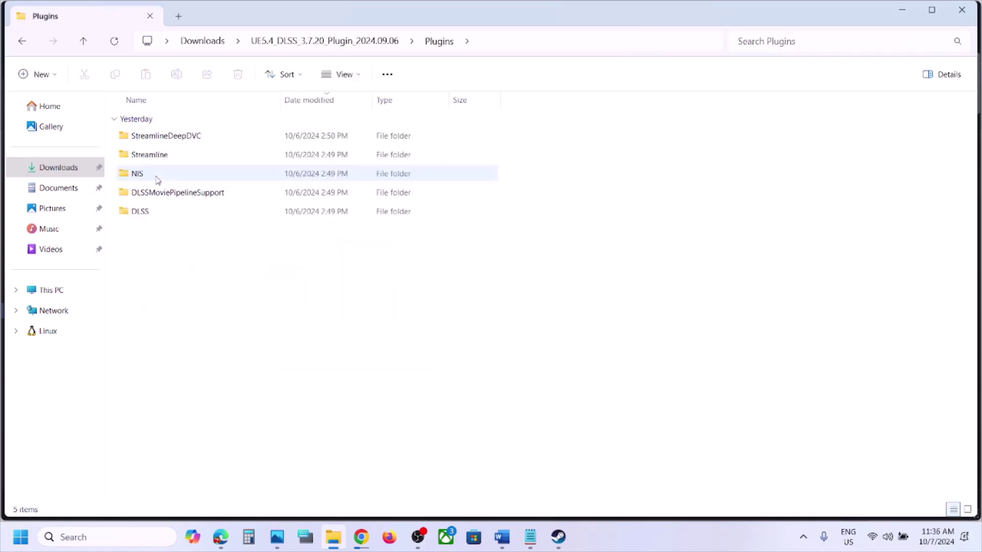
pyautogui.doubleClick(147, 215)
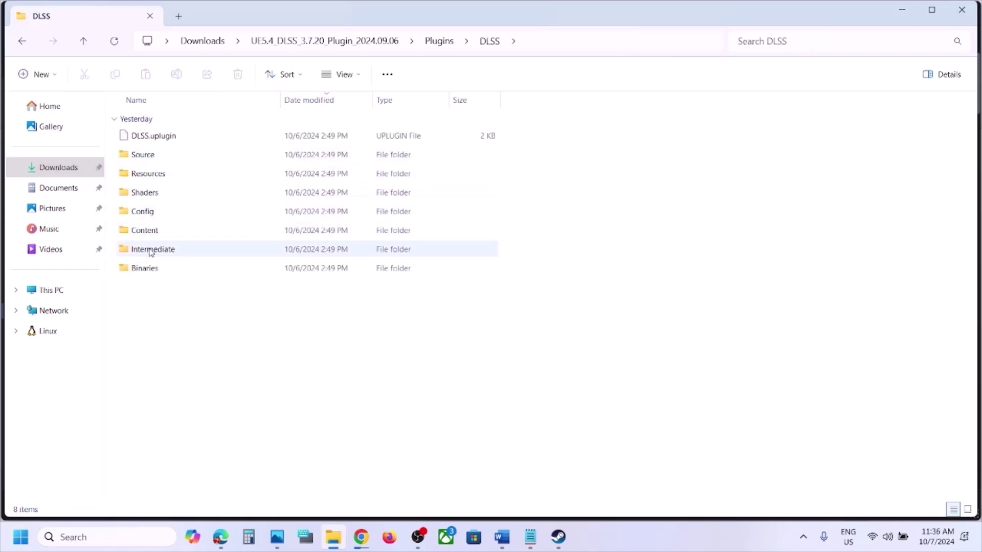
pyautogui.doubleClick(145, 268)
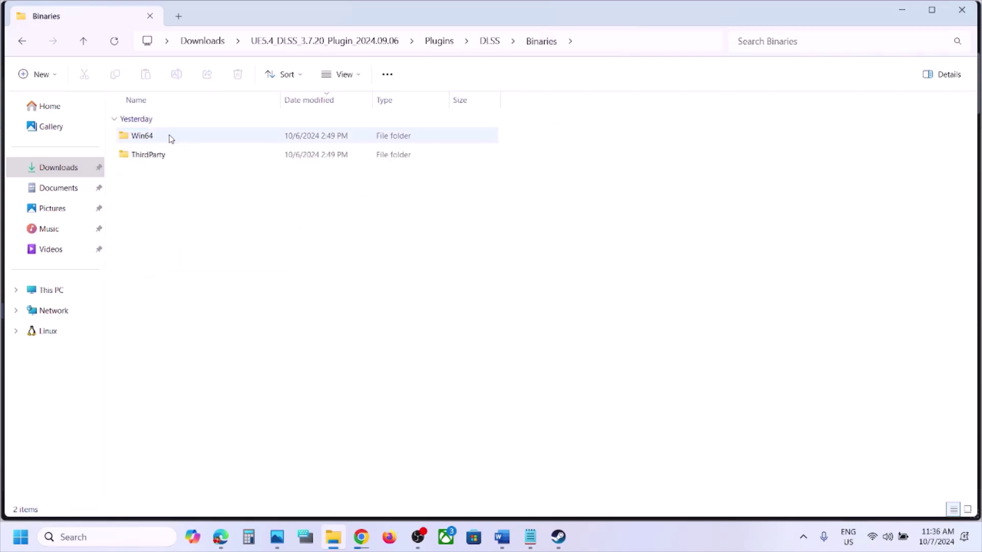
pyautogui.doubleClick(148, 154)
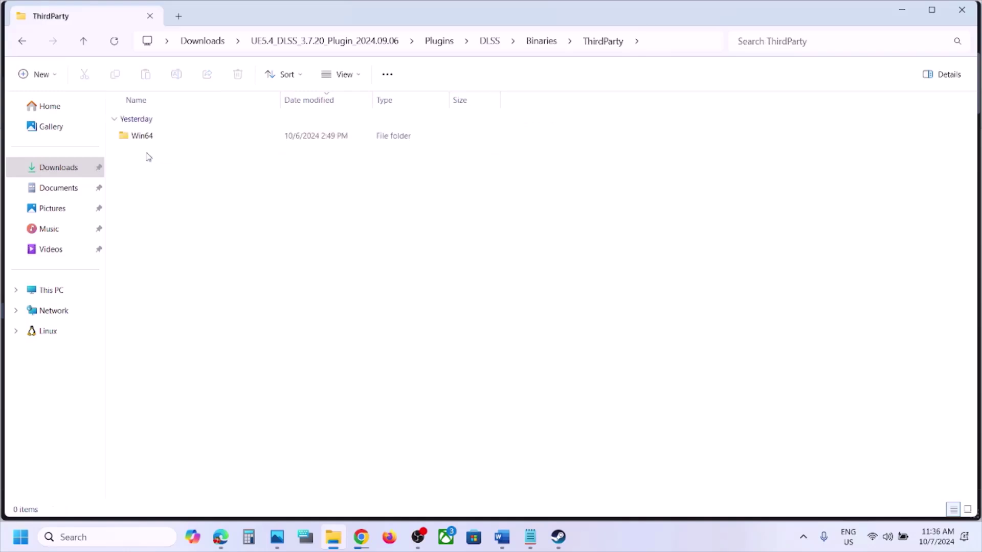
pyautogui.click(152, 141)
pyautogui.doubleClick(151, 141)
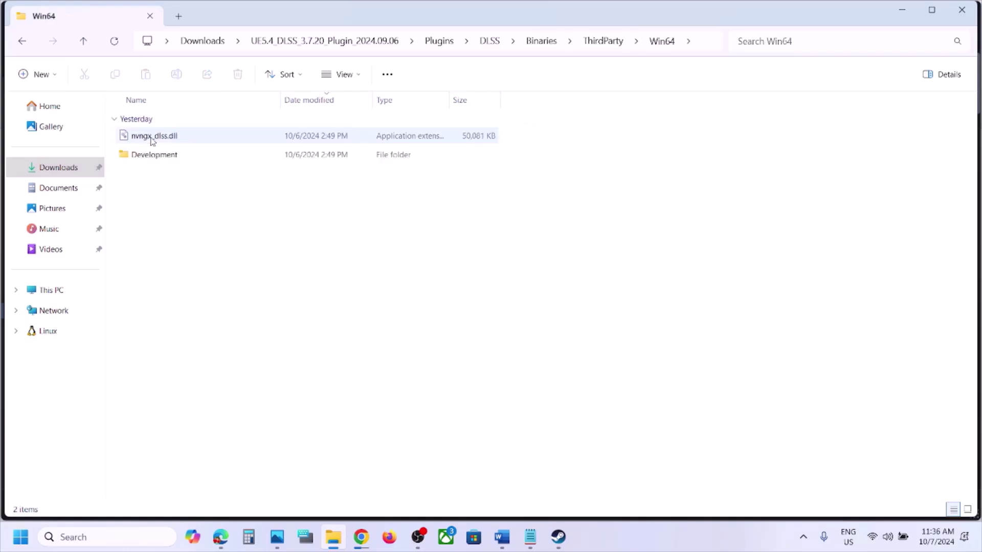
# Check the file version of the downloaded nvngx_dlss.dll in its property details and close the properties.
pyautogui.click(178, 139)
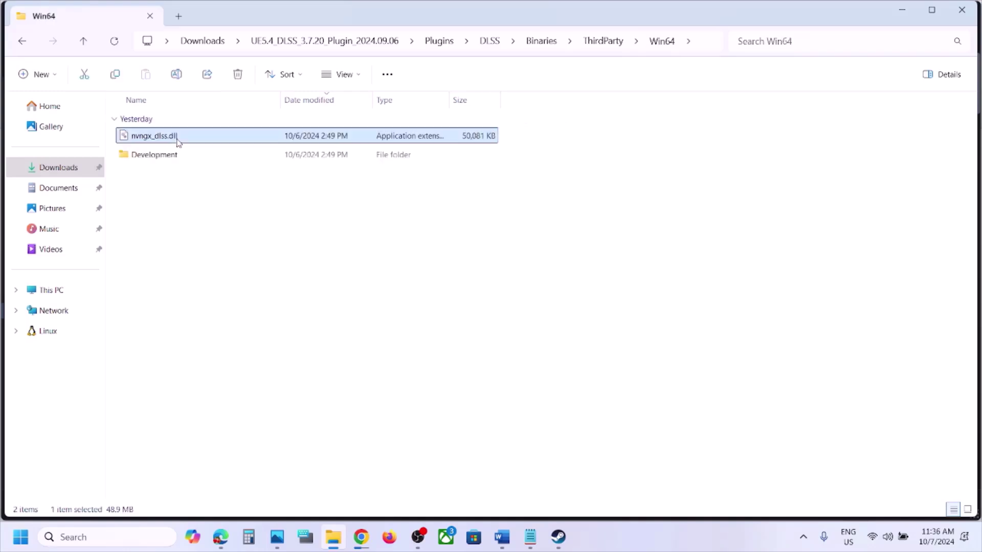
pyautogui.rightClick(214, 141)
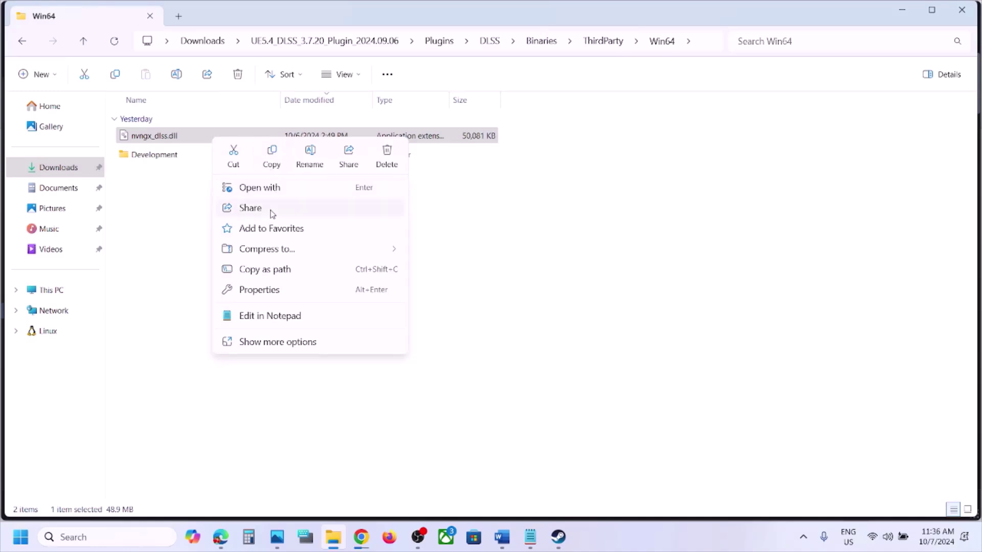
pyautogui.click(259, 289)
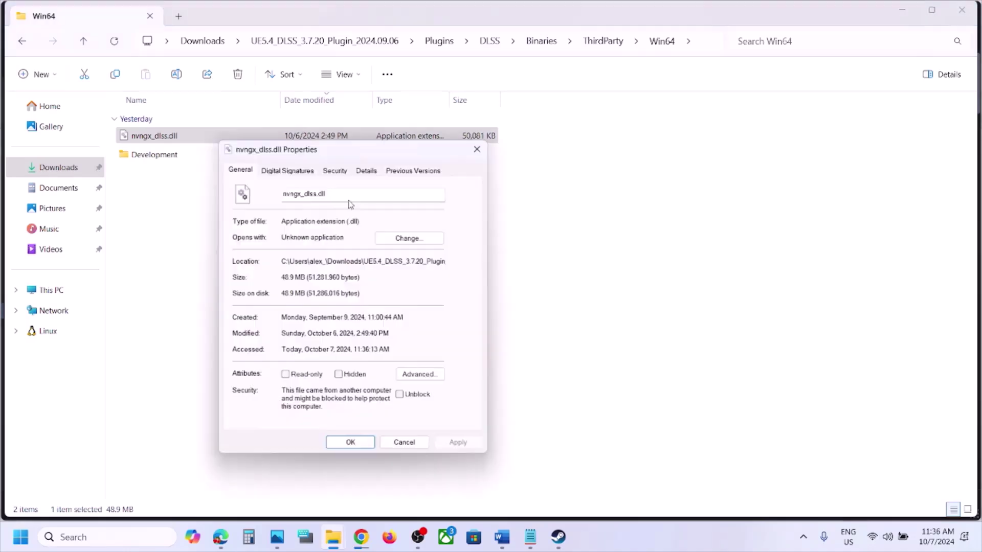
pyautogui.click(366, 169)
pyautogui.click(299, 235)
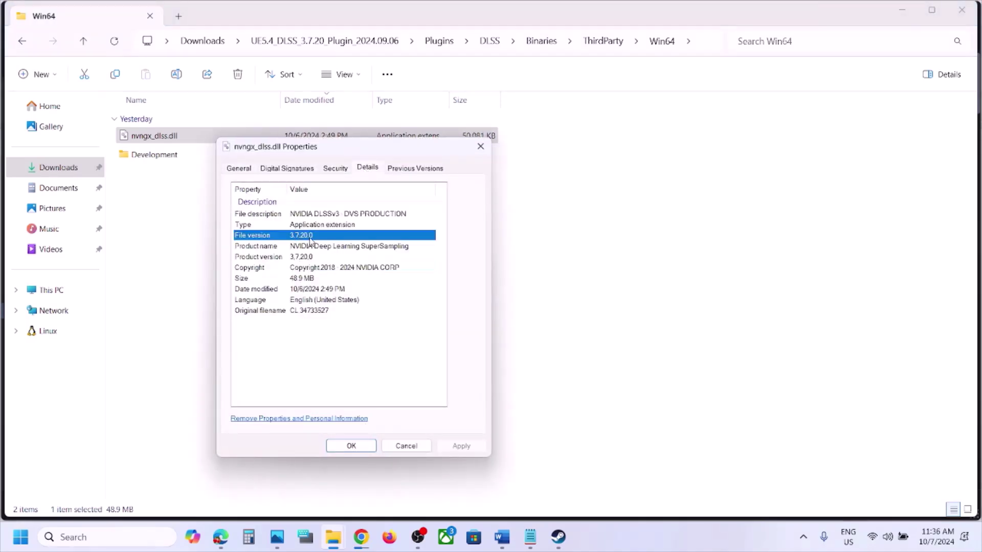
pyautogui.click(480, 146)
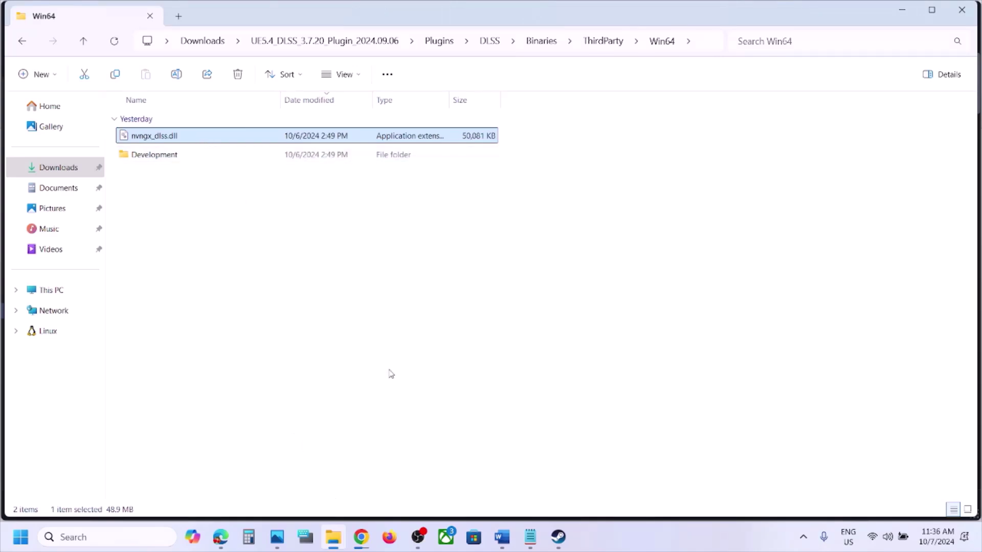
# Switch to Steam and open the local installation folder of SILENT HILL 2.
pyautogui.click(558, 537)
pyautogui.rightClick(80, 317)
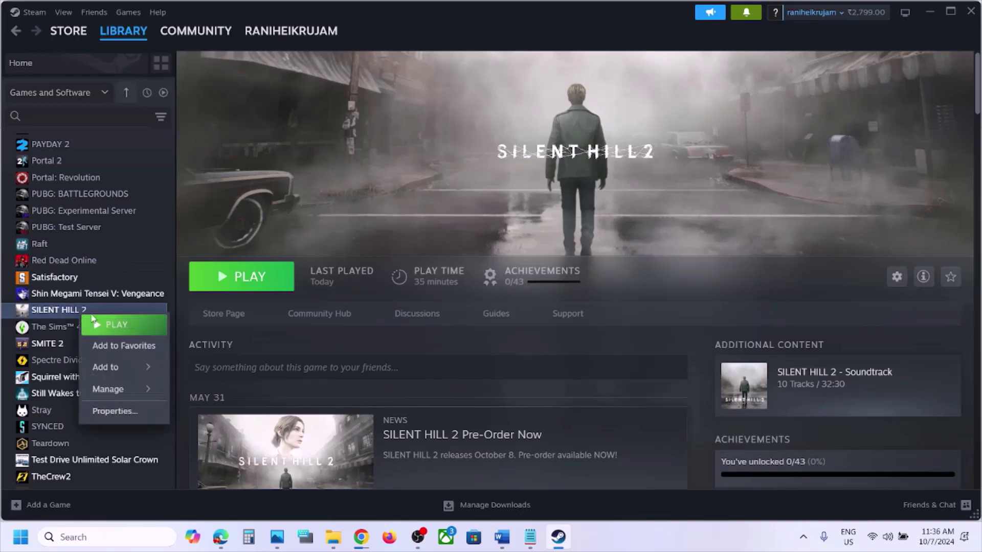
pyautogui.moveTo(126, 391)
pyautogui.click(212, 412)
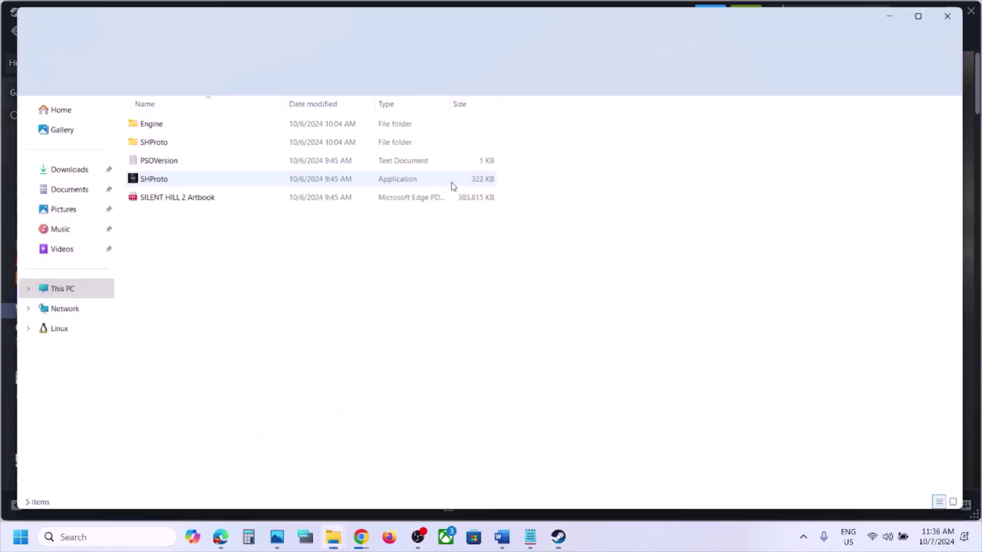
# Go to SHProto > Plugins > DLSS > Binaries > ThirdParty > Win64 inside the game's installation folder.
pyautogui.doubleClick(158, 144)
pyautogui.doubleClick(151, 157)
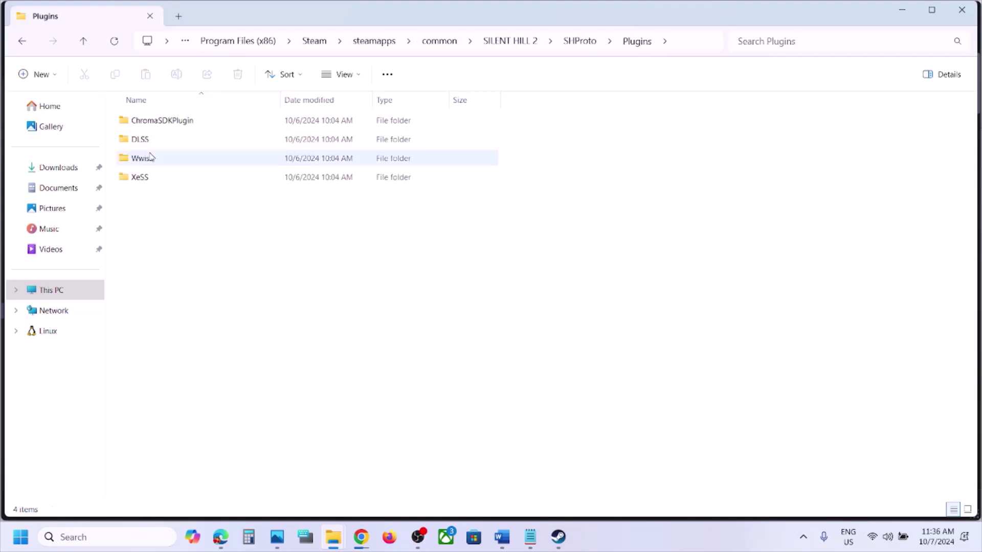
pyautogui.doubleClick(147, 142)
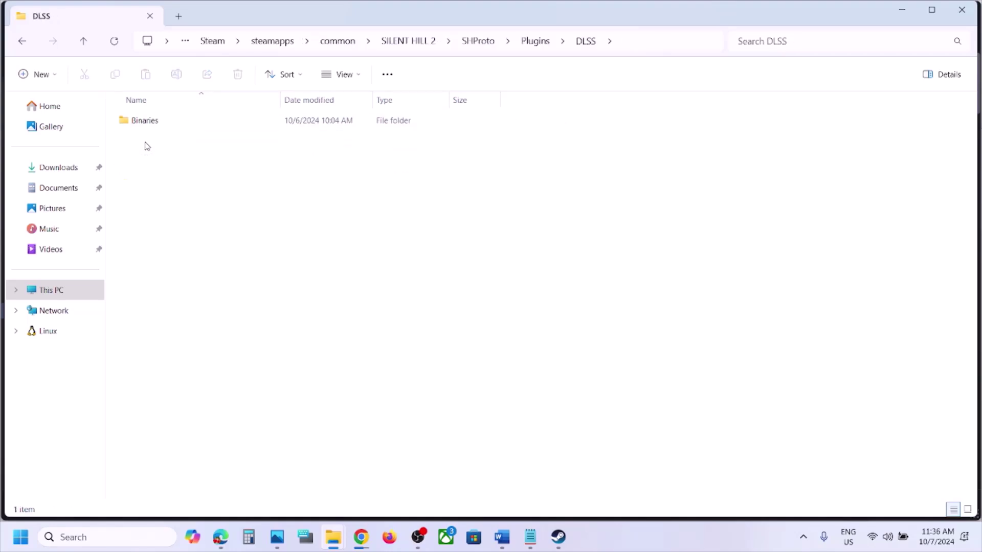
pyautogui.doubleClick(162, 125)
pyautogui.doubleClick(165, 124)
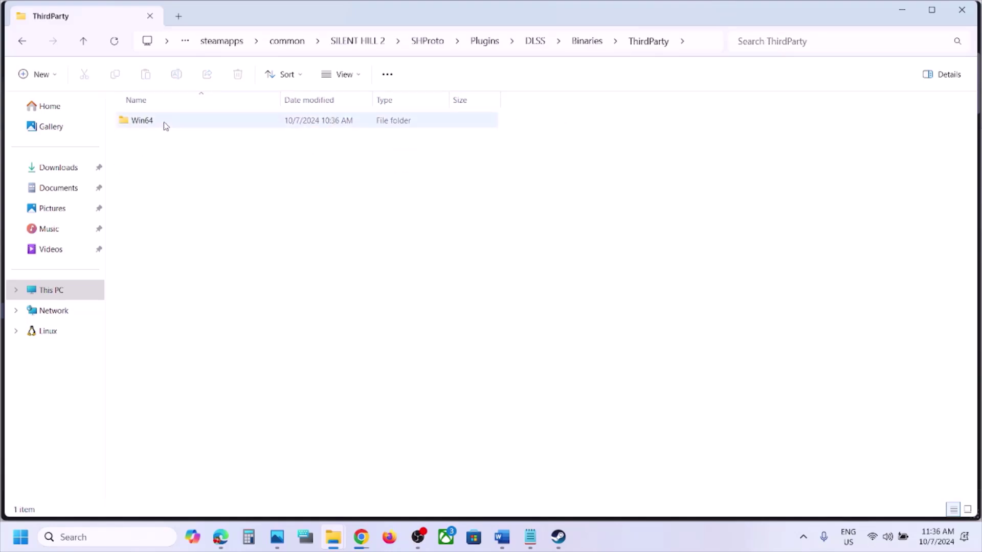
pyautogui.doubleClick(166, 125)
# Back up the game's original nvngx_dlss.dll by moving it out of the Win64 folder to the desktop.
pyautogui.click(166, 127)
pyautogui.rightClick(165, 126)
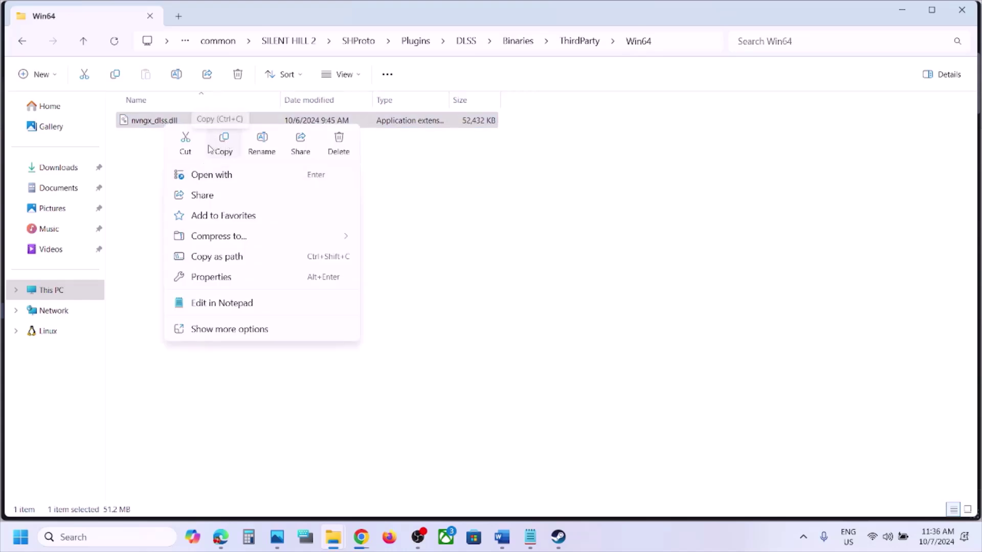
pyautogui.click(189, 147)
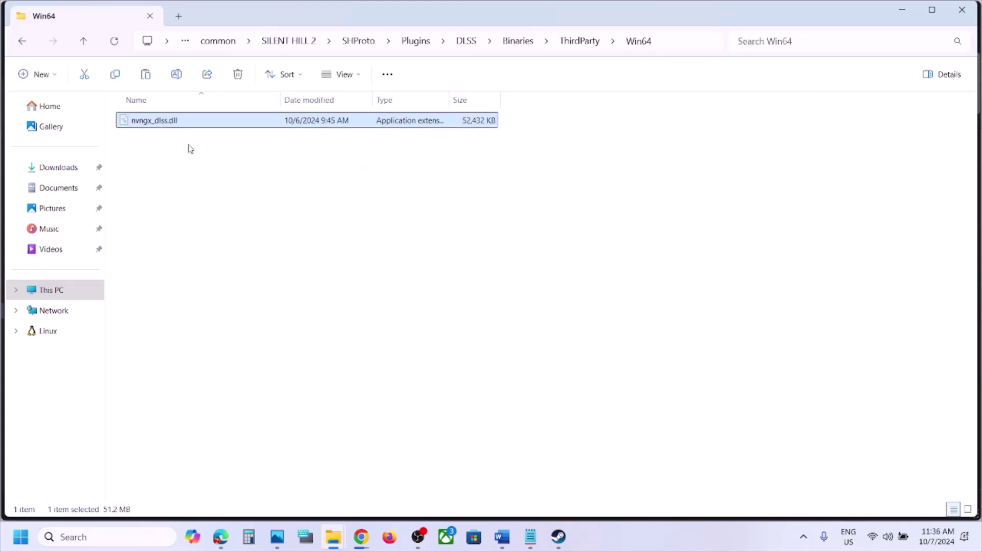
pyautogui.press('super+d')
pyautogui.hotkey('ctrl', 'v')
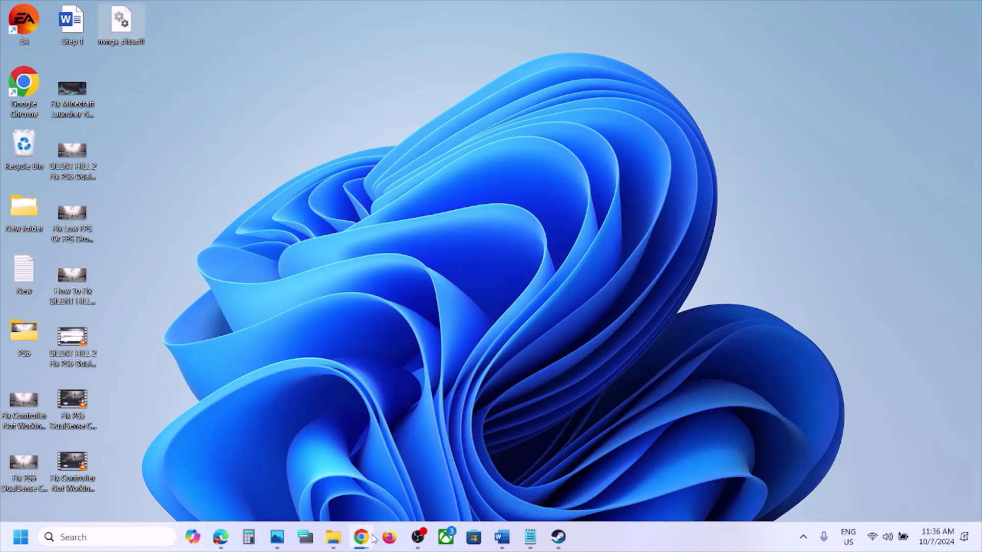
# Return to the Win64 folder of the downloaded DLSS plugin and copy its nvngx_dlss.dll.
pyautogui.moveTo(333, 536)
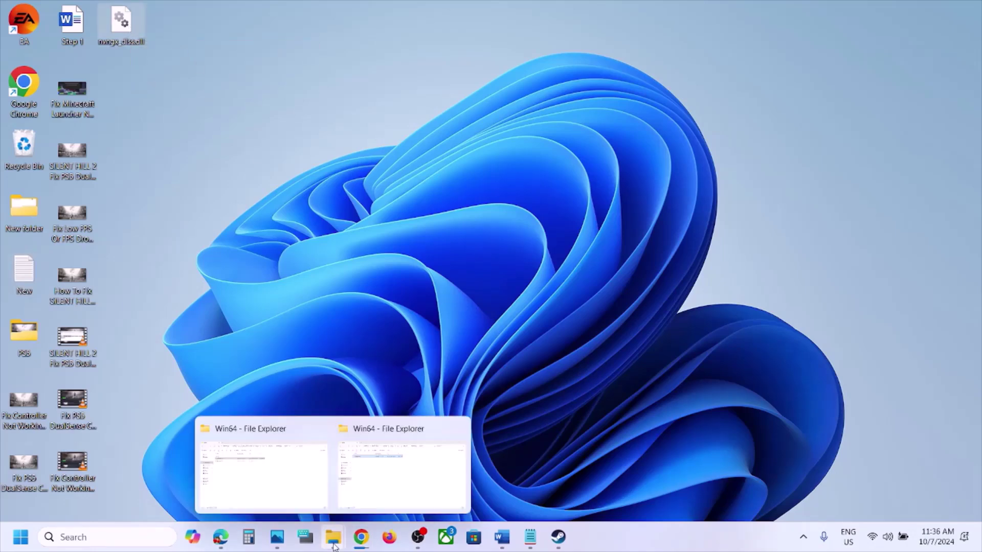
pyautogui.click(291, 467)
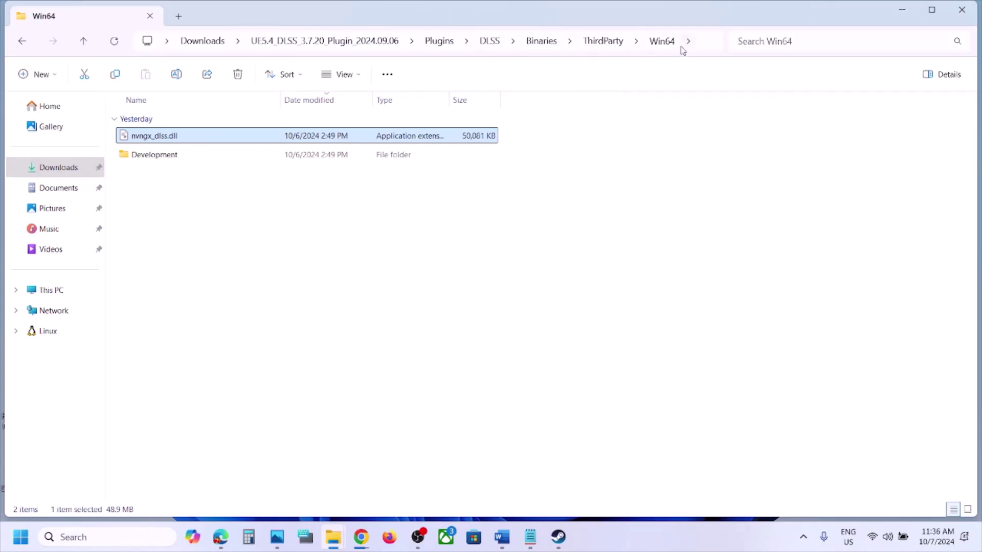
pyautogui.click(703, 46)
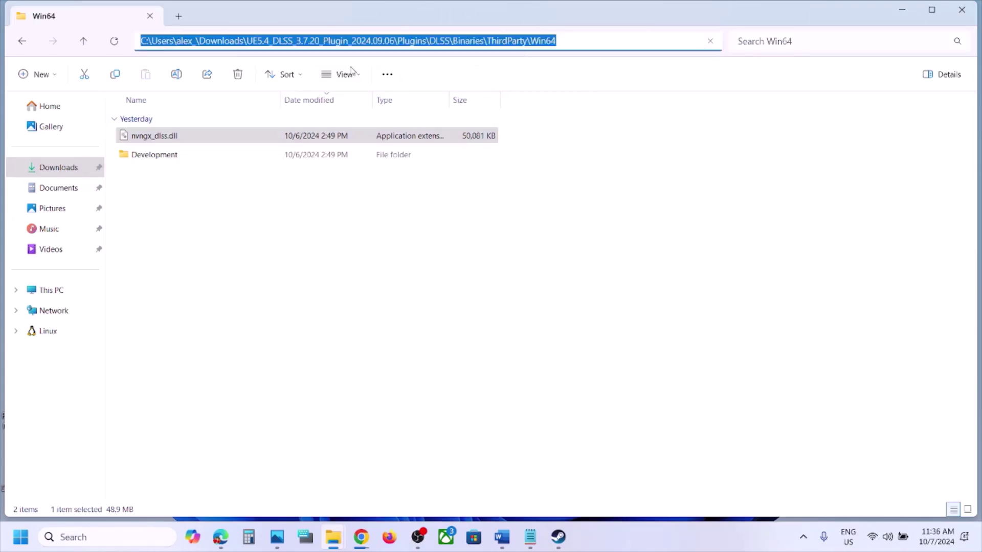
pyautogui.click(206, 140)
pyautogui.rightClick(197, 141)
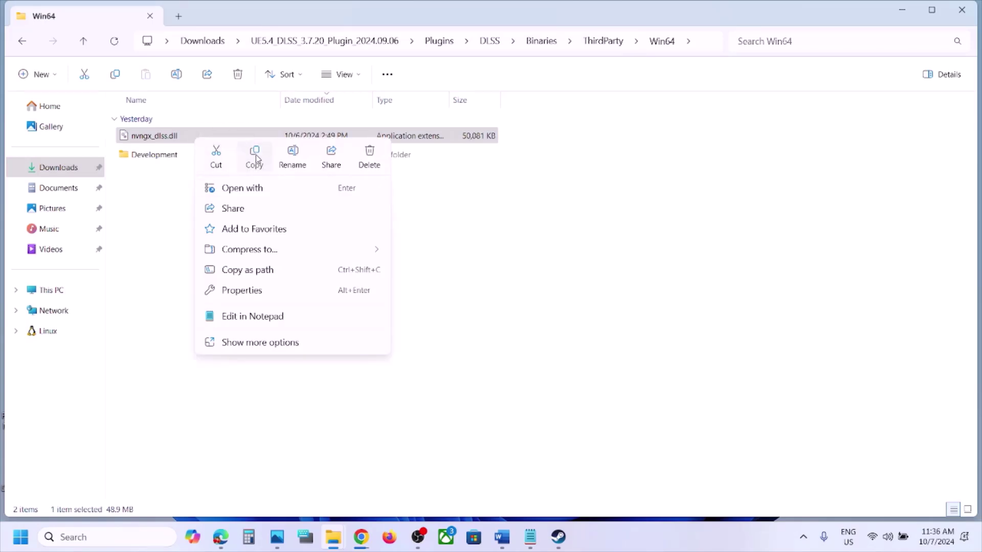
pyautogui.click(255, 159)
# Paste the copied nvngx_dlss.dll into the game's SHProto\Plugins\DLSS\Binaries\ThirdParty\Win64 folder.
pyautogui.moveTo(333, 537)
pyautogui.click(404, 482)
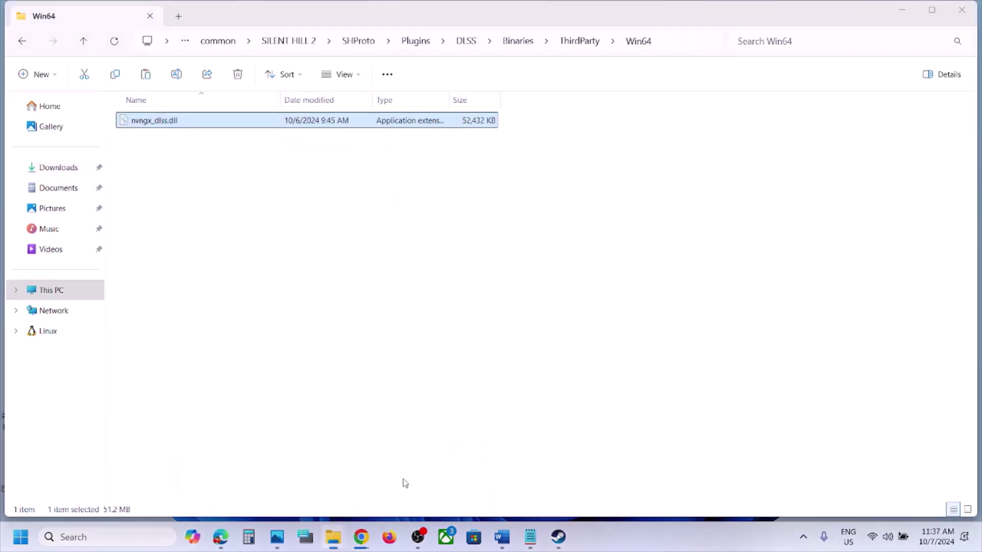
pyautogui.click(674, 45)
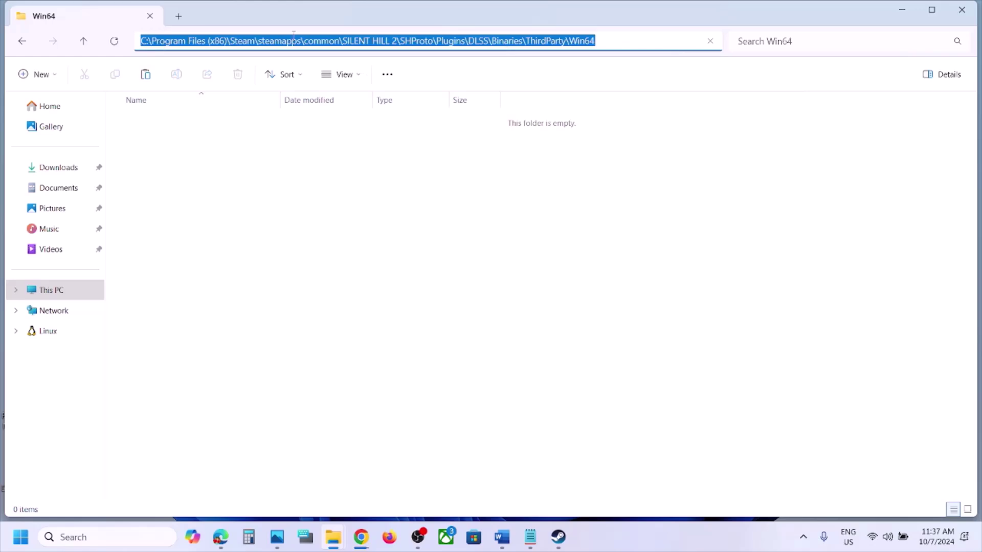
pyautogui.click(389, 218)
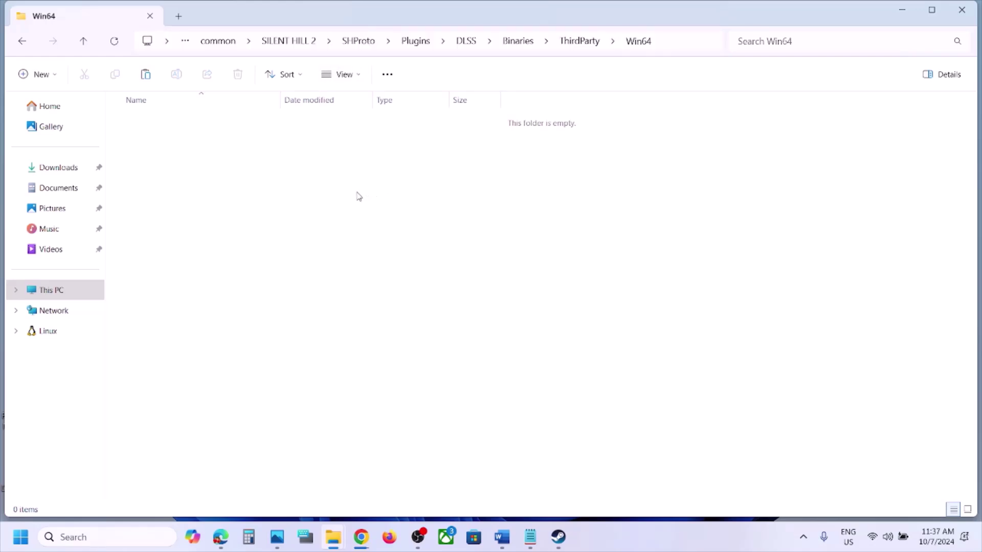
pyautogui.rightClick(359, 196)
pyautogui.click(379, 210)
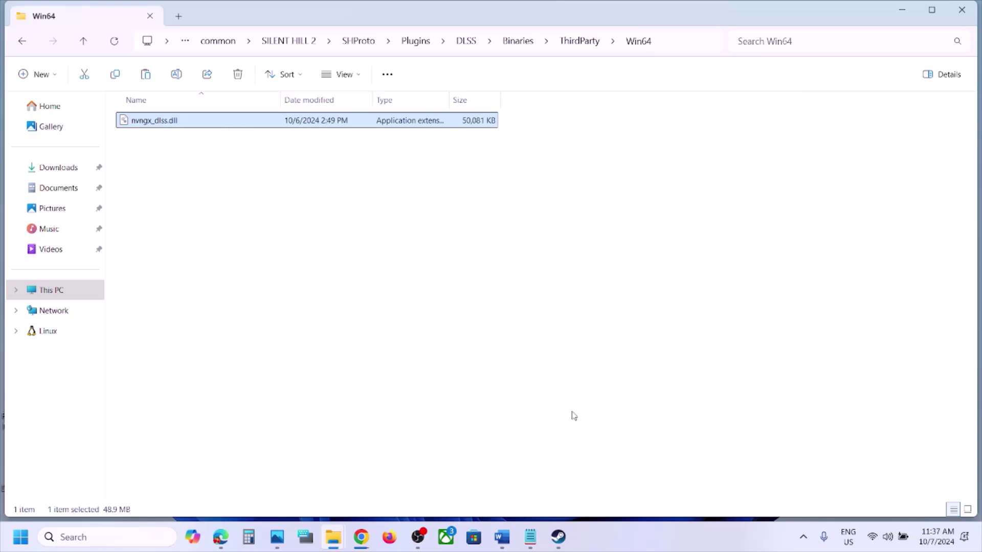
# Switch to the Word guide, highlight "replace with the one in game installation folder" in Step 7, and read on to Step 8.
pyautogui.click(559, 537)
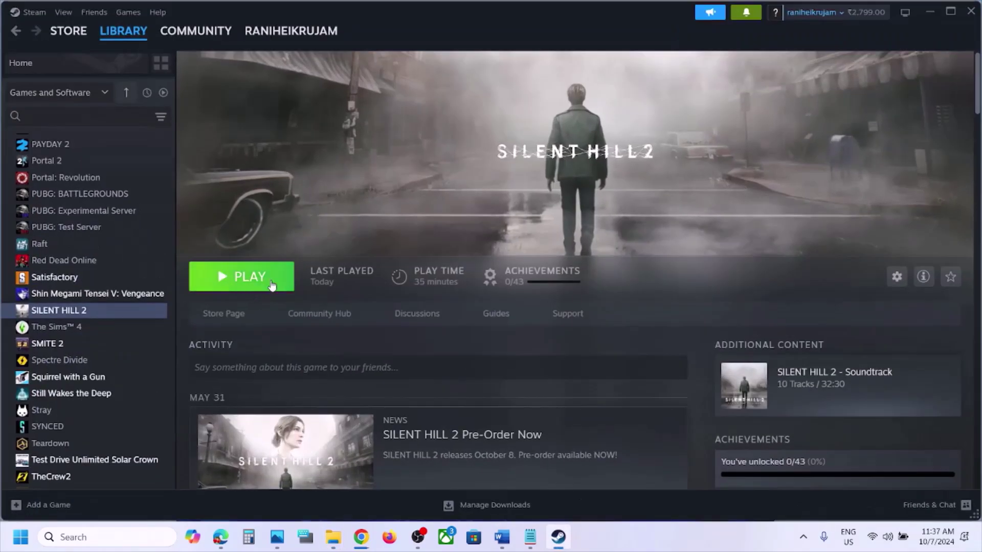
pyautogui.click(501, 537)
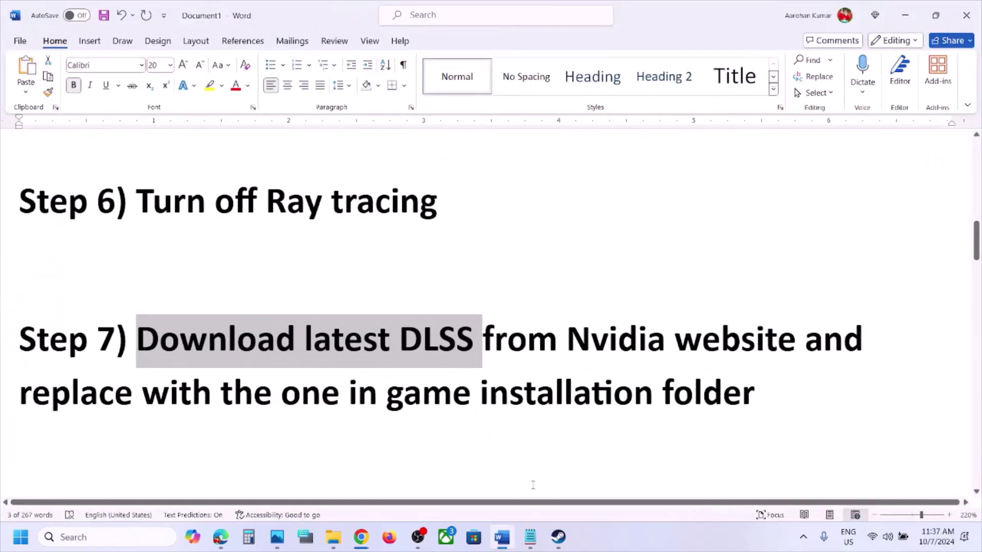
pyautogui.moveTo(759, 397); pyautogui.dragTo(47, 384)
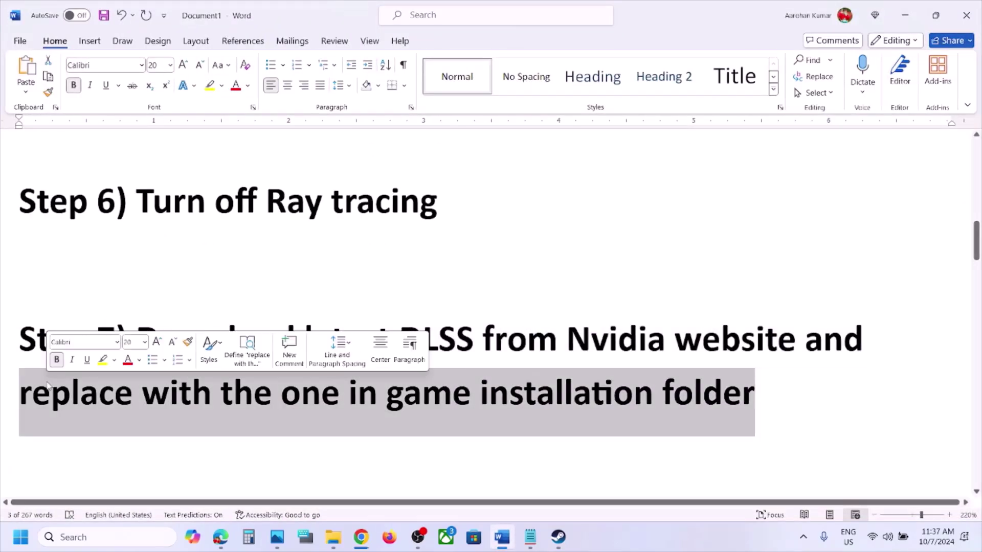
pyautogui.scroll(-5, 387, 196)
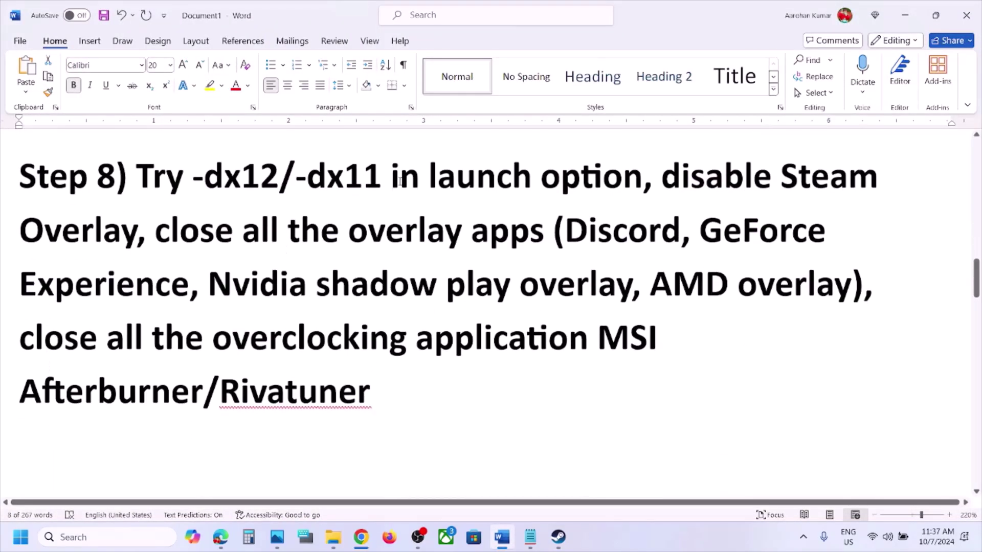
# Open the properties of SILENT HILL 2 in Steam and review the -dx12 launch option in the general settings.
pyautogui.click(558, 537)
pyautogui.rightClick(105, 313)
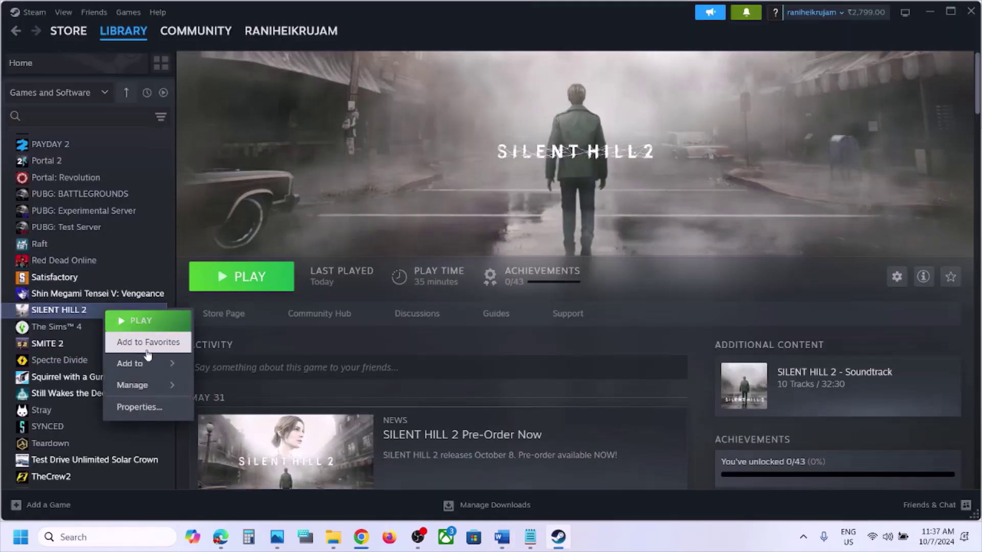
pyautogui.click(136, 405)
pyautogui.click(439, 263)
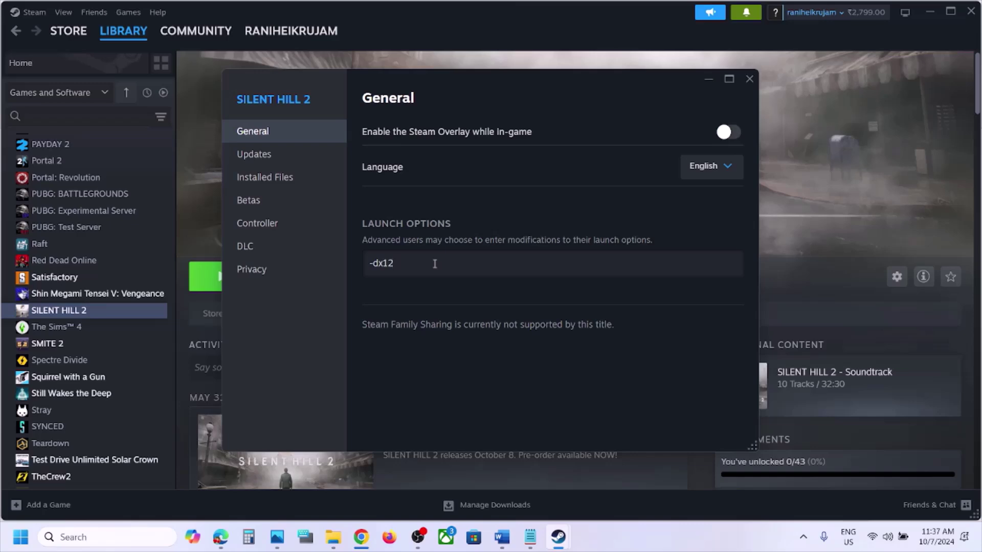
pyautogui.click(465, 324)
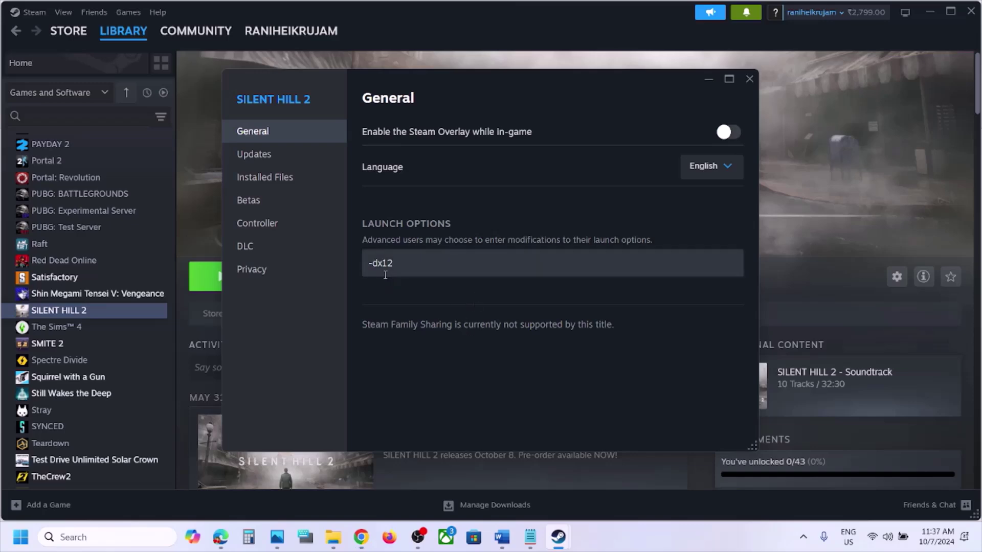
# Reopen the properties of SILENT HILL 2 and replace the launch option with -dx11.
pyautogui.click(754, 80)
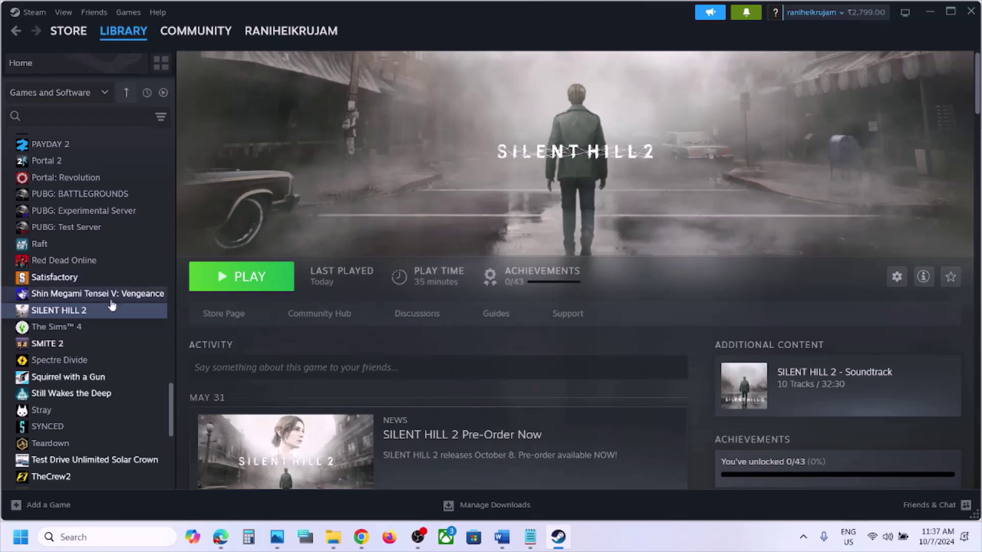
pyautogui.rightClick(97, 310)
pyautogui.click(131, 407)
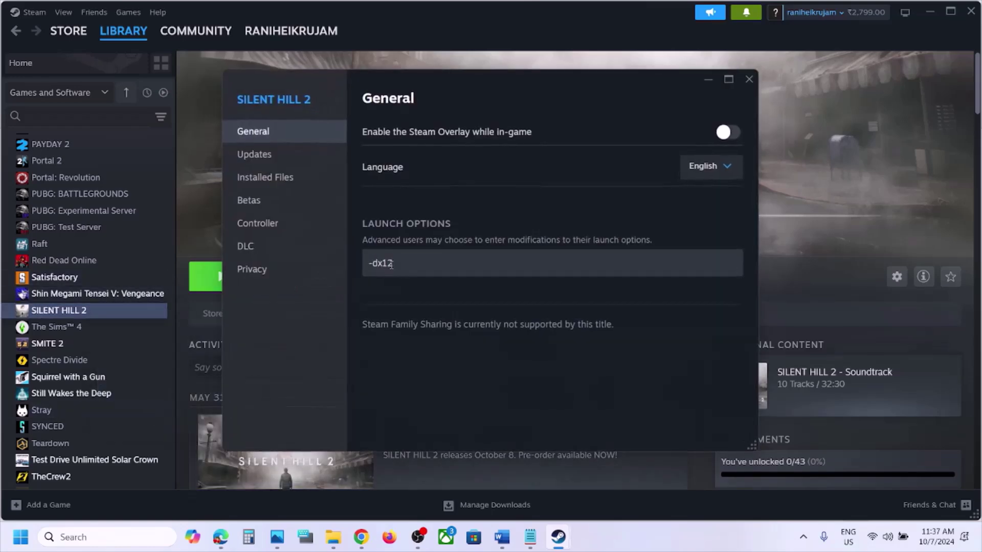
pyautogui.moveTo(399, 260); pyautogui.dragTo(343, 267)
pyautogui.write('-')
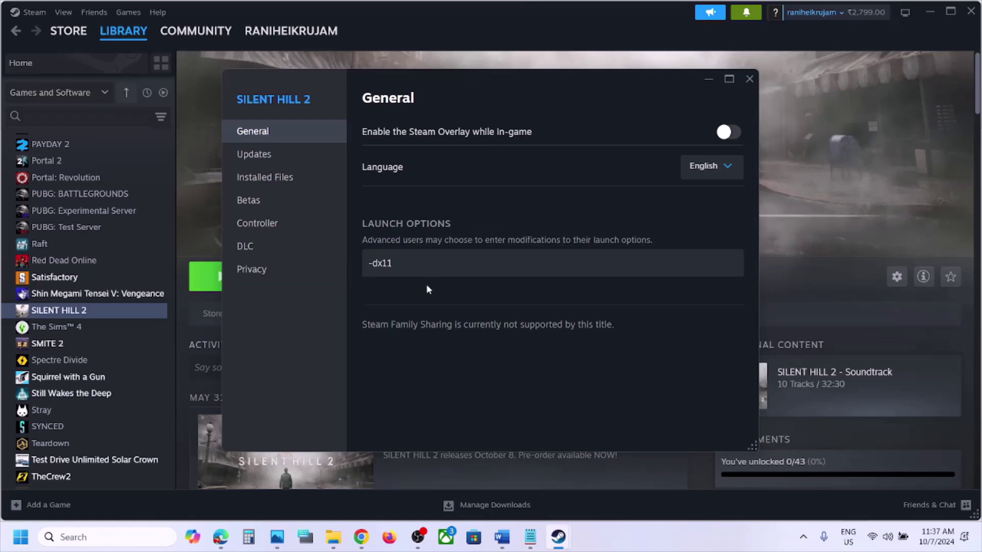
# Clear the launch options of SILENT HILL 2 and close its properties.
pyautogui.moveTo(437, 264); pyautogui.dragTo(296, 269)
pyautogui.press('BackSpace')
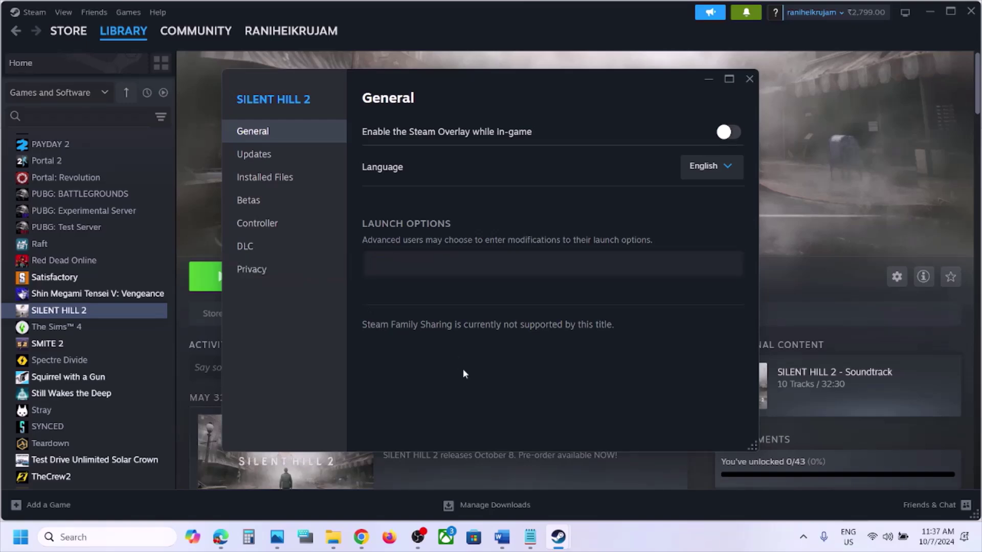
pyautogui.click(749, 79)
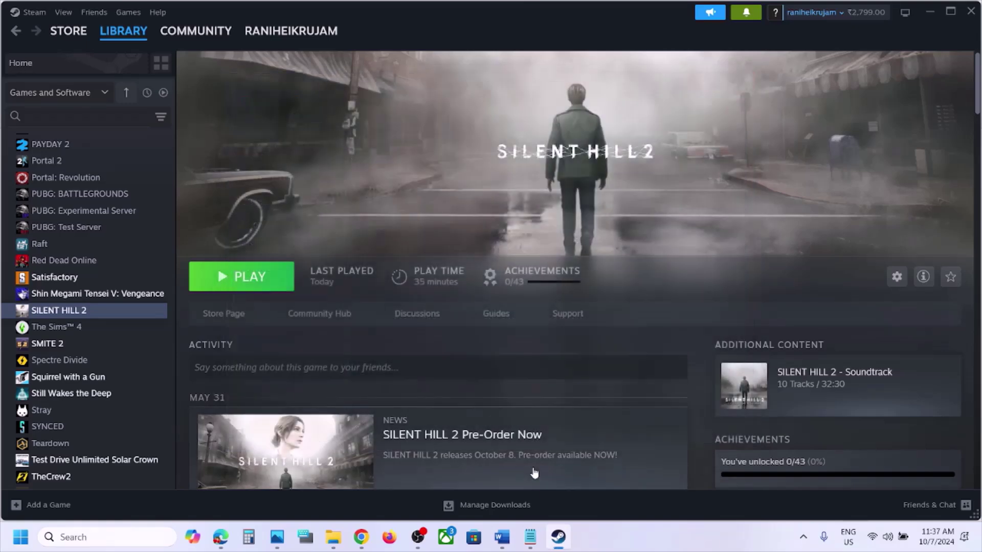
# Switch to the Word guide and highlight "disable Steam Overlay" in Step 8.
pyautogui.click(501, 537)
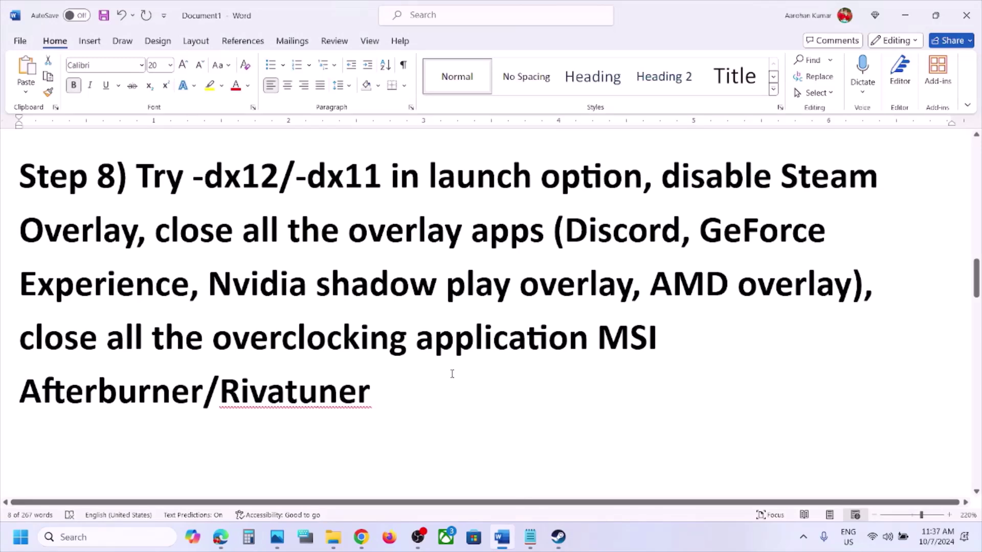
pyautogui.moveTo(664, 182); pyautogui.dragTo(136, 233)
# Switch back to Steam, leave the in-game Steam Overlay off for SILENT HILL 2, and set its launch option to -dx12.
pyautogui.click(559, 538)
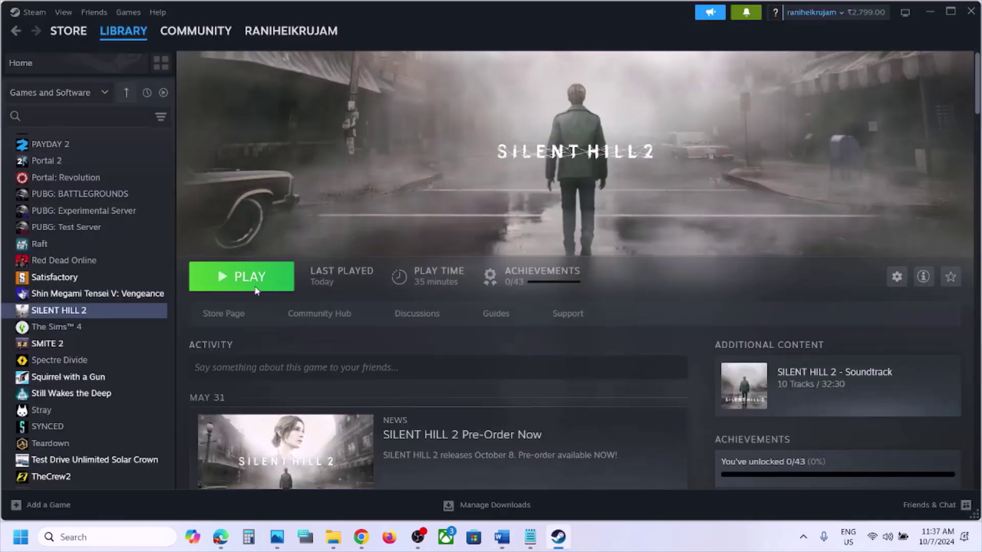
pyautogui.rightClick(110, 315)
pyautogui.click(146, 412)
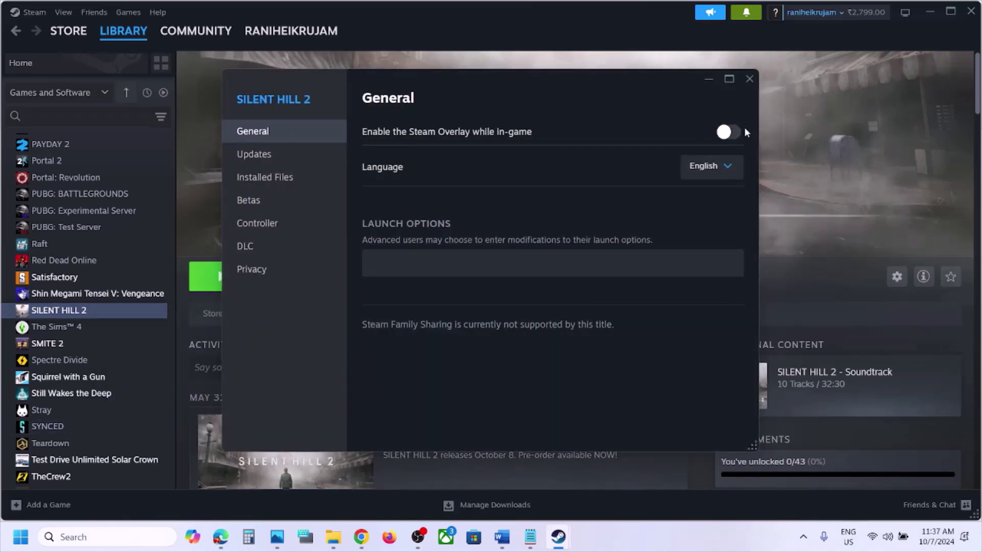
pyautogui.click(737, 134)
pyautogui.click(734, 133)
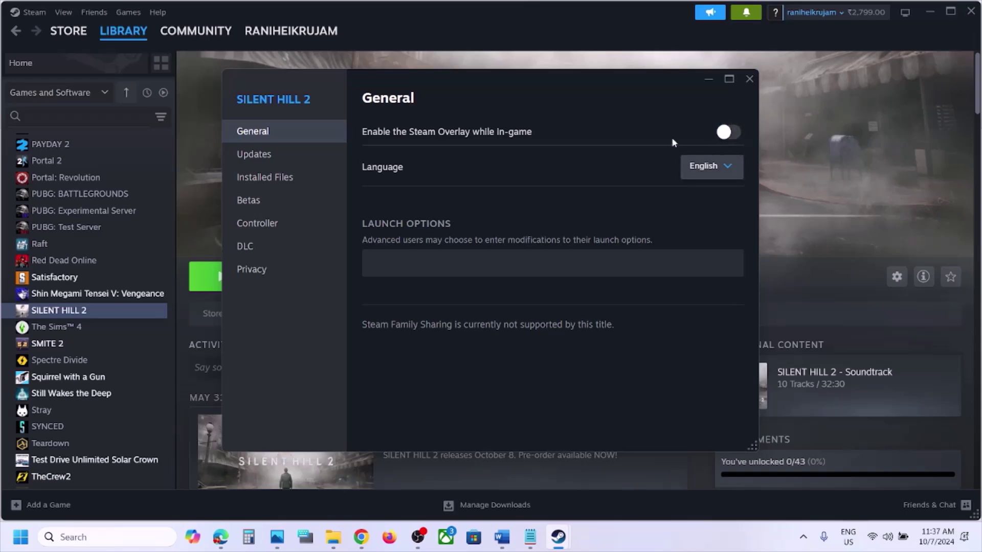
pyautogui.click(454, 266)
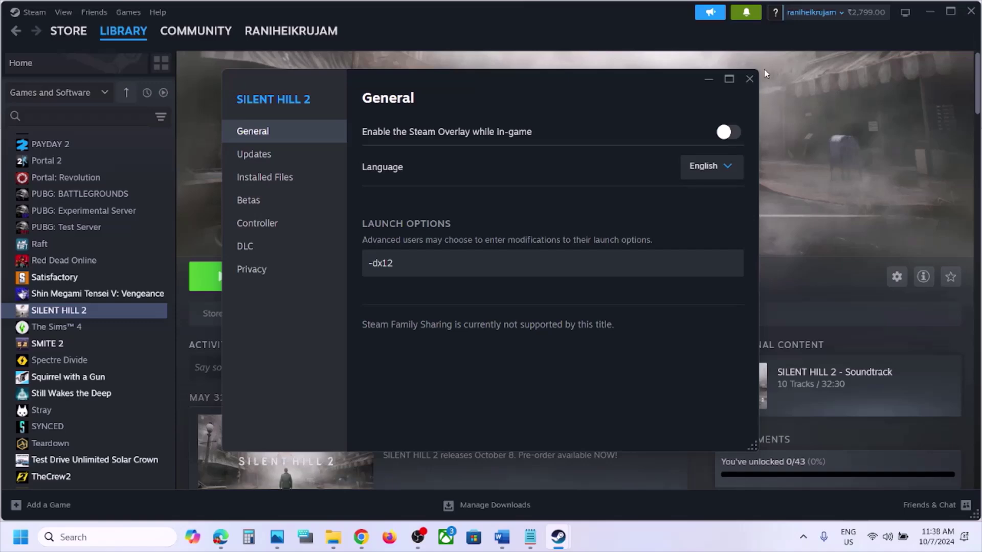
pyautogui.click(749, 79)
# Return to the Word guide and highlight the Step 8 advice to close overlay apps such as Discord, GeForce Experience and Nvidia shadow play overlay.
pyautogui.click(509, 538)
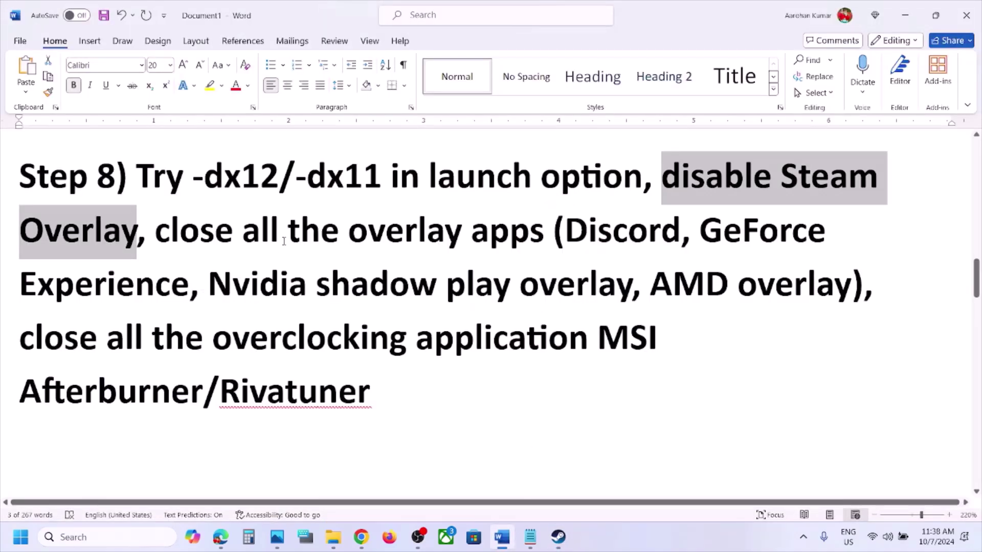
pyautogui.moveTo(183, 239); pyautogui.dragTo(547, 236)
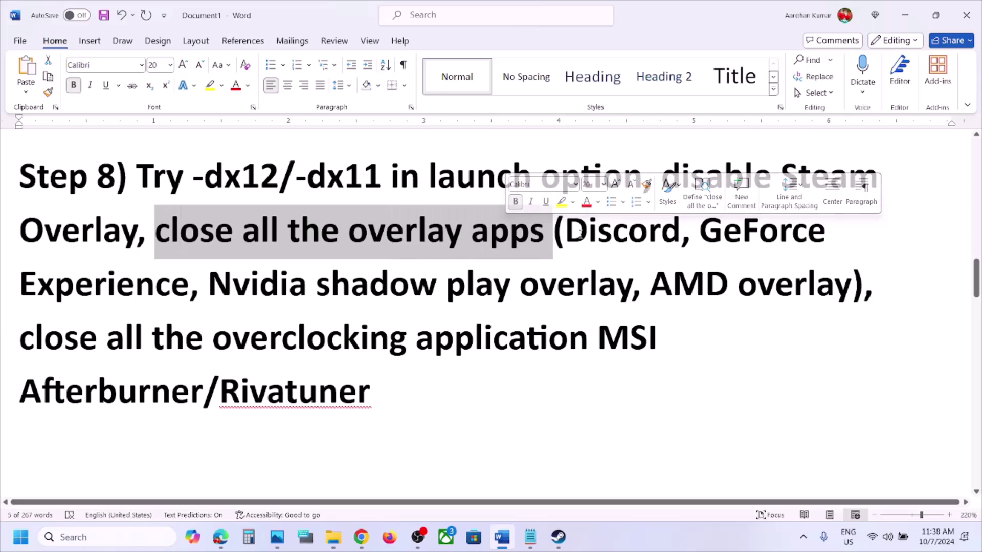
pyautogui.moveTo(587, 231); pyautogui.dragTo(682, 231)
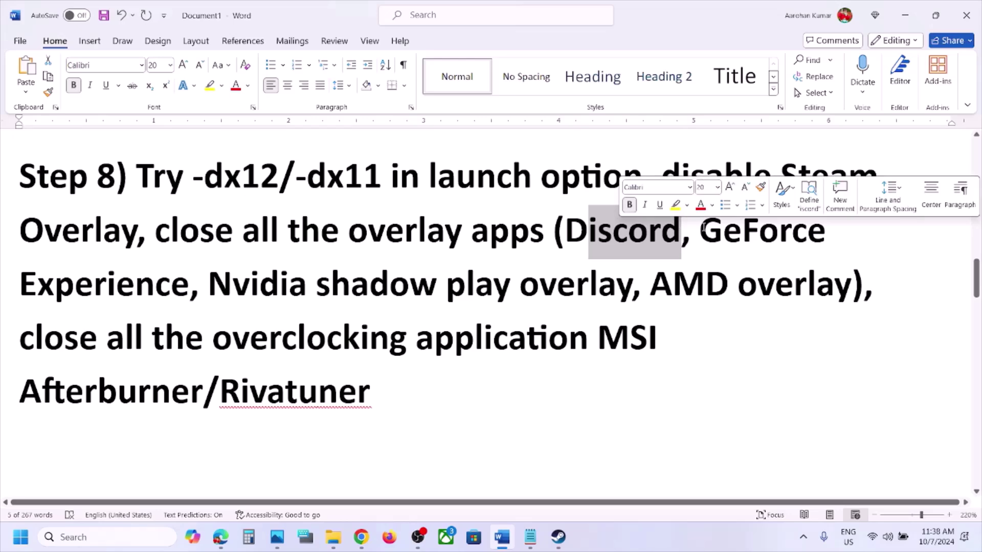
pyautogui.moveTo(699, 231); pyautogui.dragTo(197, 279)
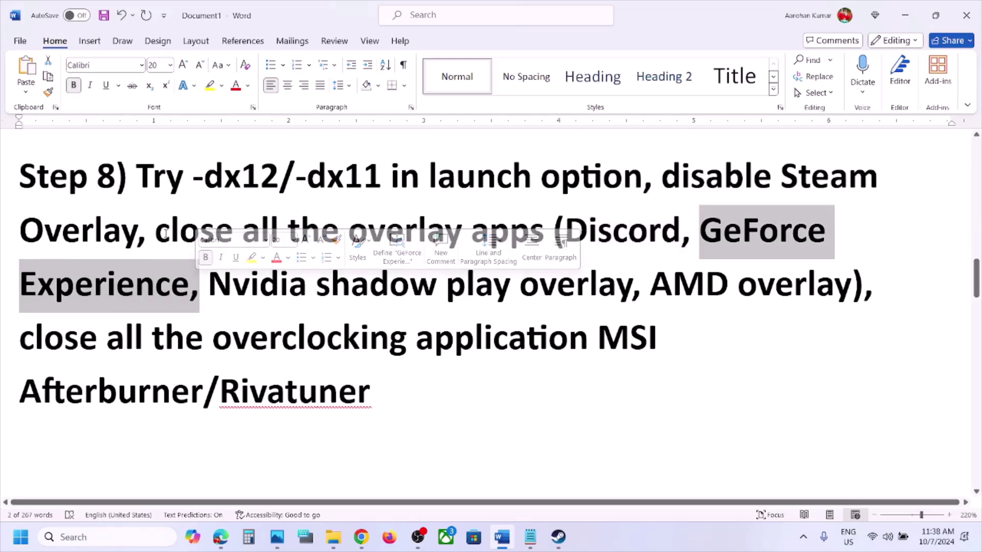
pyautogui.moveTo(155, 231); pyautogui.dragTo(632, 289)
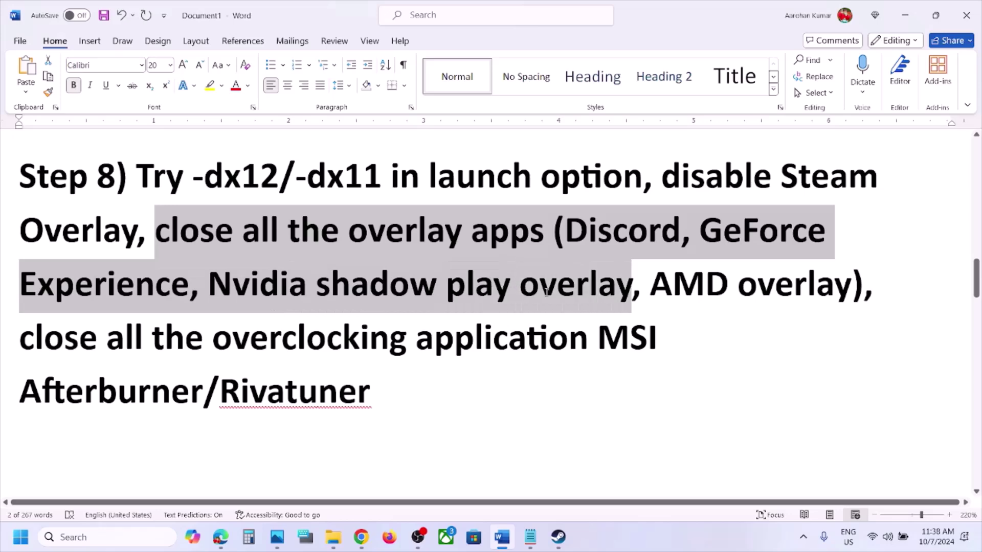
# Highlight the Step 8 advice to close overclocking applications, MSI Afterburner and Rivatuner.
pyautogui.moveTo(34, 353); pyautogui.dragTo(624, 345)
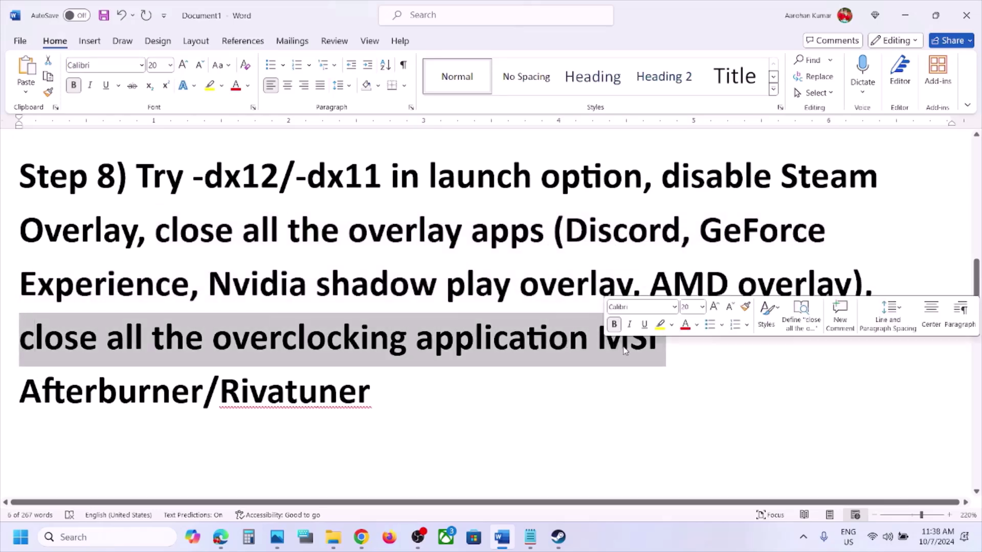
pyautogui.click(629, 340)
pyautogui.doubleClick(614, 343)
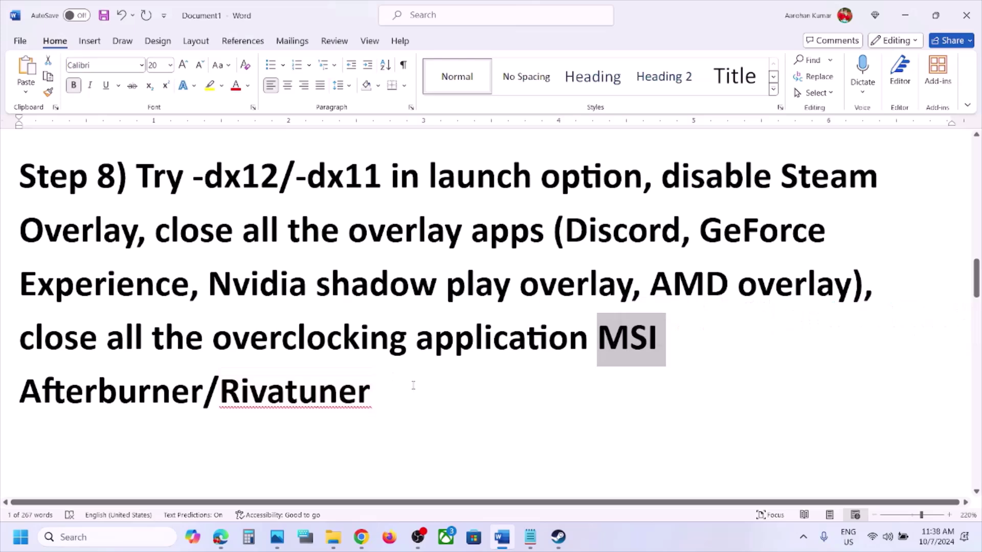
pyautogui.doubleClick(230, 387)
pyautogui.moveTo(230, 387); pyautogui.dragTo(49, 341)
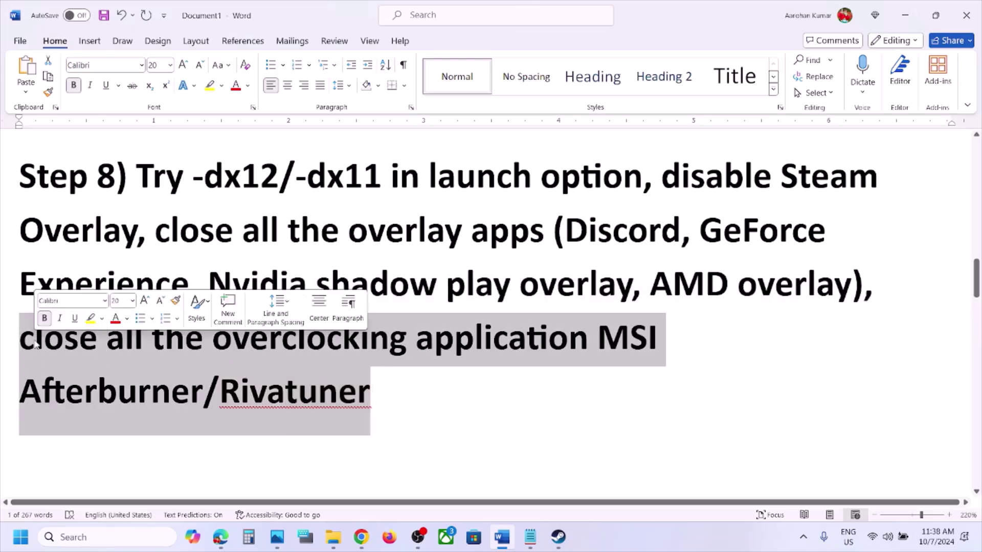
# Read on to Step 9 and highlight "Perform a clean installation of graphics driver" above the NVIDIA download link.
pyautogui.click(220, 392)
pyautogui.scroll(-2, 227, 375)
pyautogui.scroll(-2, 227, 375)
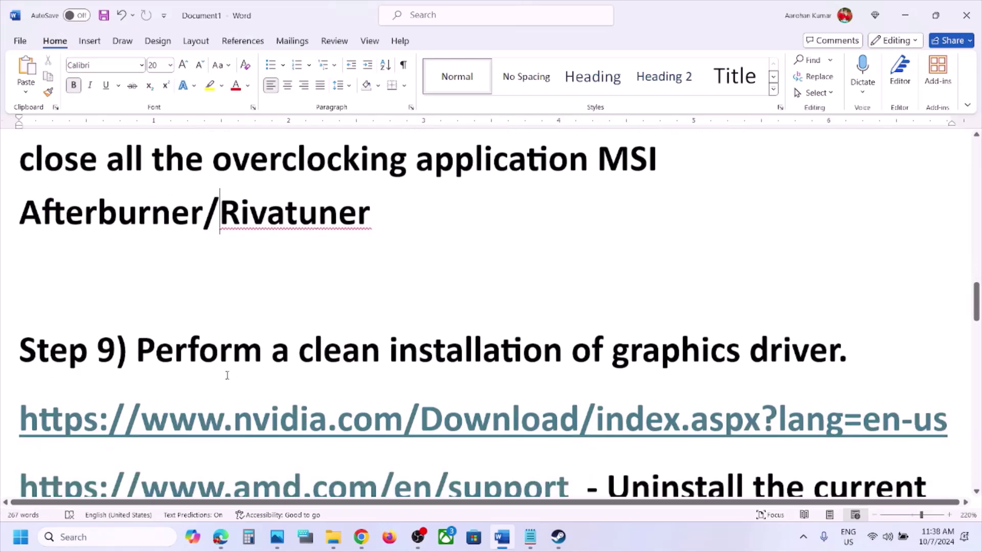
pyautogui.moveTo(255, 286); pyautogui.dragTo(839, 286)
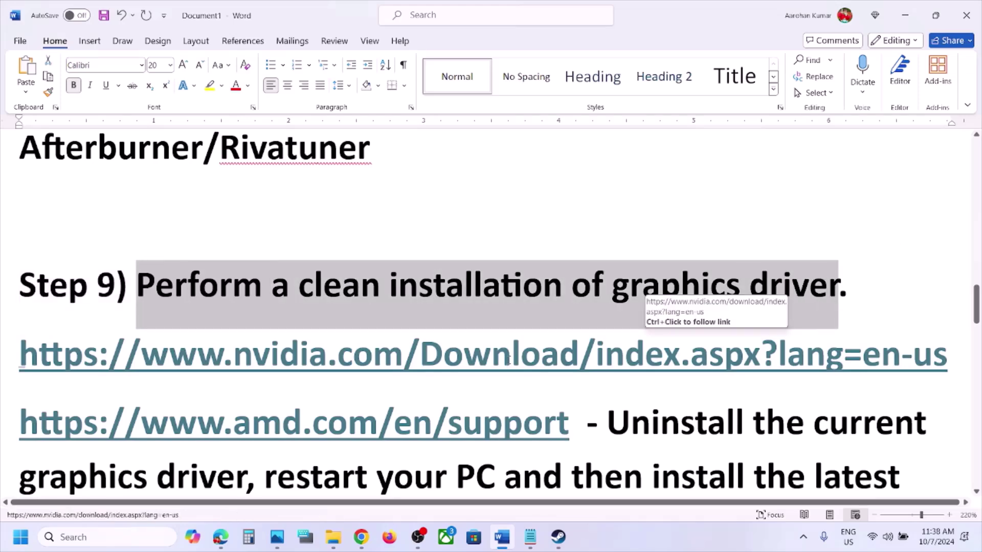
pyautogui.click(440, 330)
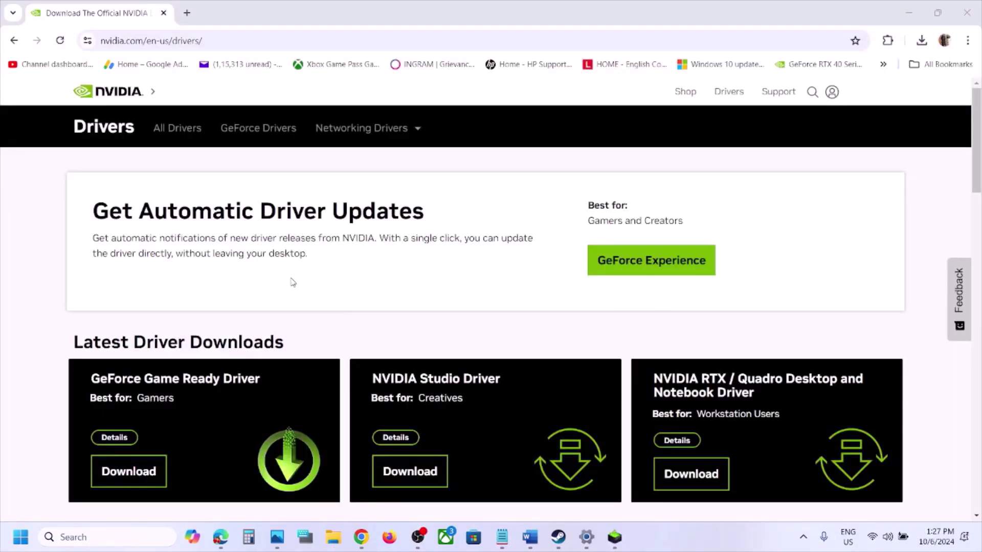
# On the NVIDIA drivers page in Chrome, search manually for GeForce RTX 30 Series (Notebooks), GeForce RTX 3050 Laptop GPU, Windows 11, English (US) drivers.
pyautogui.scroll(-8, 293, 283)
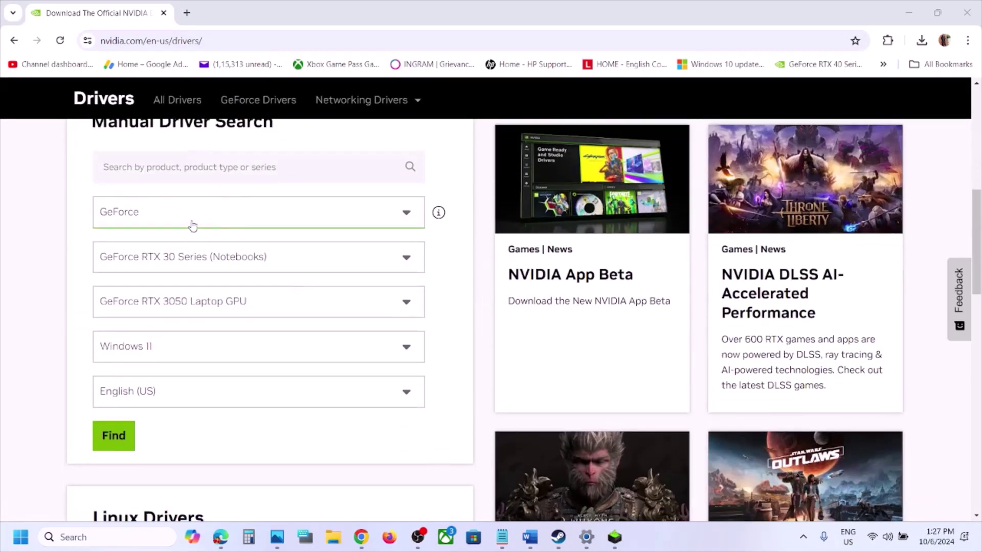
pyautogui.click(191, 224)
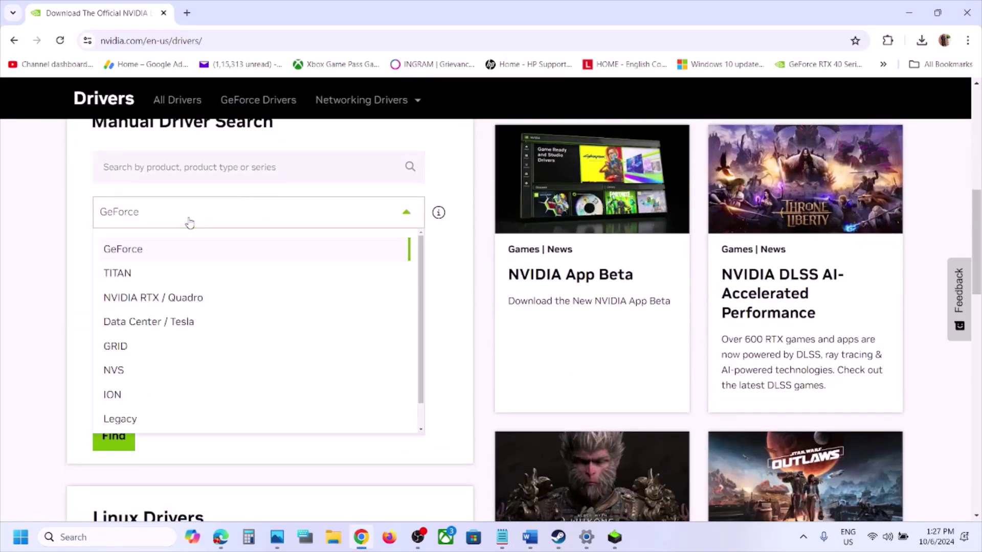
pyautogui.click(138, 249)
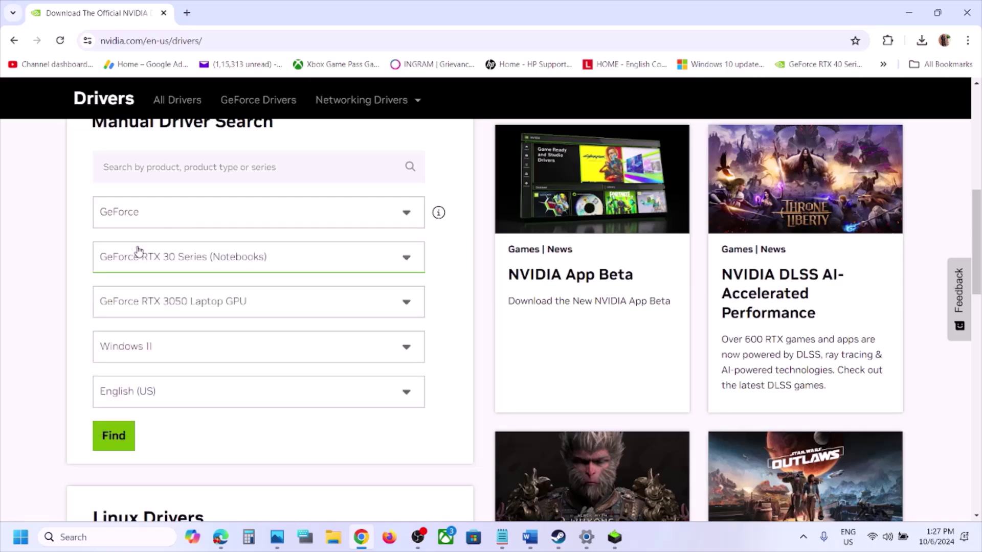
pyautogui.click(218, 270)
pyautogui.click(48, 302)
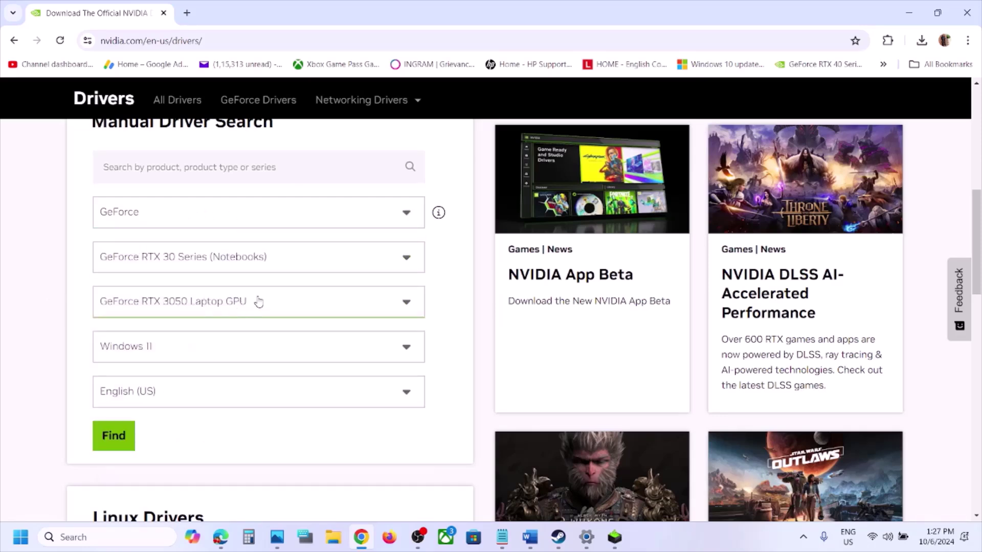
pyautogui.click(193, 339)
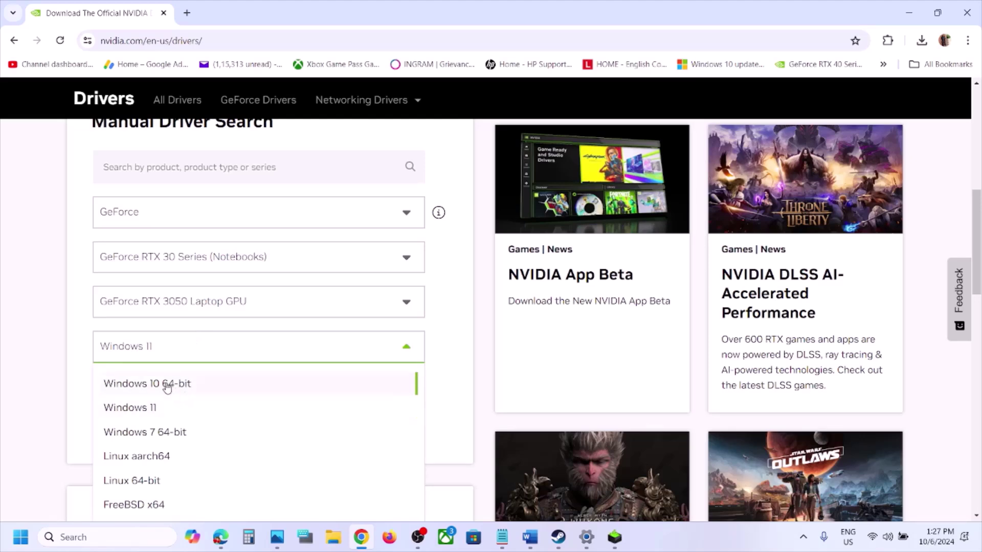
pyautogui.click(65, 361)
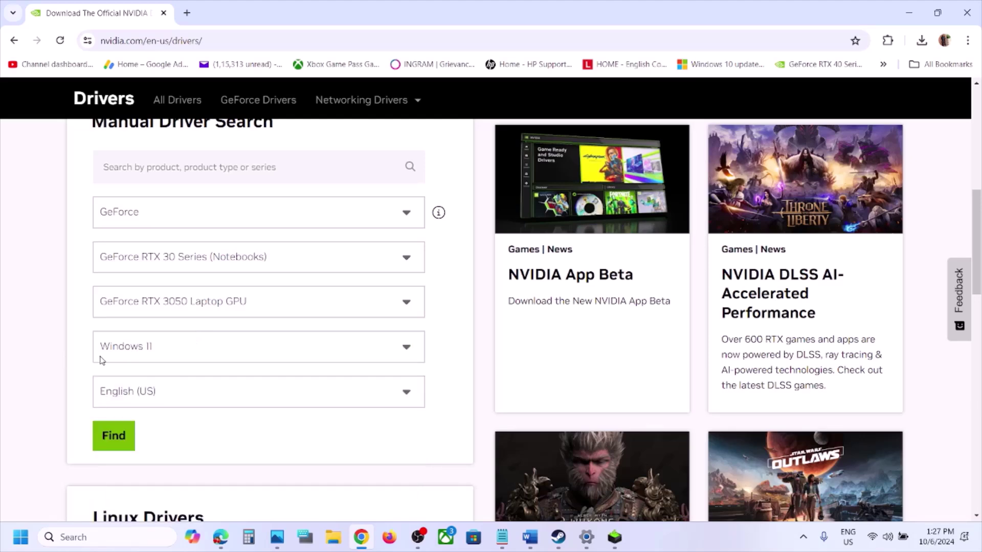
pyautogui.click(122, 439)
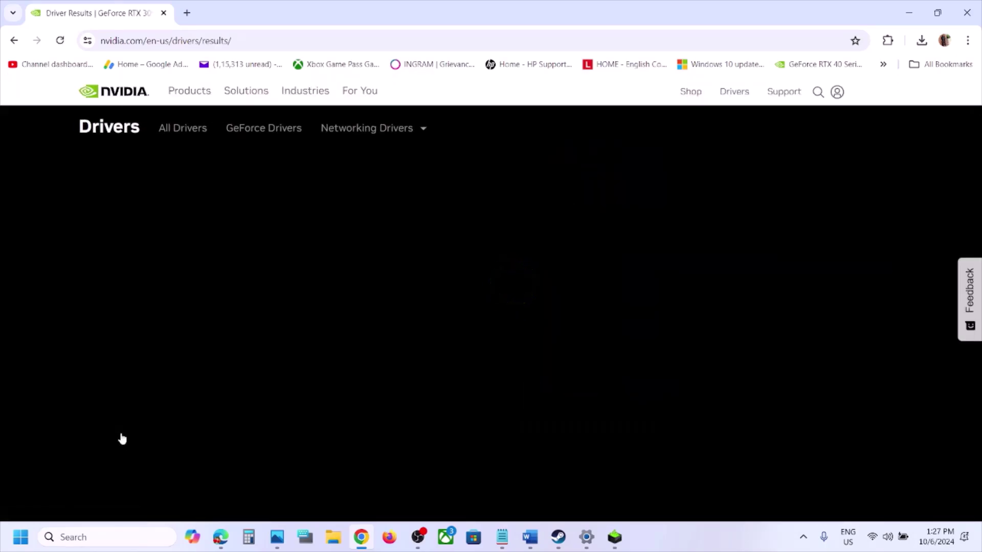
# Highlight the GeForce Game Ready Driver and its version 565.90 in the results, and open that driver's details page.
pyautogui.scroll(-1, 431, 372)
pyautogui.scroll(-3, 431, 373)
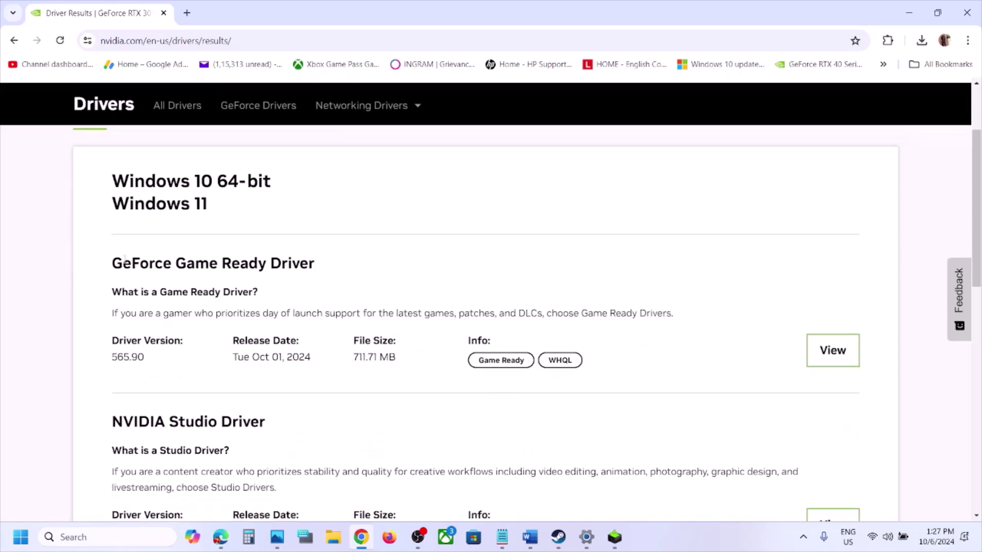
pyautogui.moveTo(116, 260); pyautogui.dragTo(318, 252)
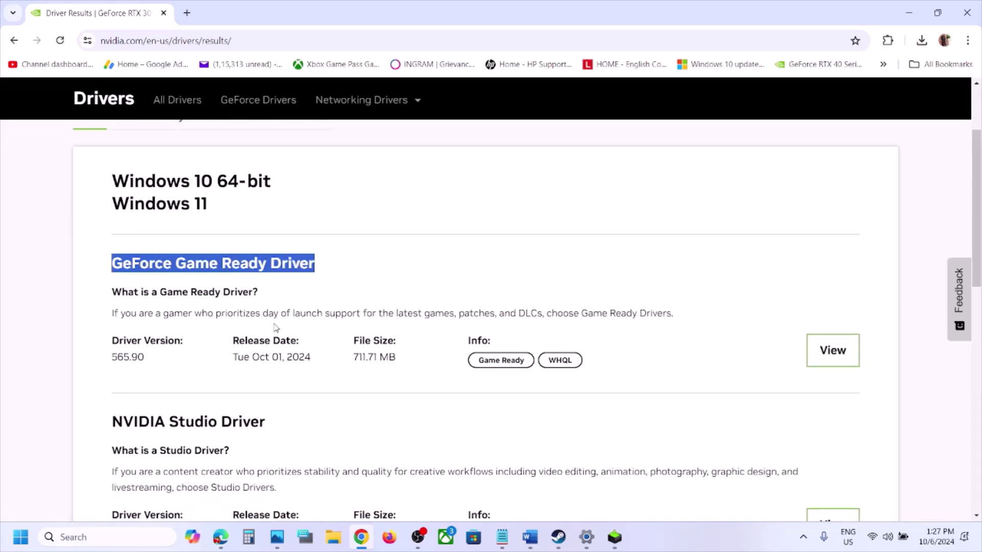
pyautogui.moveTo(112, 358); pyautogui.dragTo(145, 360)
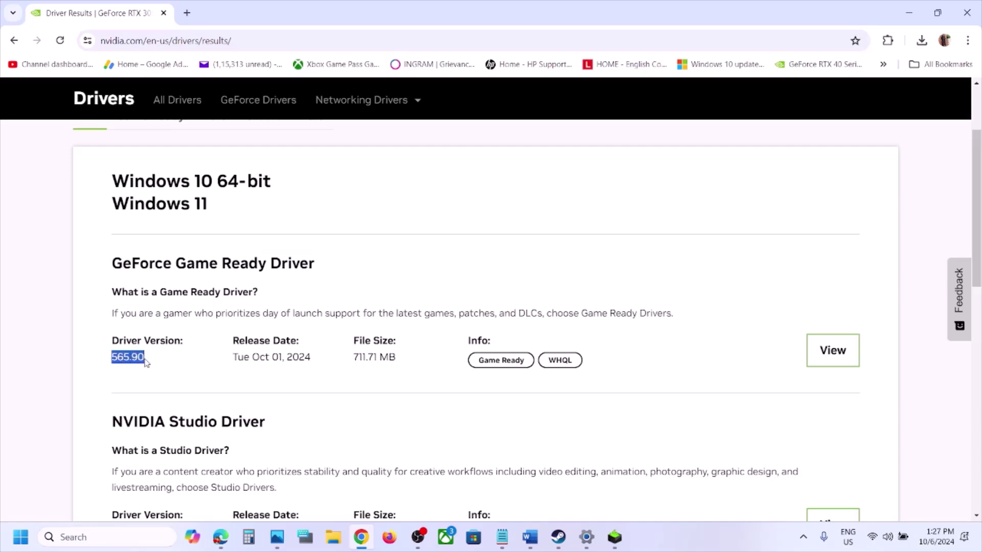
pyautogui.click(826, 351)
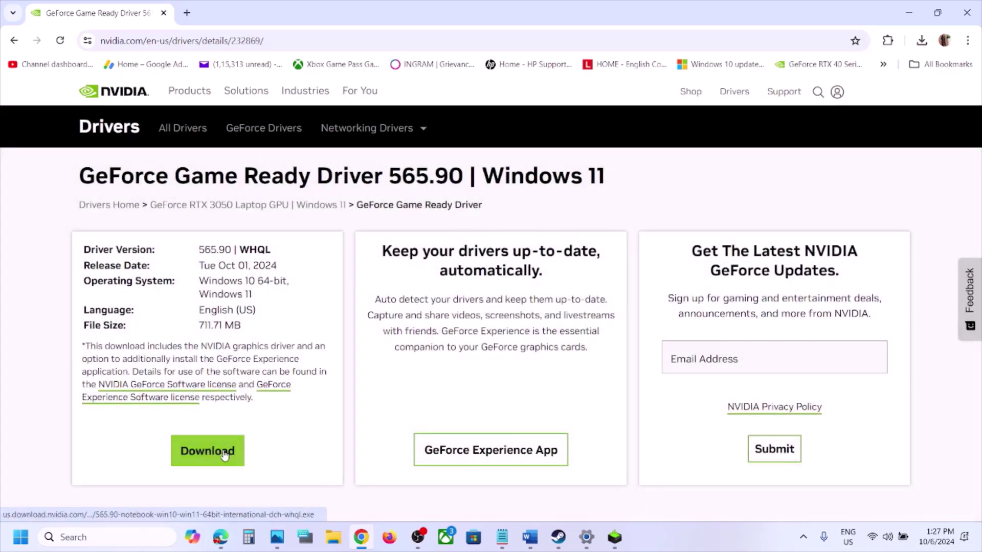
# Download the GeForce Game Ready Driver 565.90 installer and check its progress in the recent download history.
pyautogui.click(224, 453)
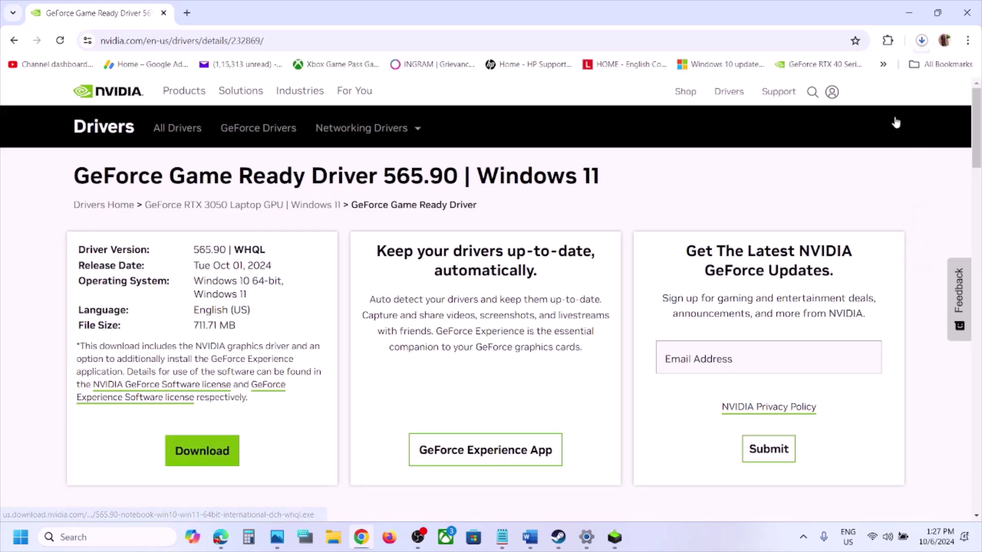
pyautogui.click(921, 44)
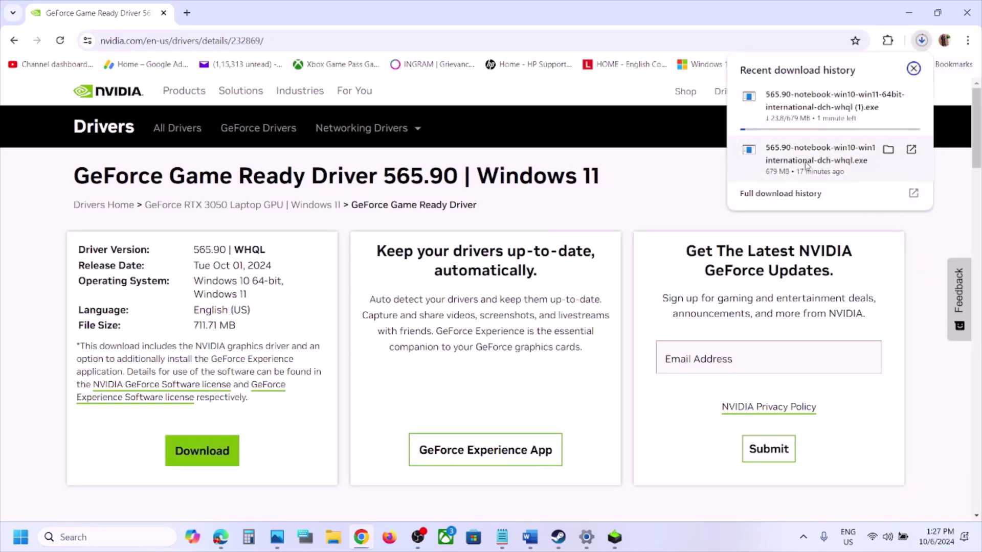
pyautogui.click(666, 218)
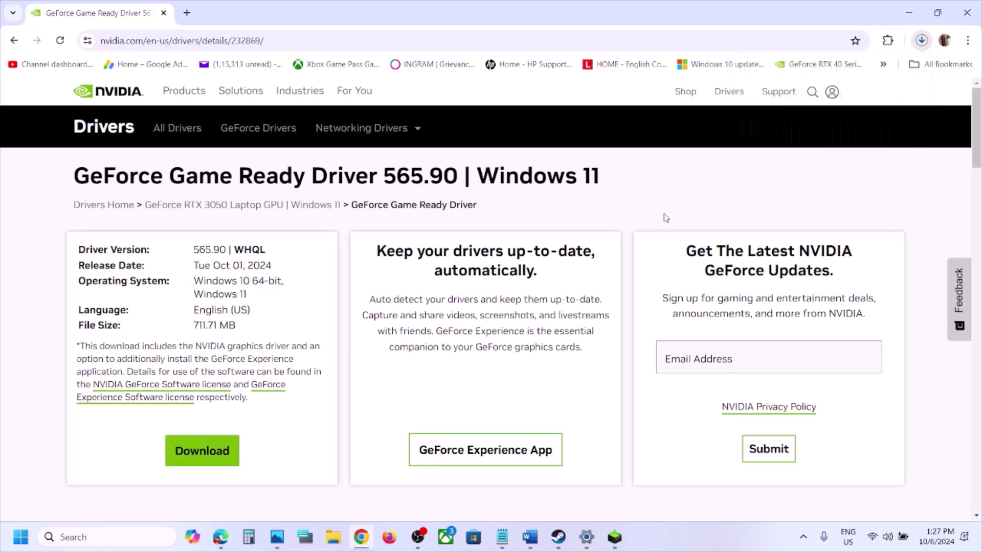
# Start installing NVIDIA Graphics Driver 565.90 with GeForce Experience, using the Custom (Advanced) option with a clean installation.
pyautogui.click(614, 537)
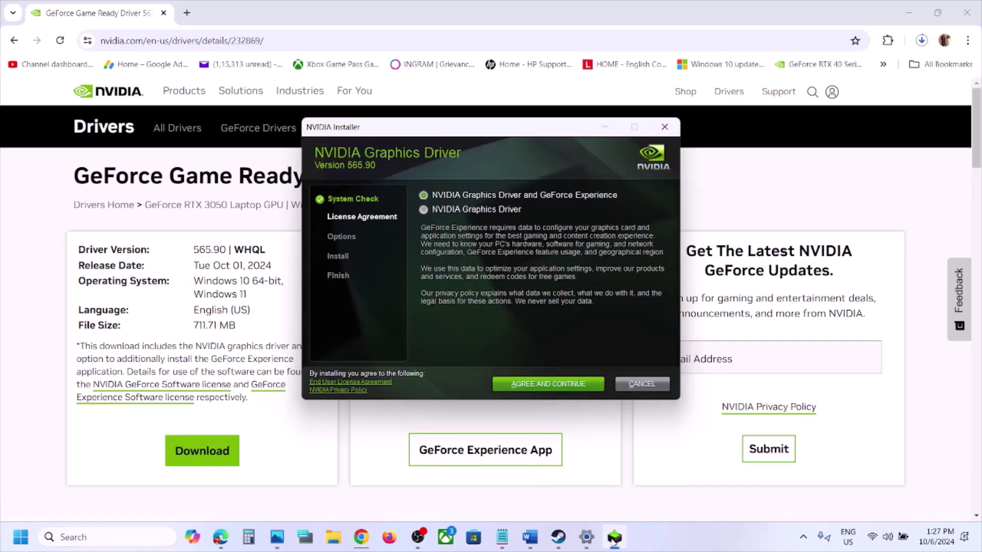
pyautogui.click(534, 392)
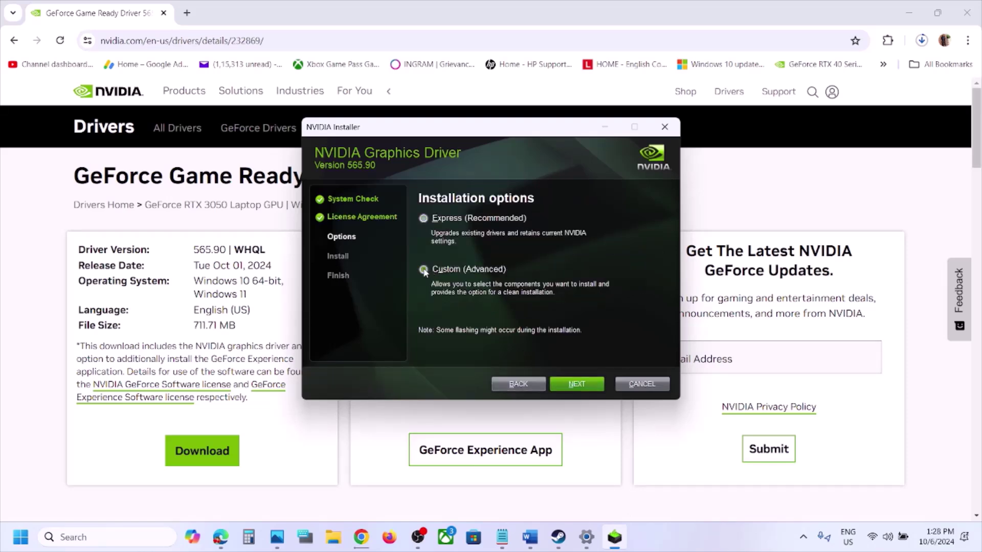
pyautogui.click(570, 385)
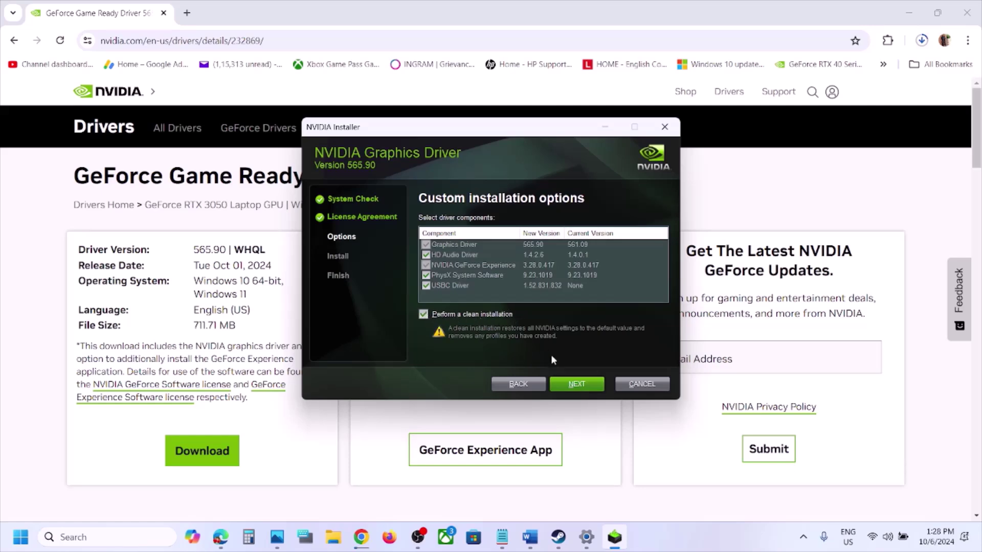
pyautogui.click(585, 387)
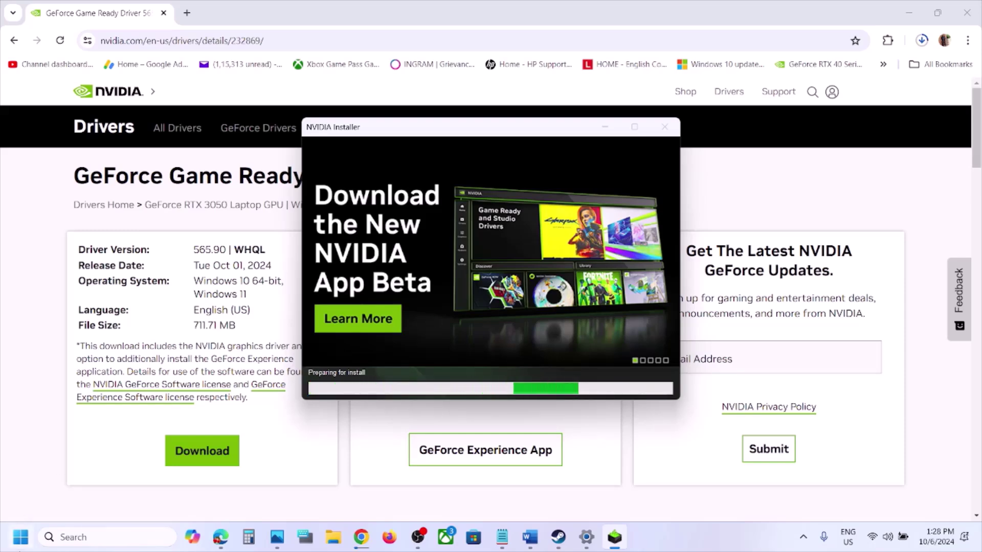
# Bring up the Windows power options to look at Restart, and close them without restarting.
pyautogui.press('super')
pyautogui.click(372, 493)
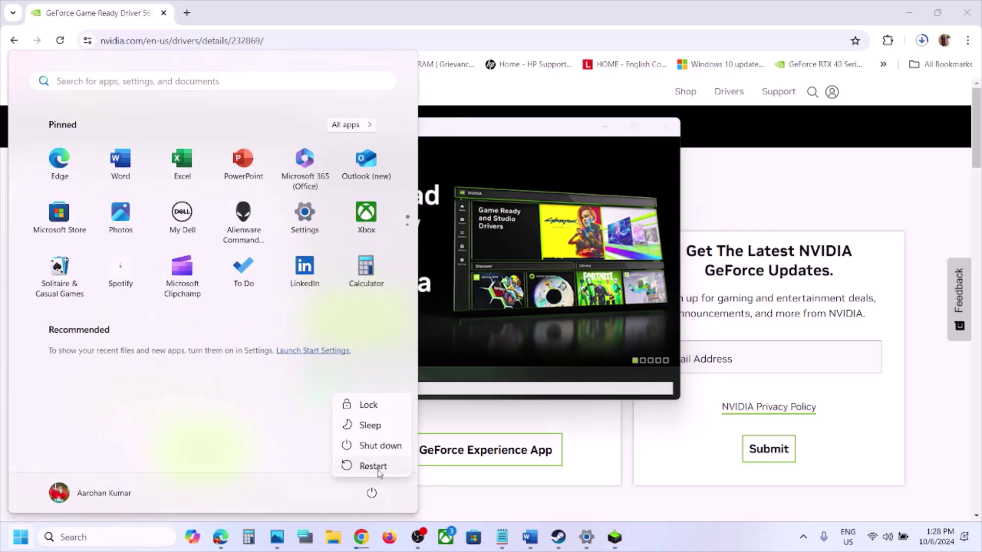
pyautogui.press('Escape')
pyautogui.click(592, 326)
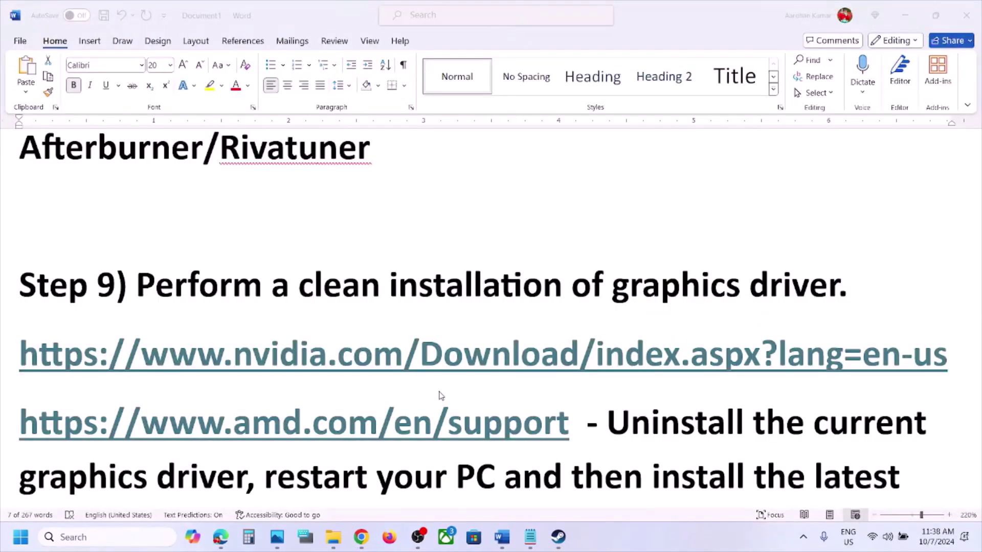
# In the Word document's Step 9, highlight the AMD instructions on uninstalling the current driver, restarting, installing the latest driver, and restarting again.
pyautogui.scroll(-3, 441, 395)
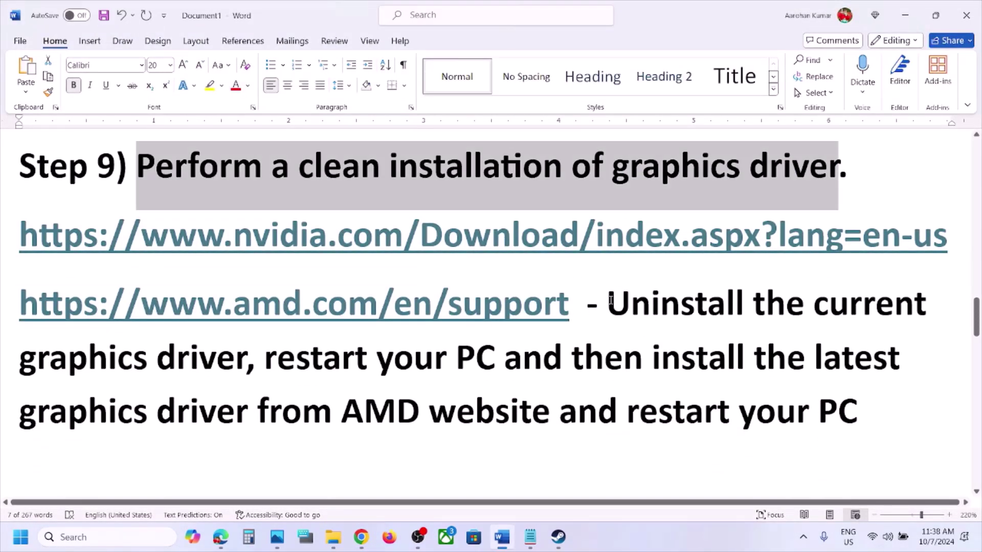
pyautogui.moveTo(607, 305); pyautogui.dragTo(392, 358)
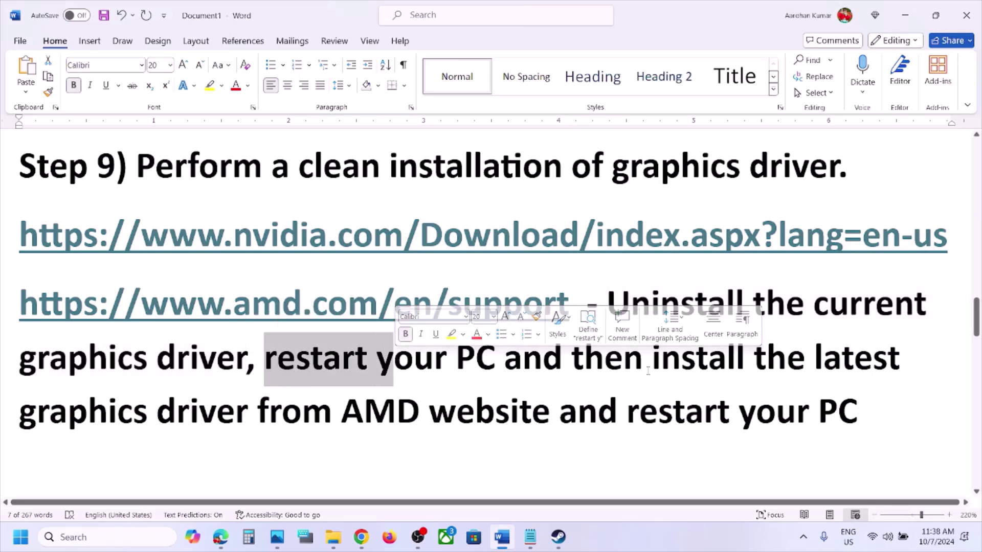
pyautogui.moveTo(646, 358); pyautogui.dragTo(248, 412)
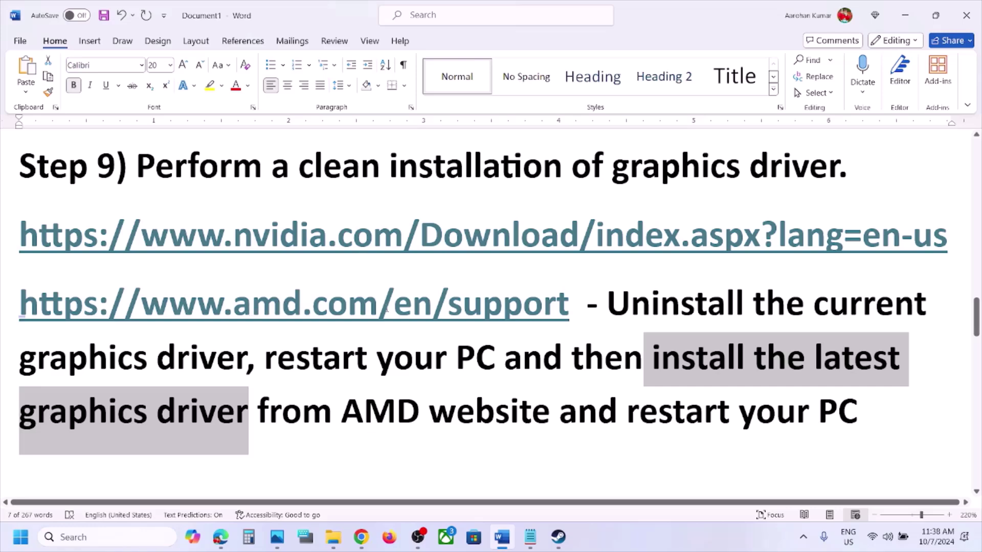
pyautogui.moveTo(629, 412); pyautogui.dragTo(869, 412)
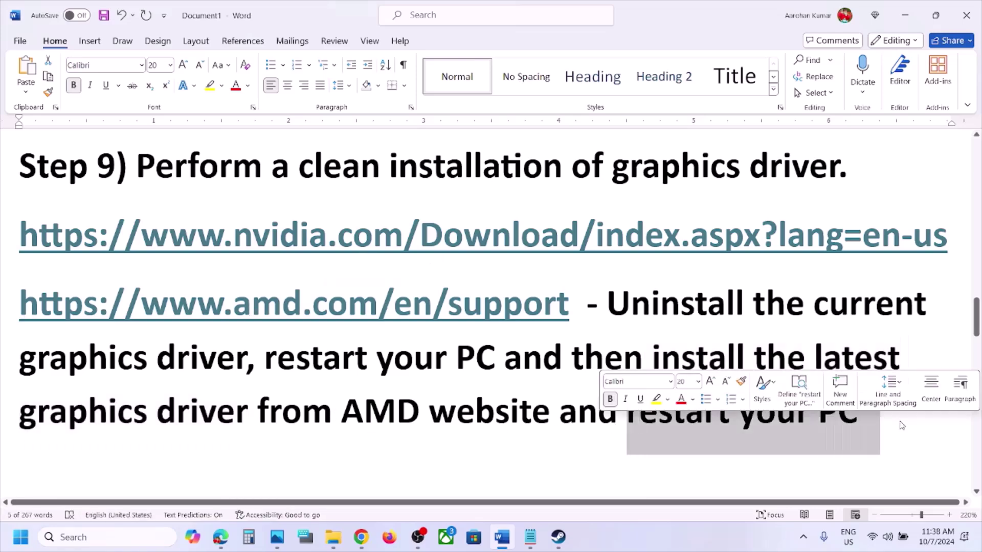
# Copy the word "graphics" from Step 10, search Windows for it, and open Graphics settings.
pyautogui.scroll(-5, 453, 406)
pyautogui.scroll(2, 453, 407)
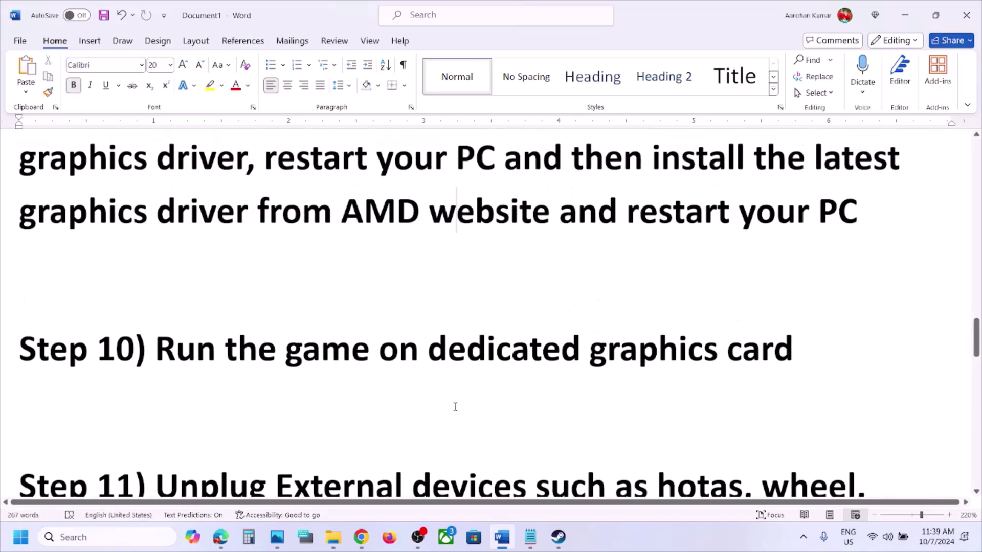
pyautogui.click(623, 357)
pyautogui.doubleClick(639, 356)
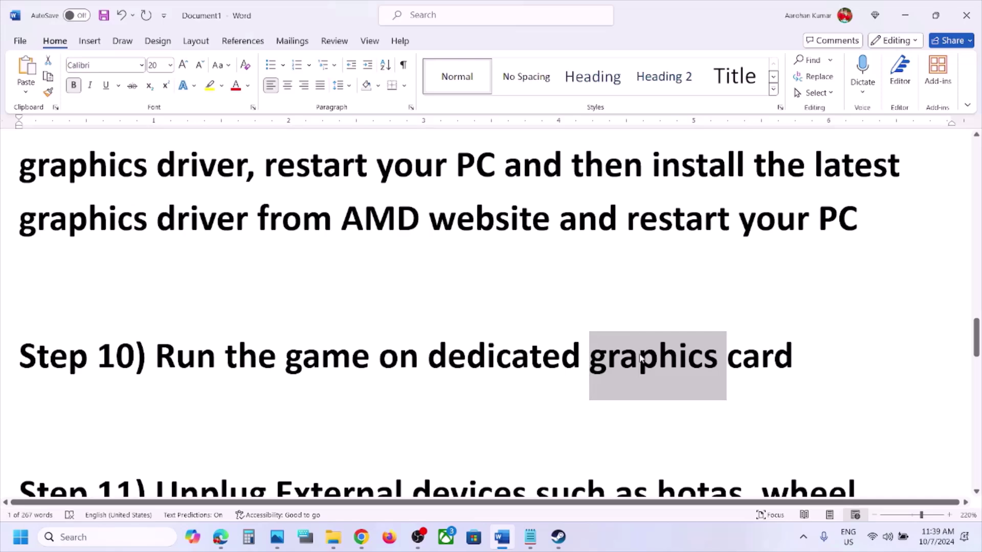
pyautogui.hotkey('ctrl', 'c')
pyautogui.click(76, 537)
pyautogui.hotkey('ctrl', 'v')
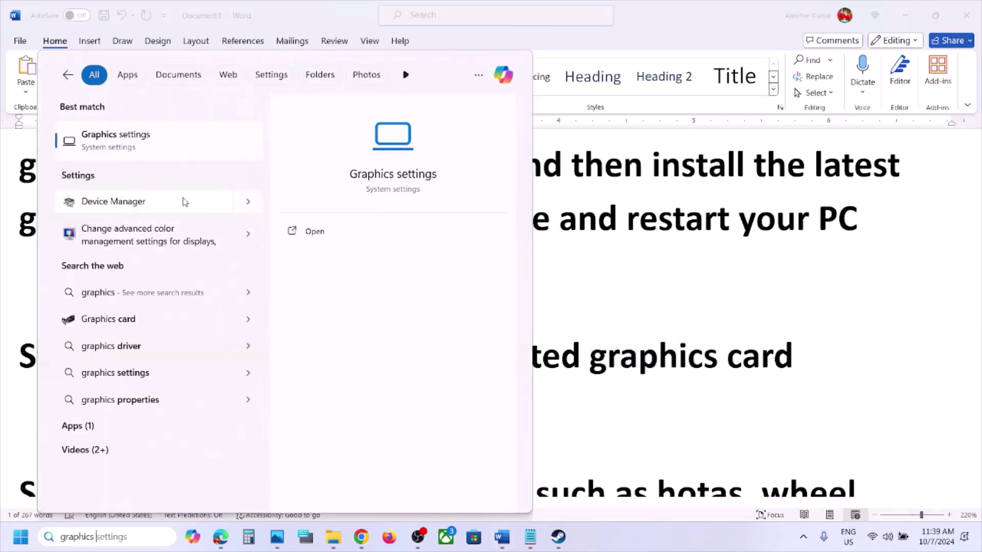
pyautogui.click(149, 158)
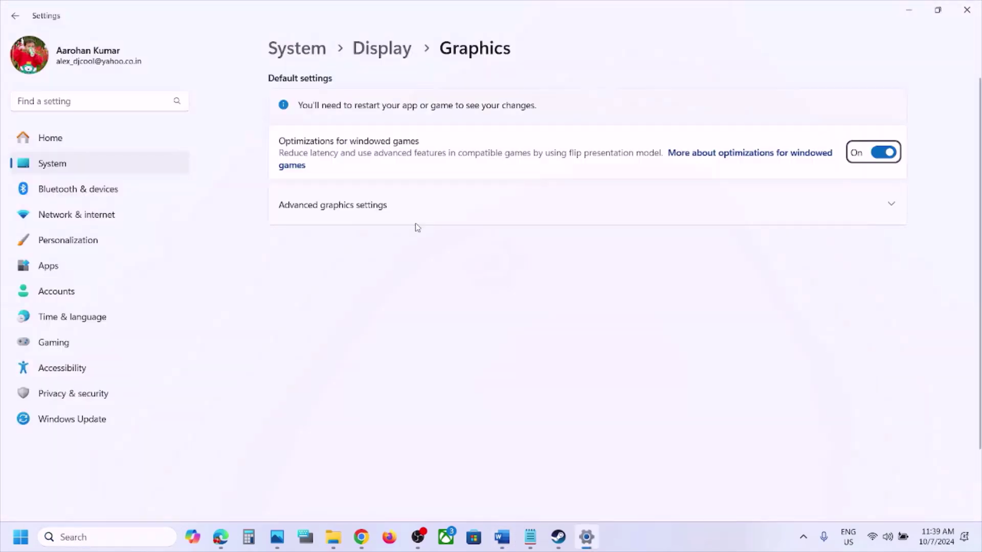
# Add the SHProto application from the SILENT HILL 2 folder as a desktop app in the custom graphics settings.
pyautogui.click(745, 350)
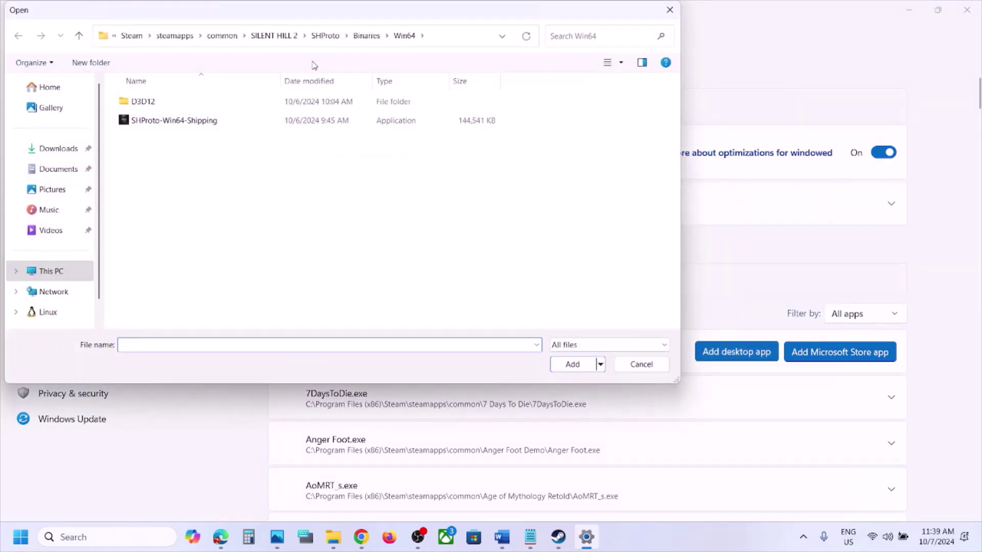
pyautogui.click(365, 36)
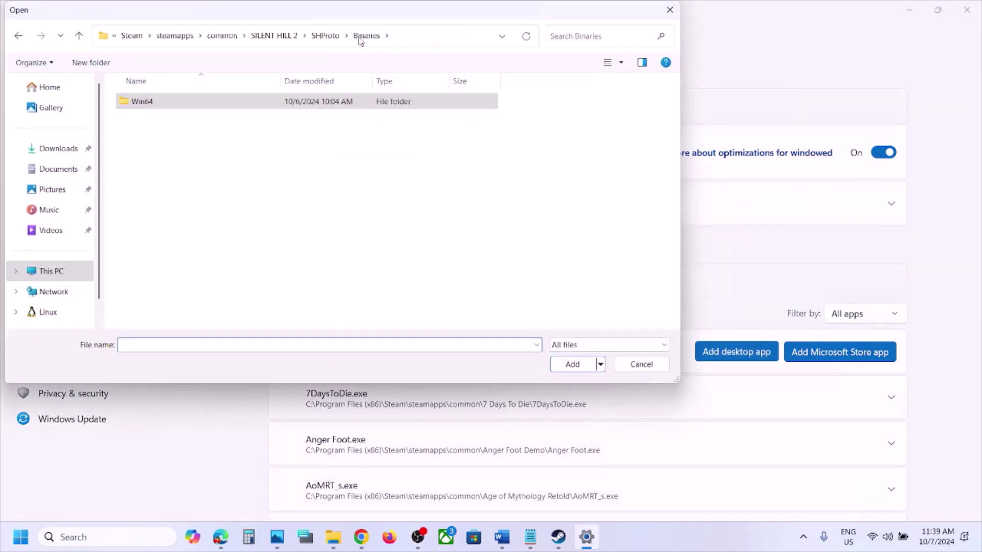
pyautogui.click(281, 37)
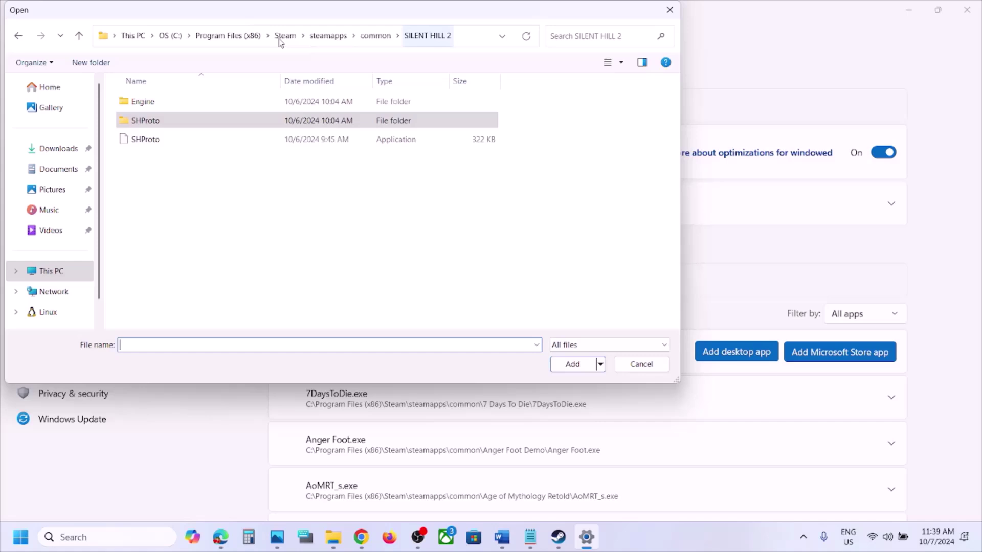
pyautogui.click(160, 146)
pyautogui.click(572, 365)
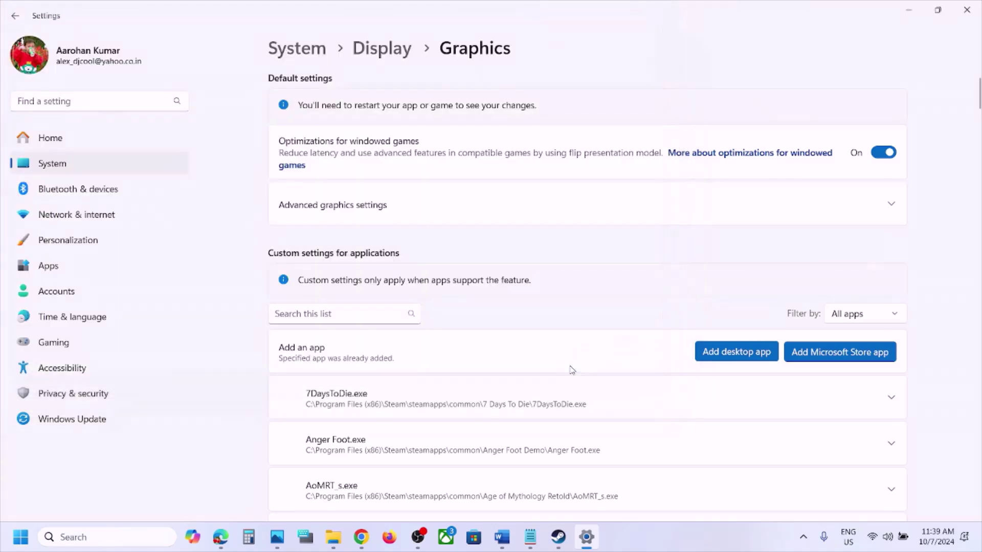
# Add SHProto-Win64-Shipping from SILENT HILL 2\SHProto\Binaries\Win64 as a desktop app.
pyautogui.click(722, 352)
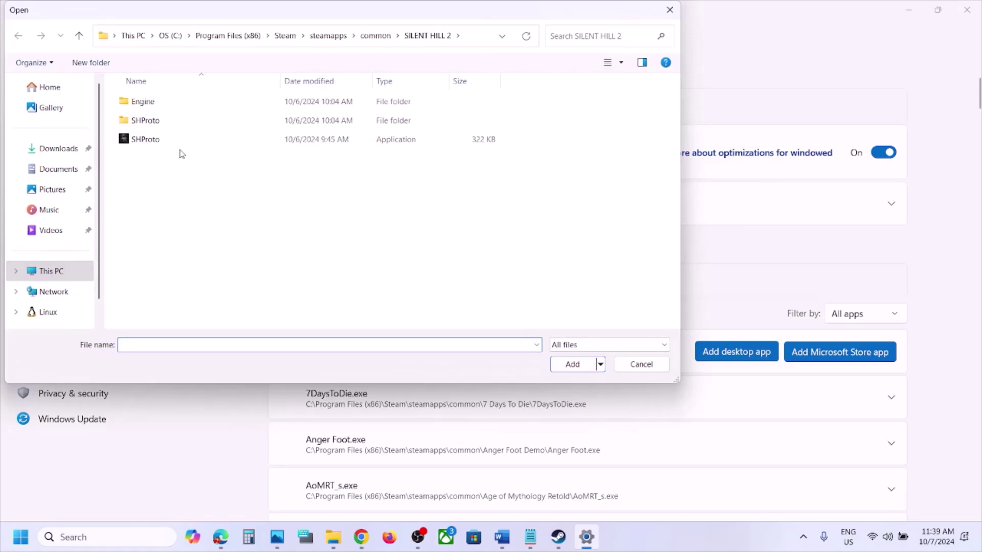
pyautogui.doubleClick(151, 123)
pyautogui.doubleClick(145, 102)
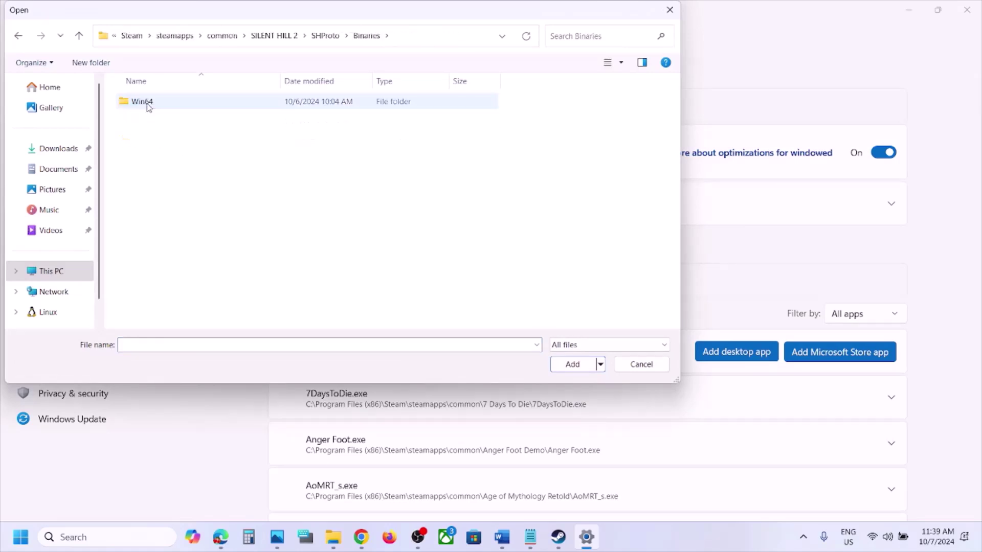
pyautogui.doubleClick(146, 102)
pyautogui.click(163, 123)
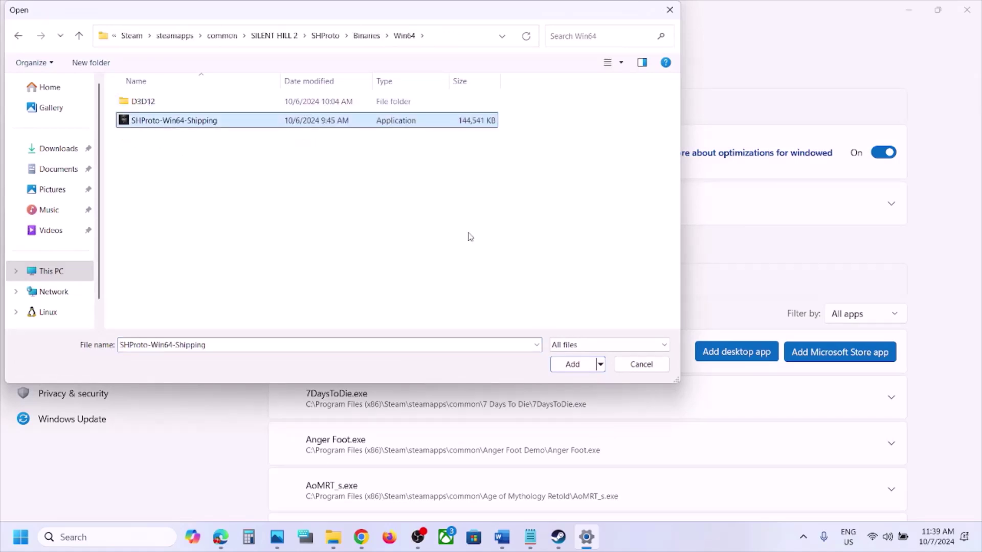
pyautogui.click(572, 364)
# Try to search the custom application list for "silent hill" and clear the search text.
pyautogui.click(317, 314)
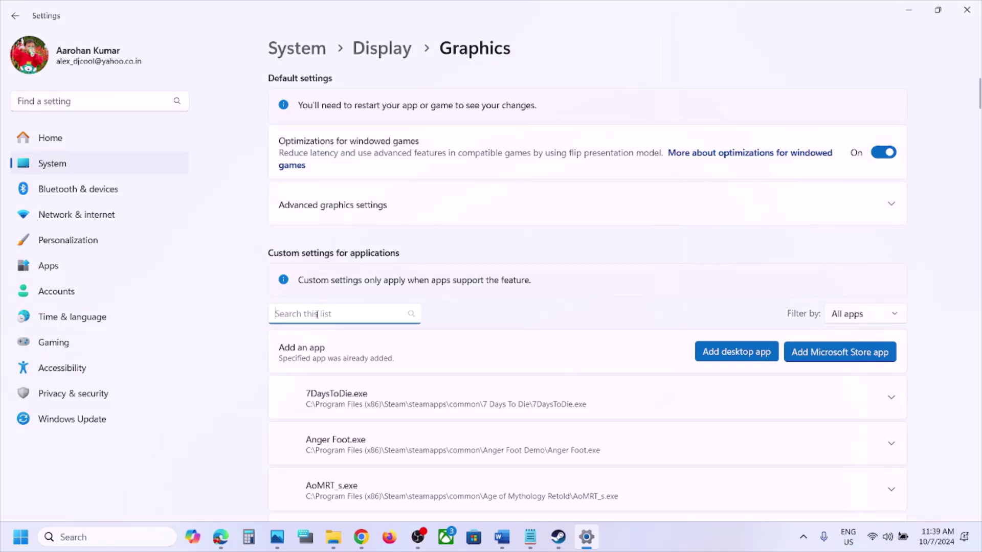
pyautogui.write('si')
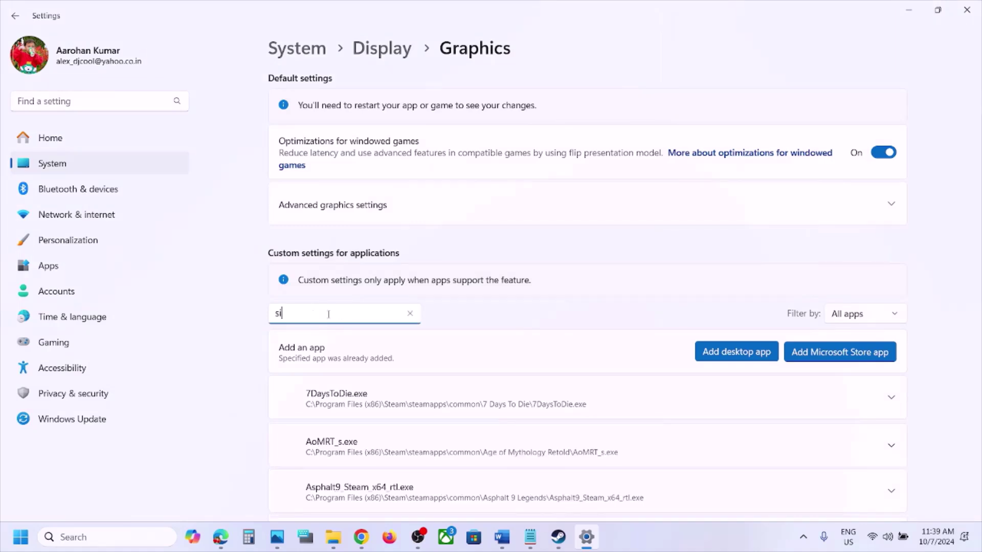
pyautogui.write('lent hi')
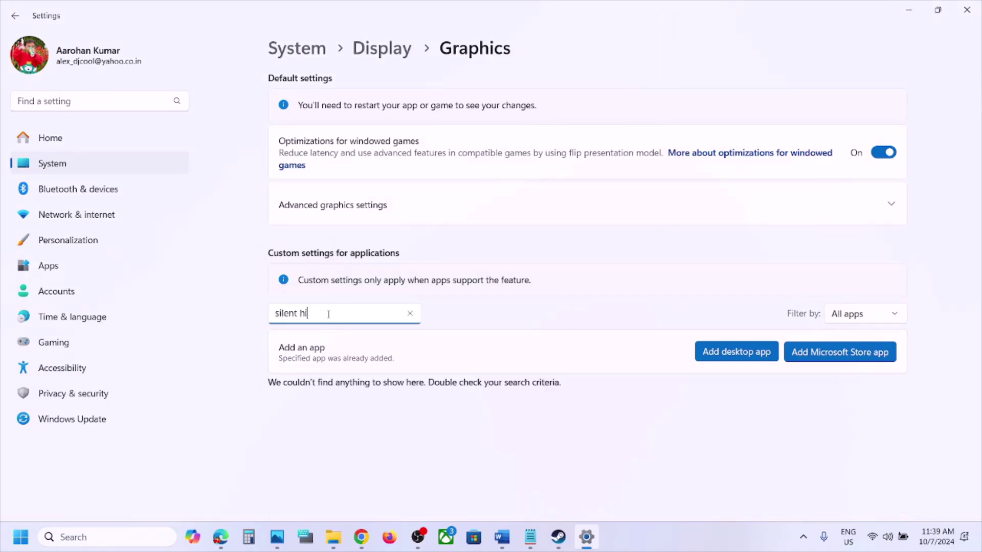
pyautogui.write('l')
pyautogui.press('BackSpace')
pyautogui.press('BackSpace')
pyautogui.press('BackSpace')
pyautogui.press('BackSpace')
pyautogui.press('BackSpace')
pyautogui.press('BackSpace')
pyautogui.press('BackSpace')
pyautogui.press('BackSpace')
pyautogui.press('BackSpace')
pyautogui.press('BackSpace')
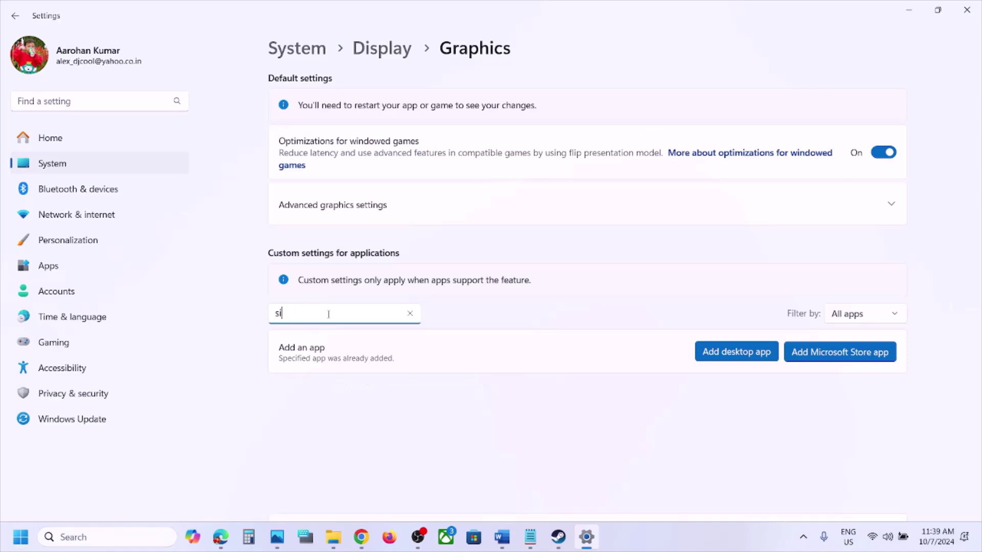
# Search the custom application list for "silent" and bring the matching SilentHill entries into view.
pyautogui.write('sile')
pyautogui.scroll(-3, 329, 317)
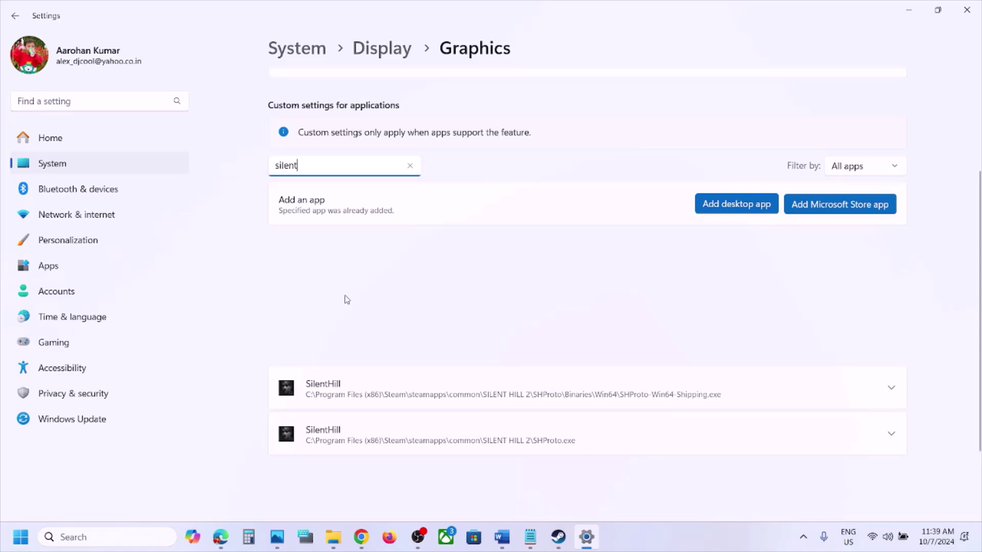
pyautogui.scroll(-2, 499, 417)
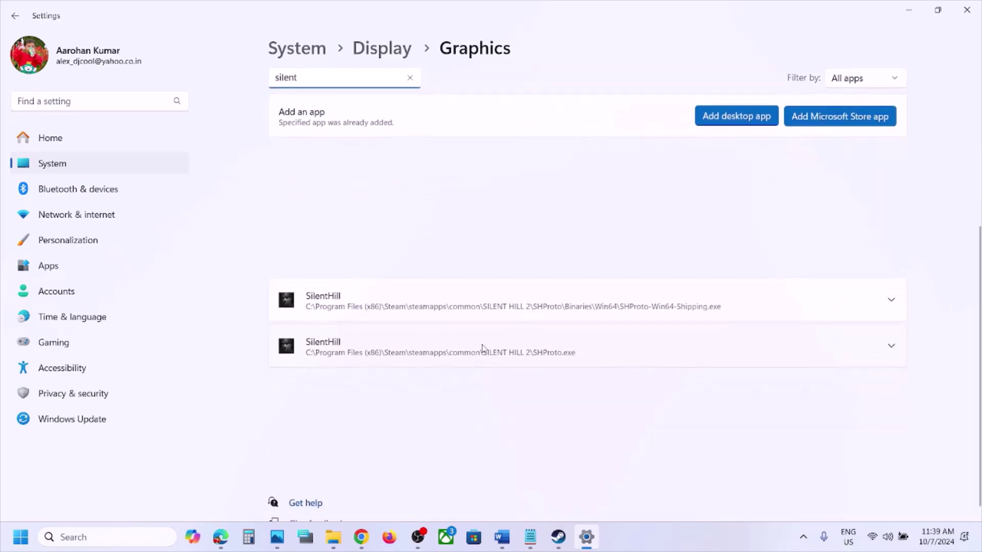
# Set the GPU preference of the SHProto-Win64-Shipping.exe entry to High Performance (NVIDIA GeForce RTX 3050 Laptop GPU).
pyautogui.click(891, 302)
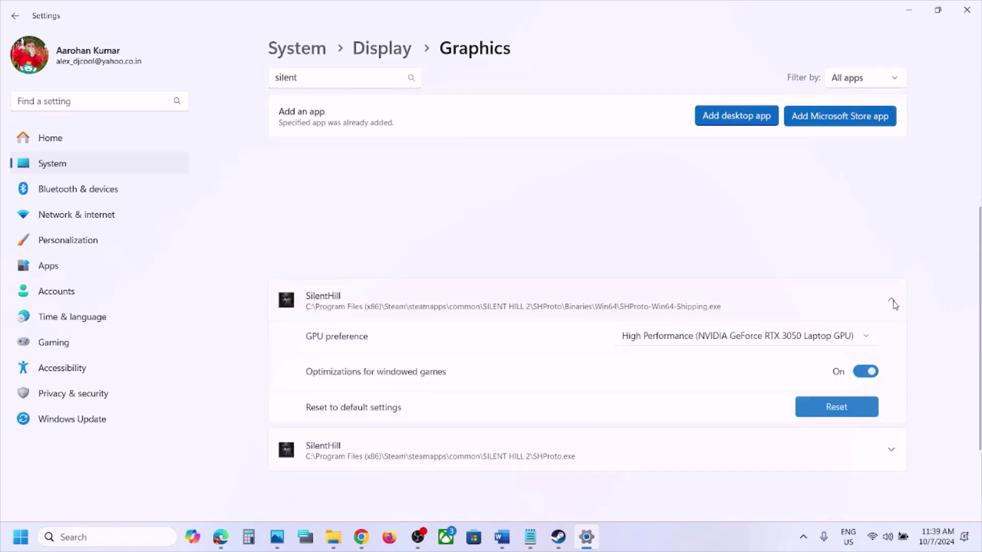
pyautogui.click(841, 338)
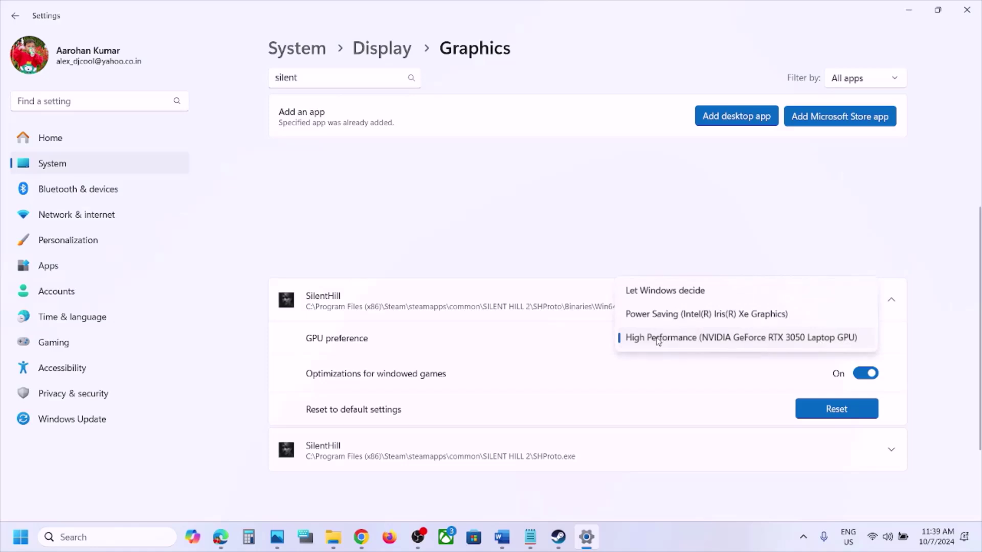
pyautogui.click(753, 339)
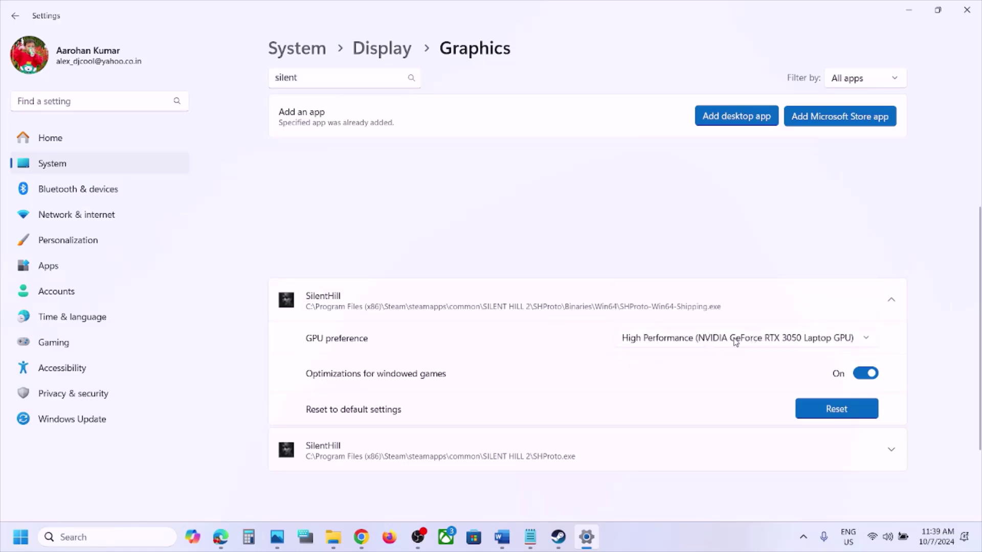
pyautogui.click(735, 342)
pyautogui.click(751, 339)
# Set the GPU preference of the SHProto.exe entry to High Performance (NVIDIA GeForce RTX 3050 Laptop GPU).
pyautogui.scroll(-2, 733, 355)
pyautogui.click(890, 349)
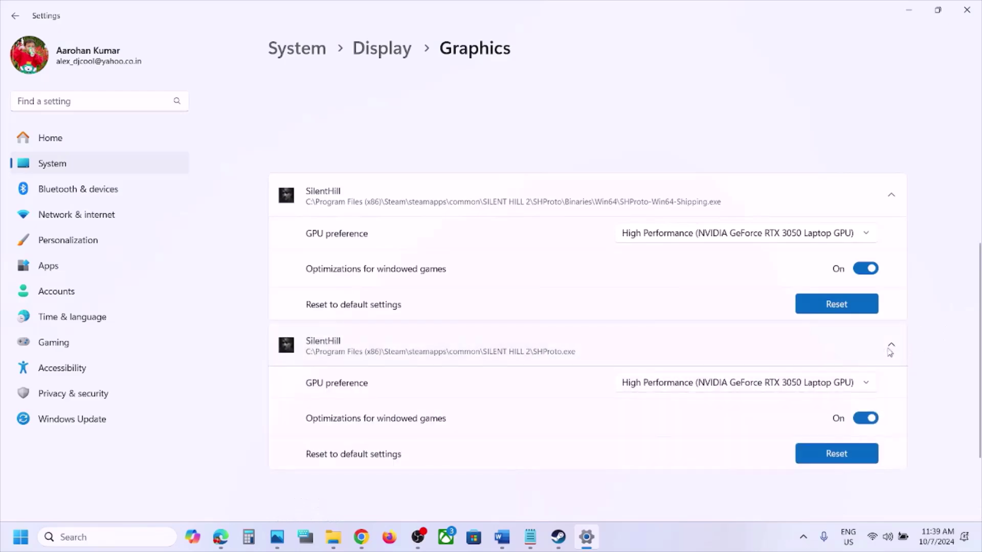
pyautogui.click(711, 383)
pyautogui.click(706, 383)
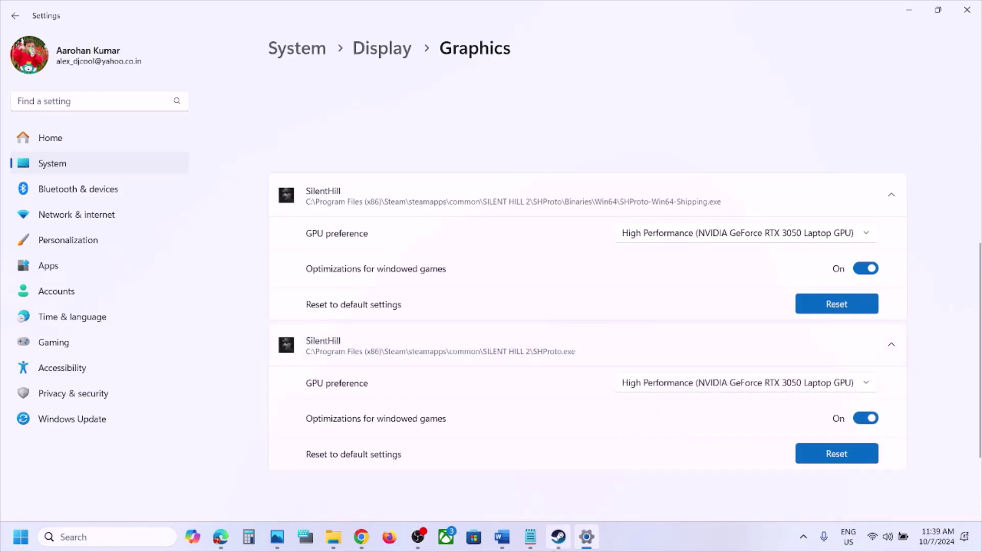
# Switch briefly to SILENT HILL 2 in Steam, and back in Word highlight Step 11 from "Unplug External devices" to "USB adapter connected to PC".
pyautogui.click(559, 537)
pyautogui.click(502, 538)
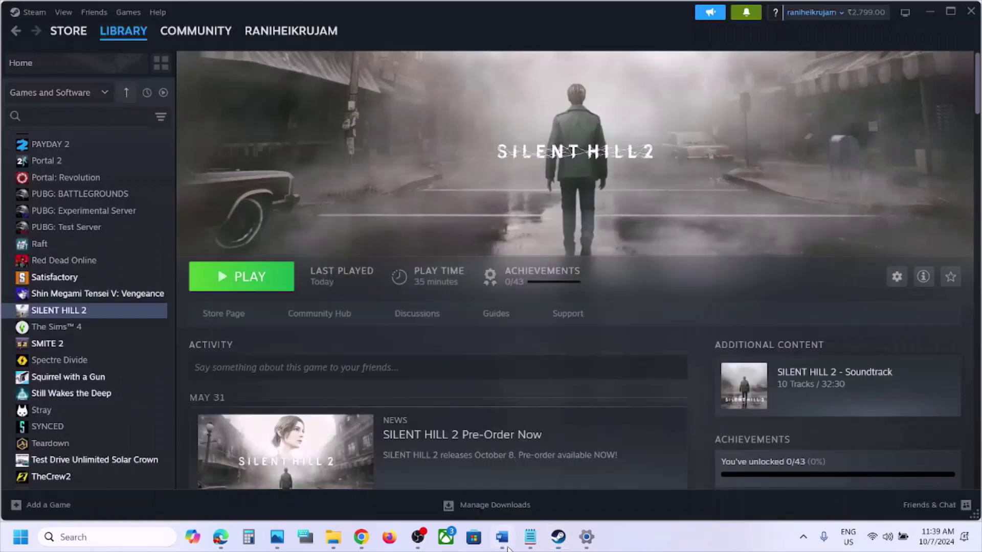
pyautogui.click(502, 538)
pyautogui.scroll(-5, 448, 331)
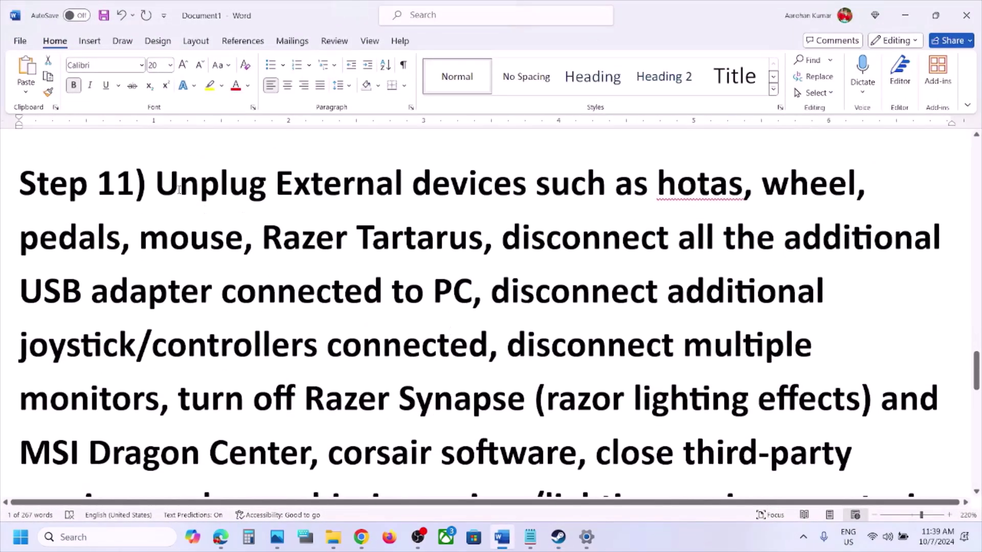
pyautogui.moveTo(165, 183); pyautogui.dragTo(467, 287)
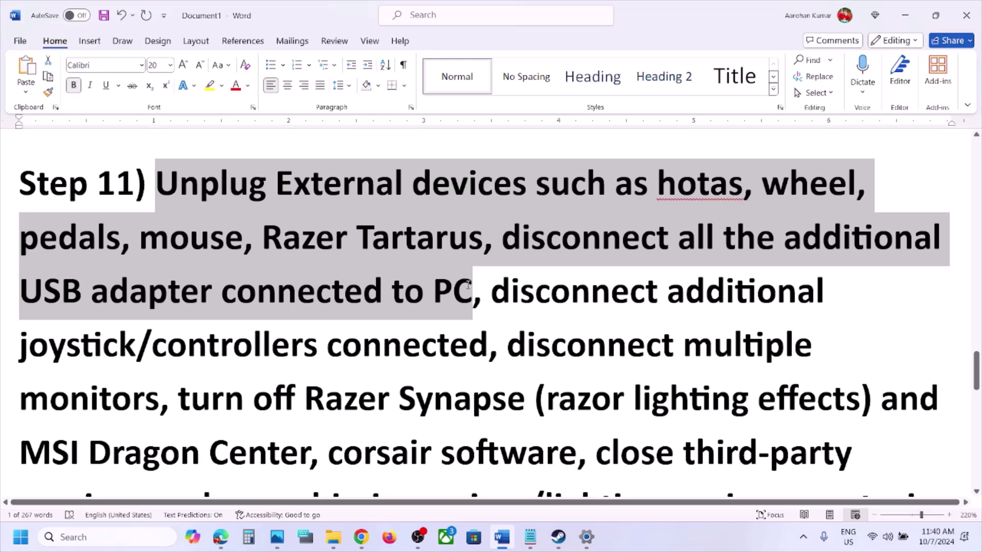
# Highlight the remaining Step 11 advice in turn, from "disconnect additional joystick/controllers connected" to "remove the undervolt".
pyautogui.moveTo(468, 285); pyautogui.dragTo(437, 344)
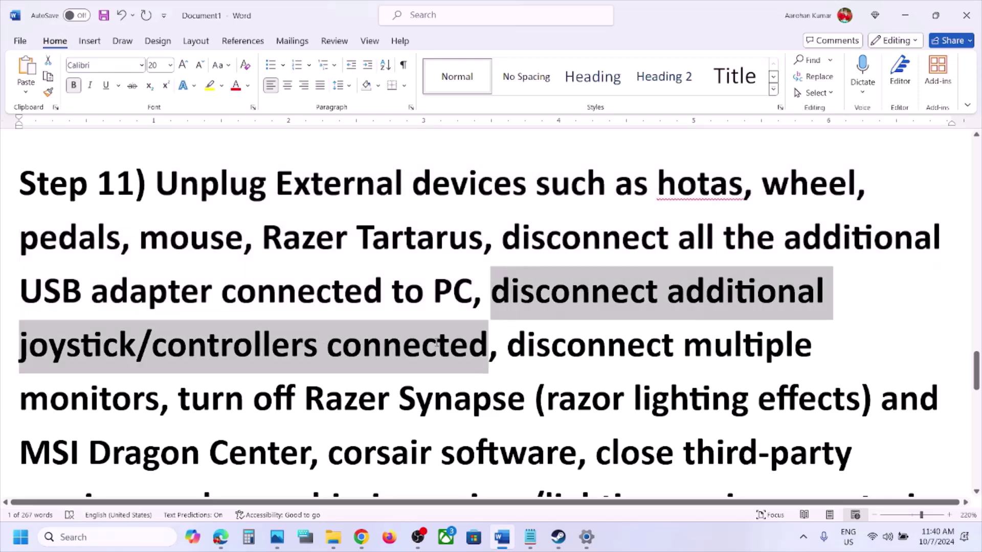
pyautogui.scroll(-1, 438, 342)
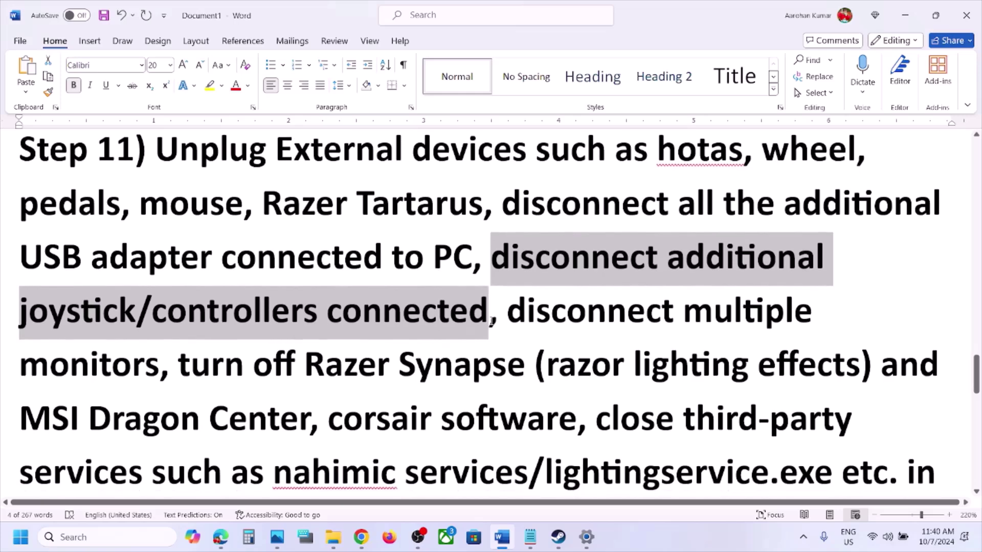
pyautogui.moveTo(527, 313); pyautogui.dragTo(174, 369)
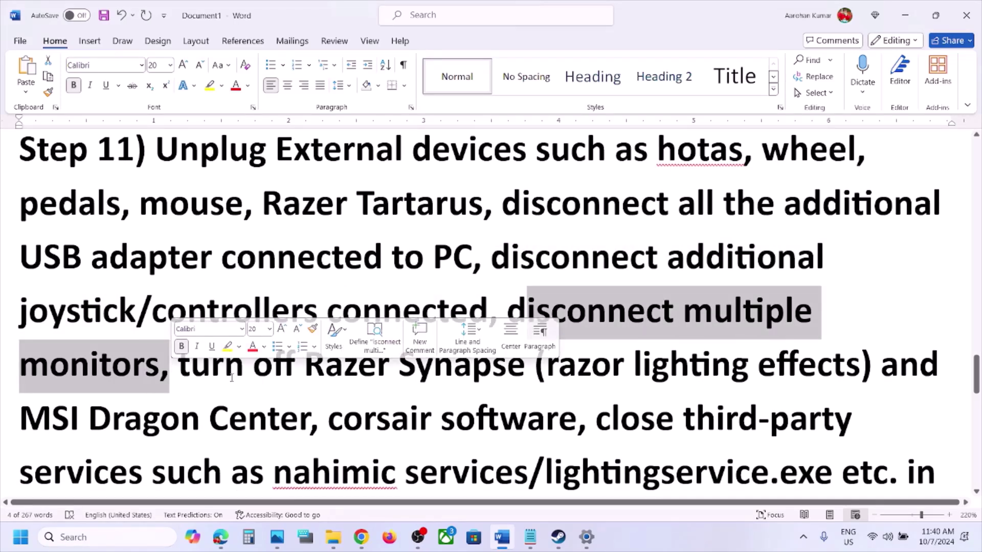
pyautogui.click(217, 379)
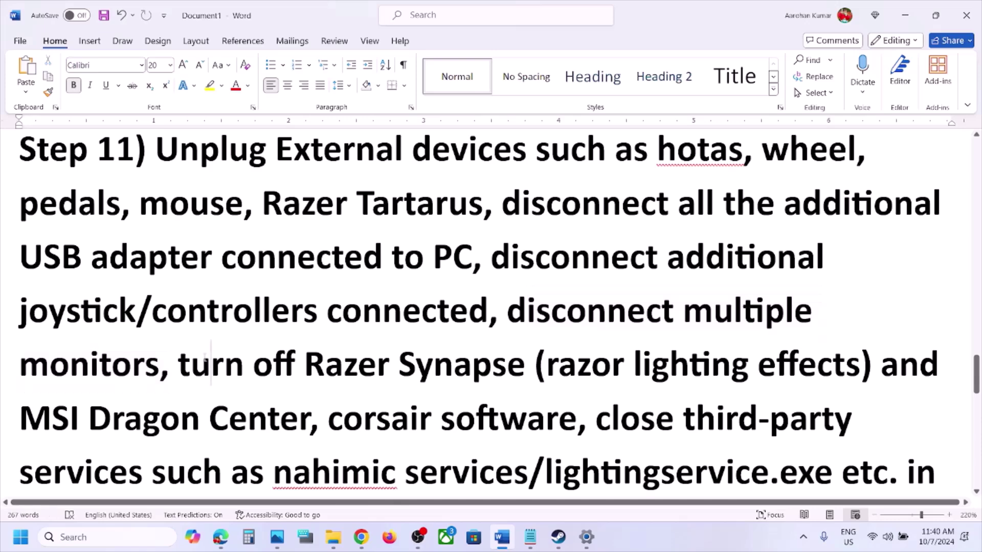
pyautogui.scroll(-2, 217, 379)
pyautogui.moveTo(179, 286); pyautogui.dragTo(834, 389)
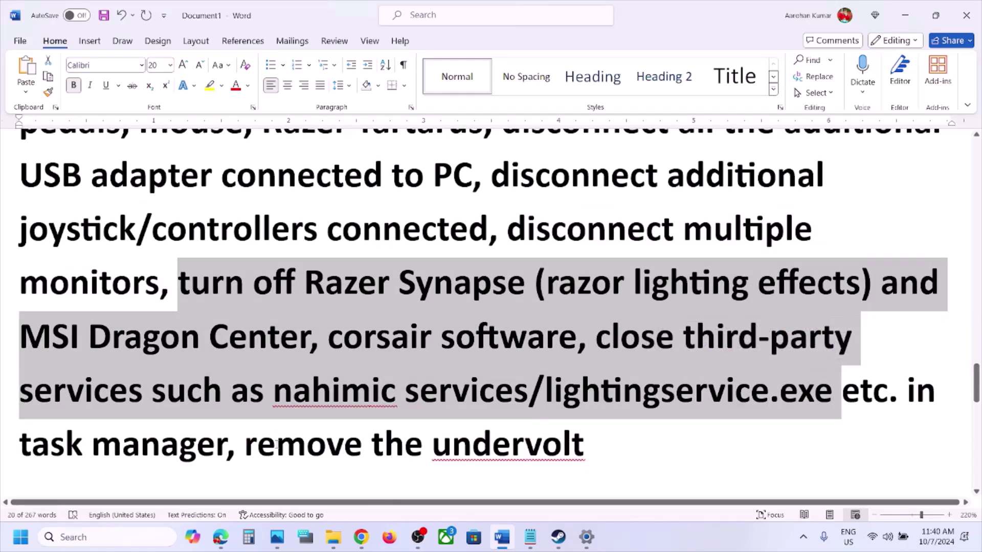
pyautogui.moveTo(276, 445); pyautogui.dragTo(606, 450)
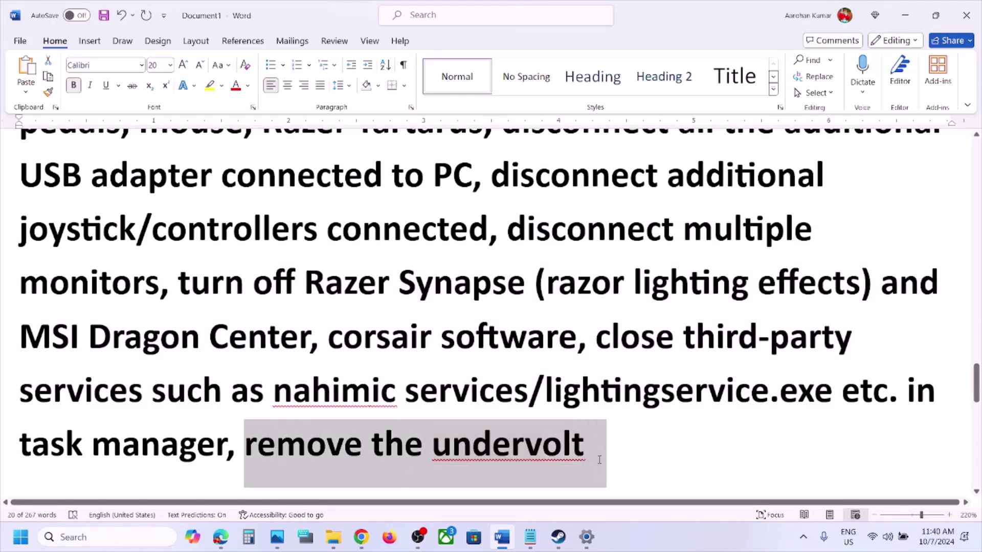
pyautogui.click(519, 307)
# Copy "View Advanced system settings" from the Step 12 notes and use it in Windows search to open System Properties.
pyautogui.scroll(-5, 519, 306)
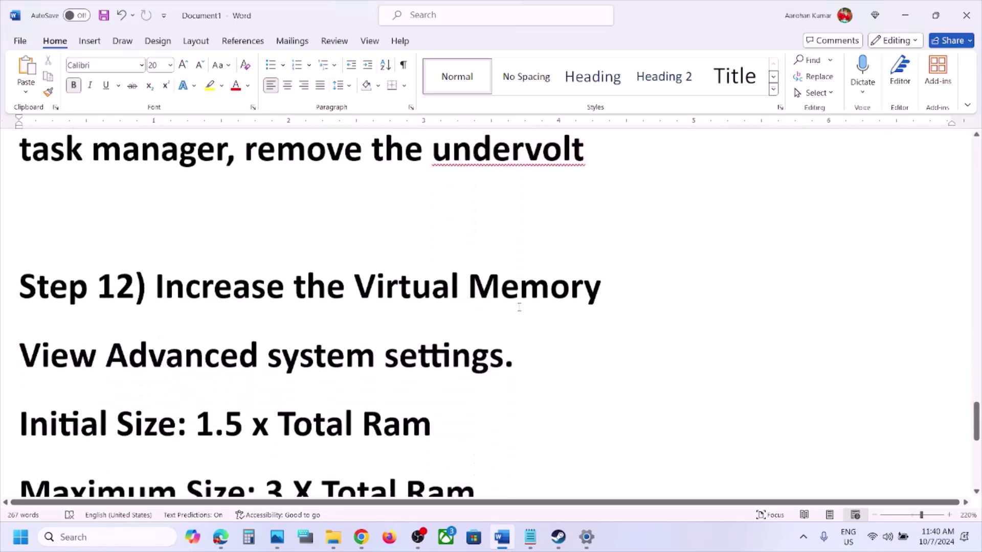
pyautogui.scroll(-2, 519, 306)
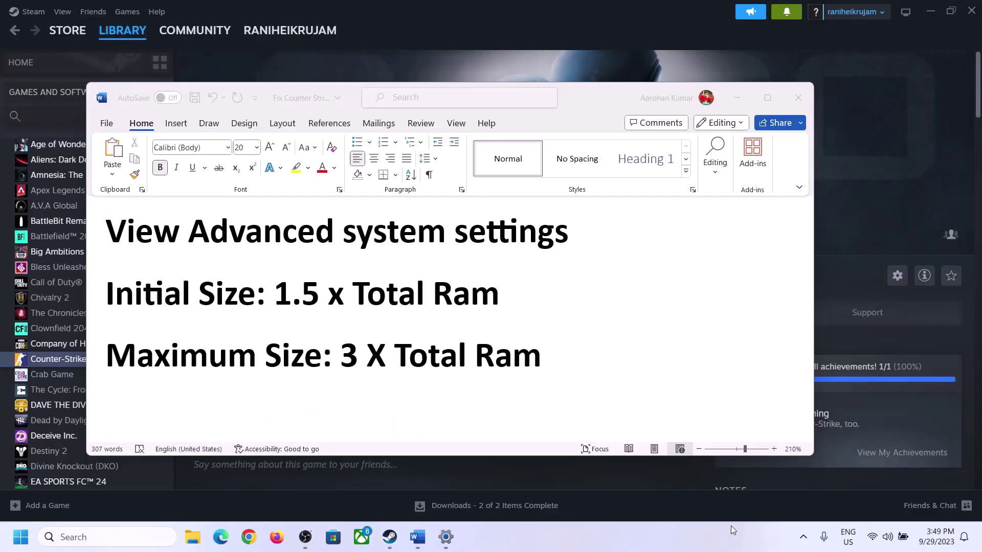
pyautogui.click(173, 235)
pyautogui.moveTo(118, 235); pyautogui.dragTo(535, 249)
pyautogui.hotkey('ctrl', 'c')
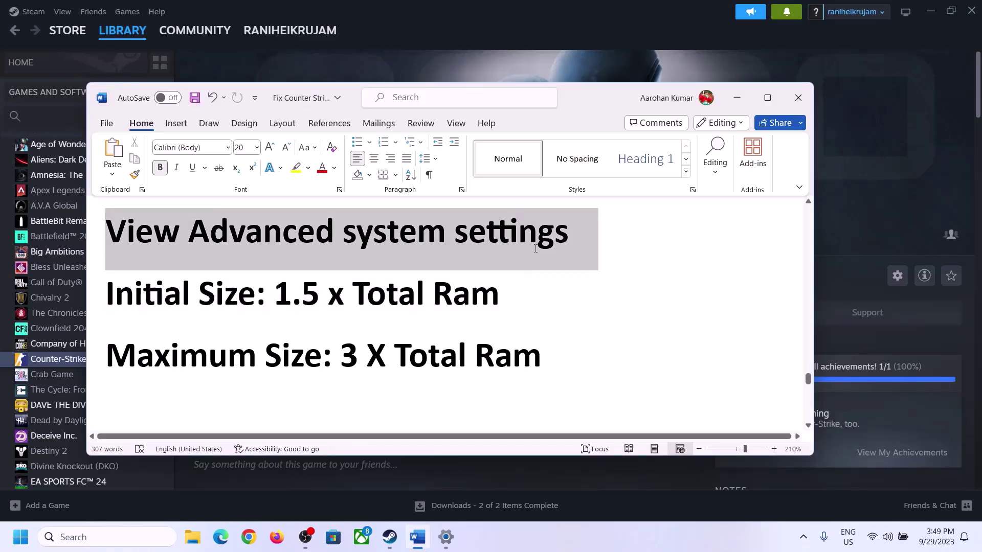
pyautogui.click(118, 537)
pyautogui.hotkey('ctrl', 'v')
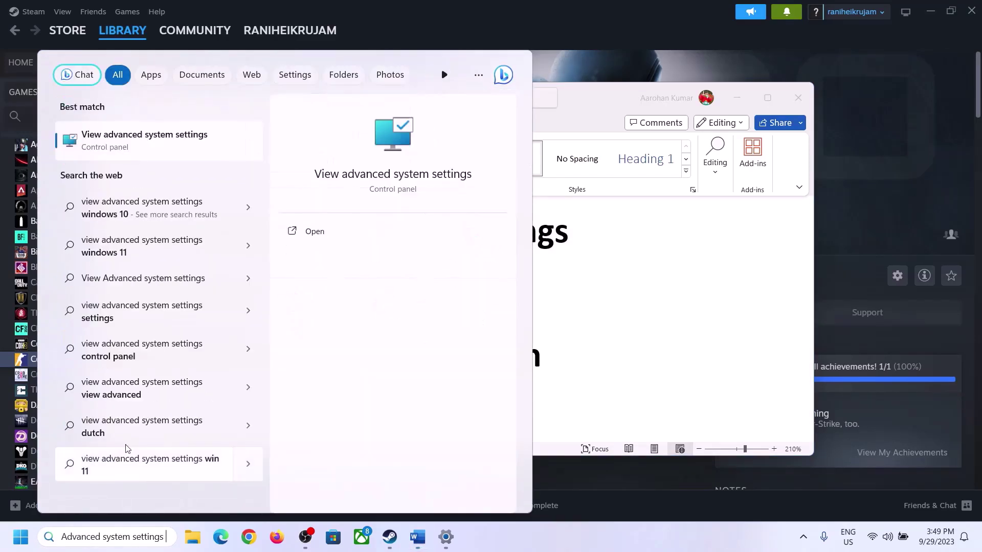
pyautogui.click(138, 149)
pyautogui.moveTo(201, 96); pyautogui.dragTo(439, 178)
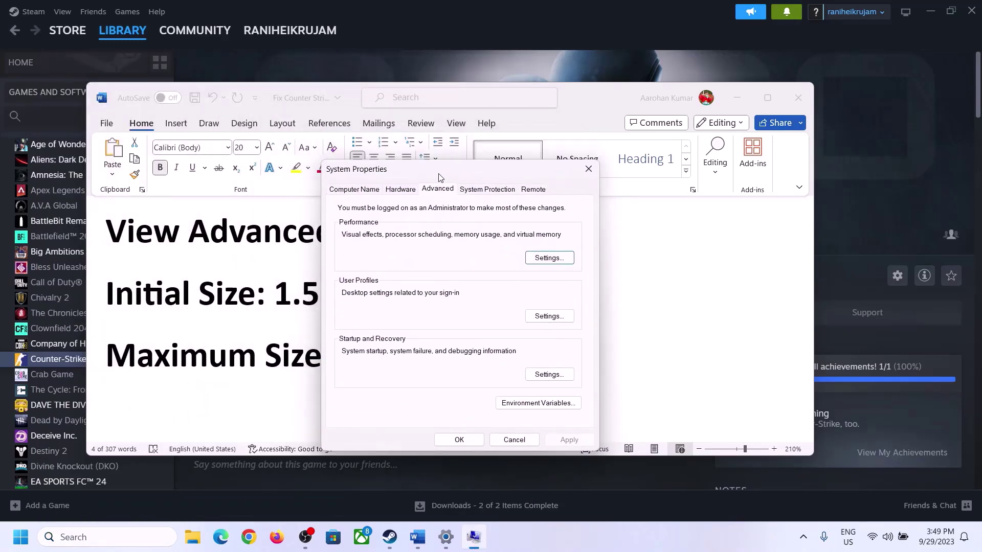
# Open the Virtual Memory dialog through the advanced performance options.
pyautogui.click(549, 259)
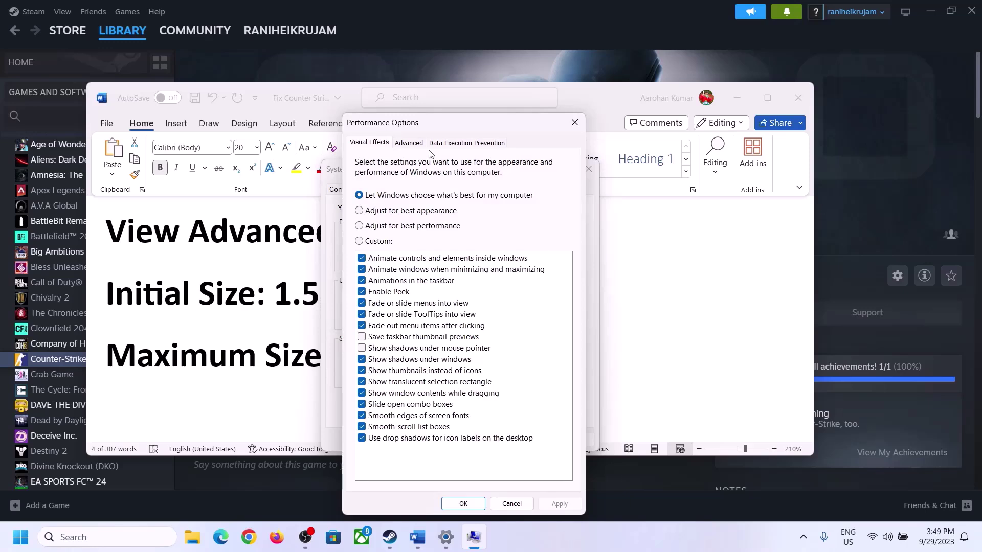
pyautogui.click(412, 144)
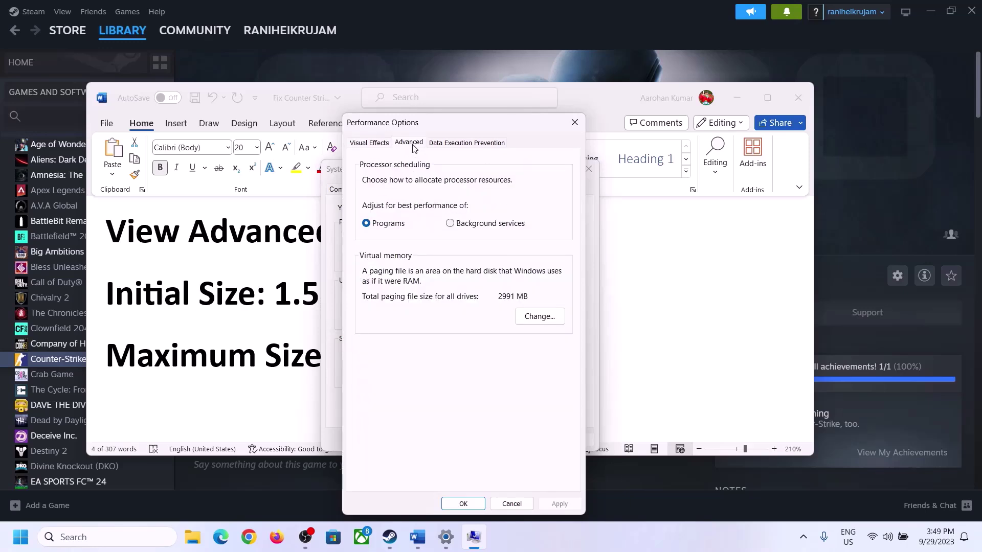
pyautogui.click(540, 317)
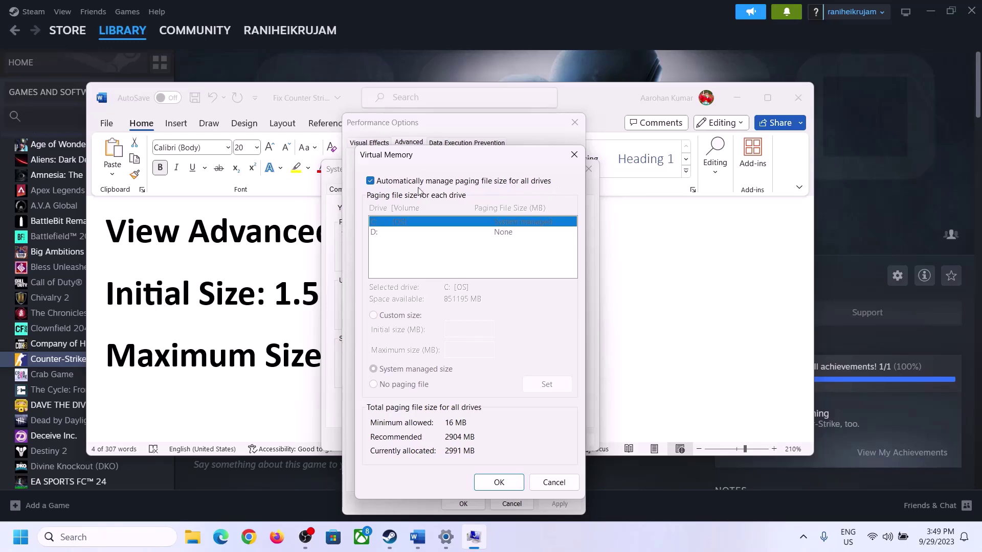
# Turn off automatic paging file management for all drives and choose a custom size for drive C:.
pyautogui.click(371, 181)
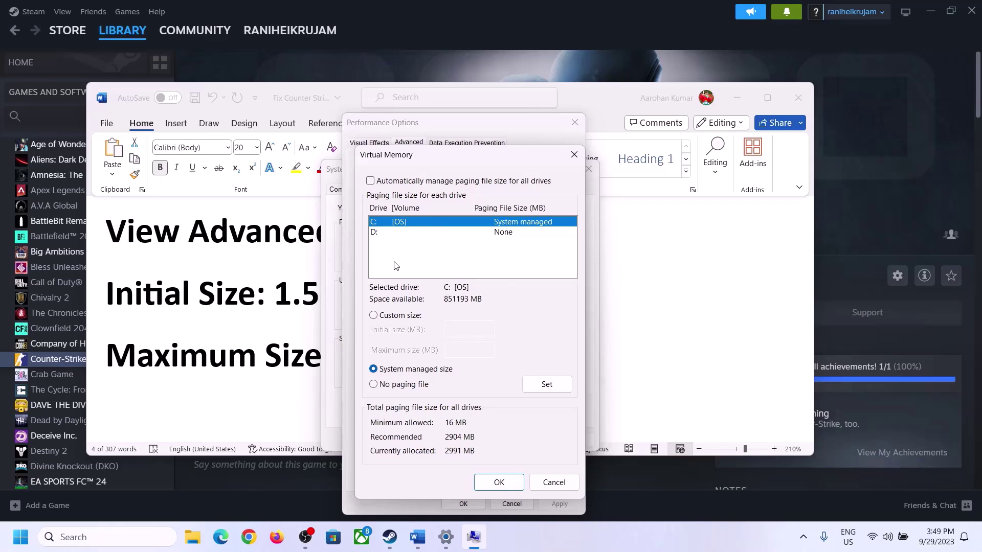
pyautogui.click(373, 316)
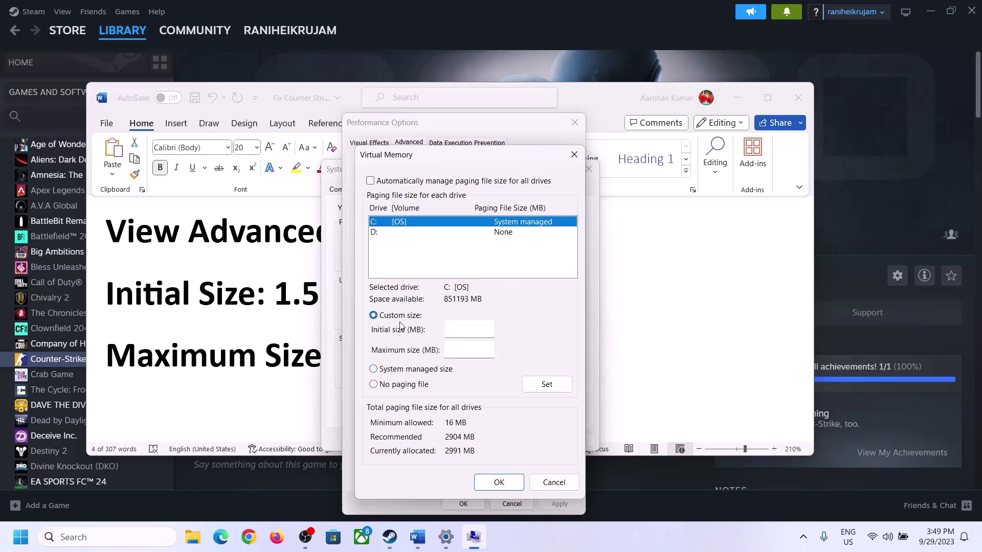
pyautogui.click(470, 329)
# Highlight "1.5 x Total Ram" in the Word notes and look up the installed RAM on the System About page in Settings.
pyautogui.click(271, 307)
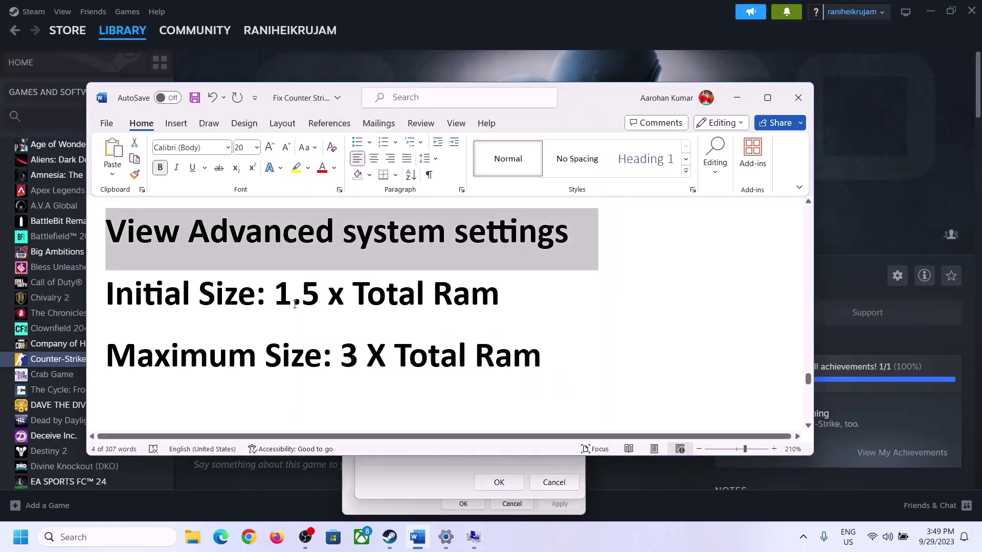
pyautogui.moveTo(294, 294); pyautogui.dragTo(453, 302)
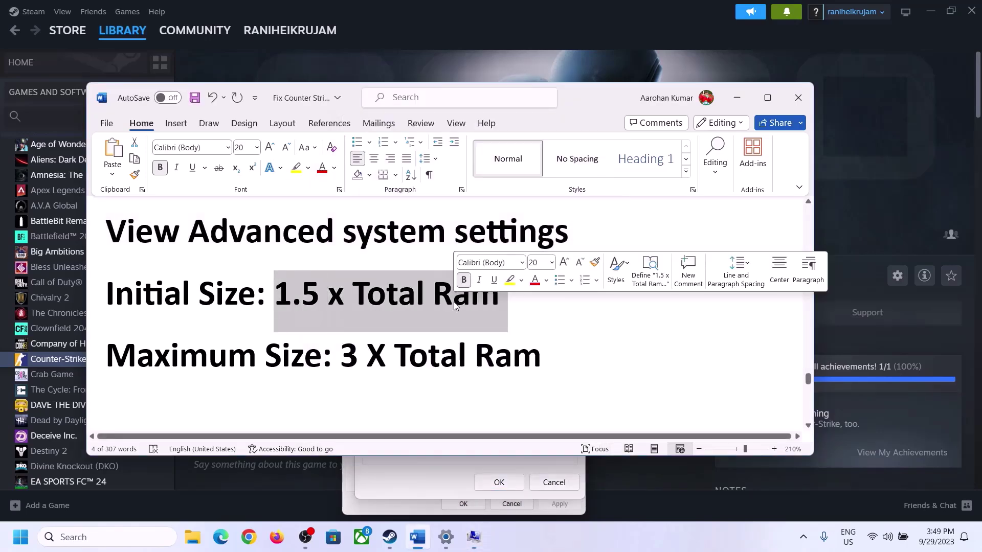
pyautogui.click(446, 539)
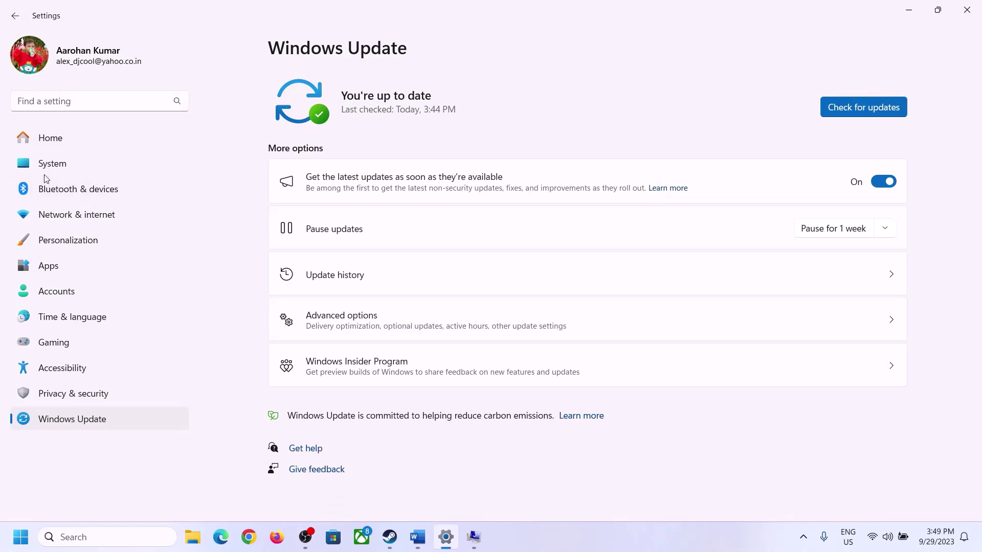
pyautogui.click(46, 169)
pyautogui.scroll(-8, 351, 416)
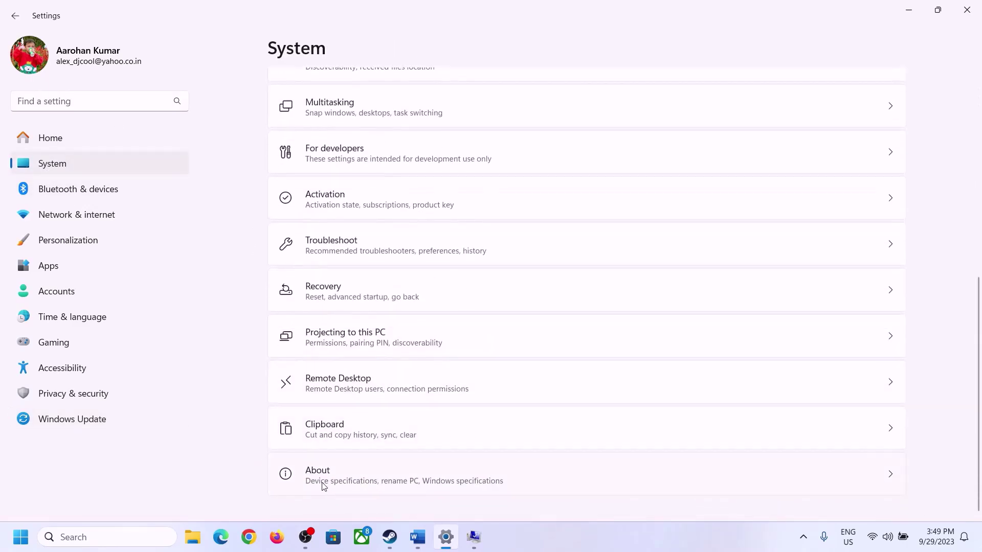
pyautogui.click(324, 484)
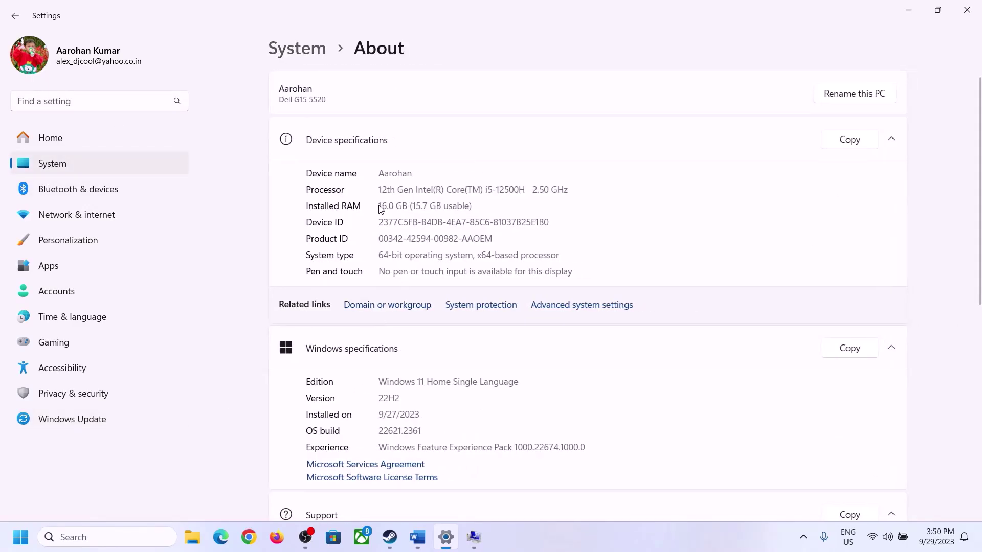
pyautogui.moveTo(386, 205); pyautogui.dragTo(375, 207)
pyautogui.click(394, 207)
pyautogui.moveTo(387, 206); pyautogui.dragTo(374, 201)
# Launch Calculator with the Run command "calc" and place it beside the Virtual Memory dialog, with the Word notes visible behind it.
pyautogui.click(471, 539)
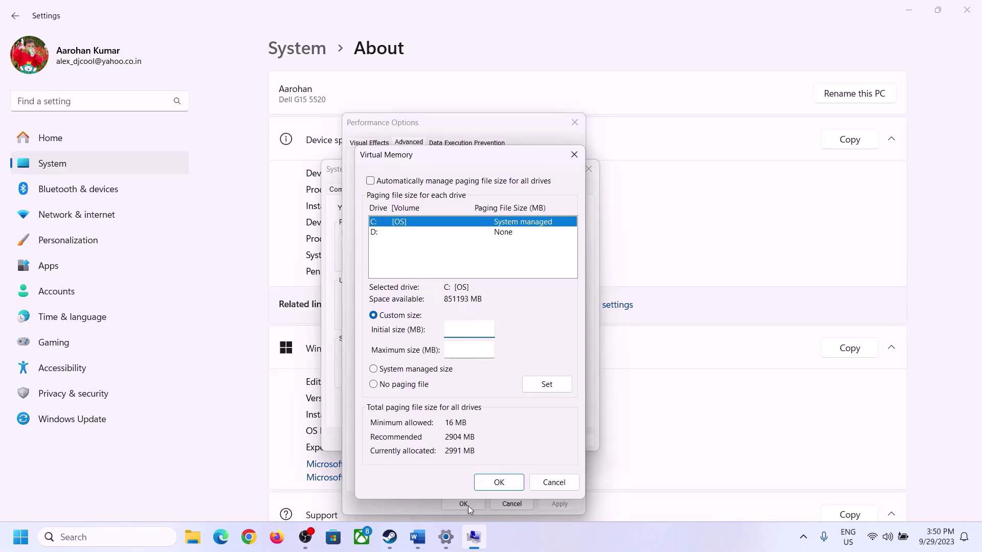
pyautogui.click(444, 538)
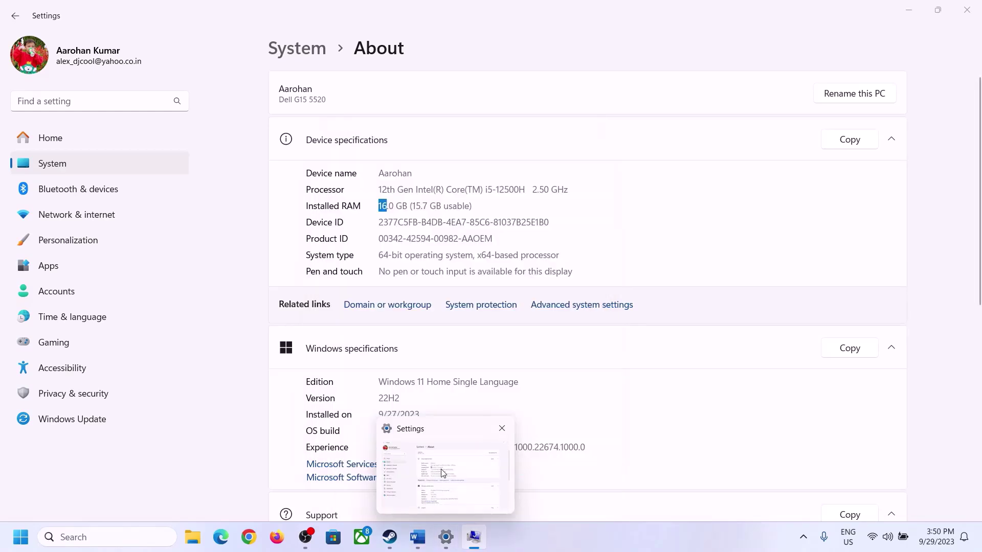
pyautogui.click(443, 472)
pyautogui.press('super+r')
pyautogui.write('calc')
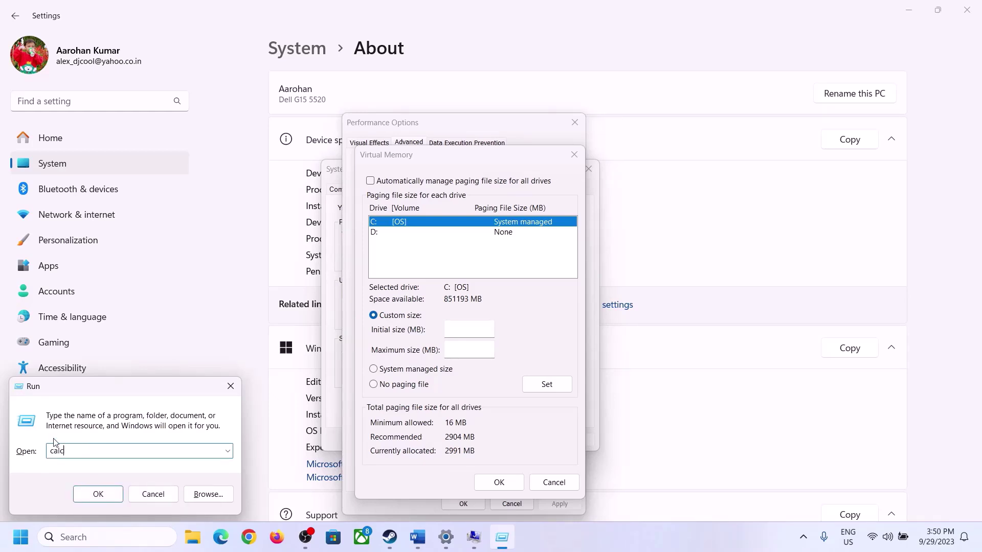
pyautogui.click(84, 495)
pyautogui.moveTo(128, 20); pyautogui.dragTo(723, 170)
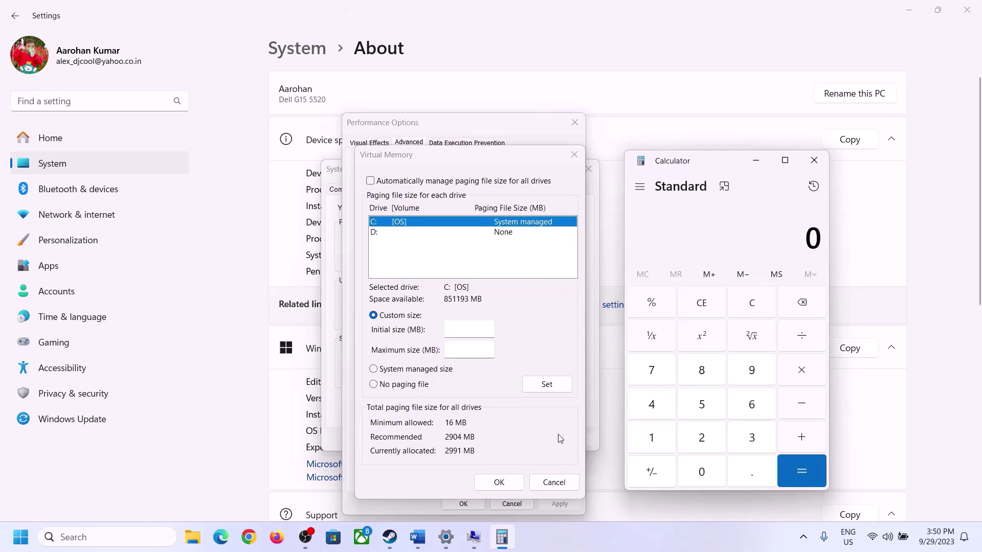
pyautogui.click(418, 542)
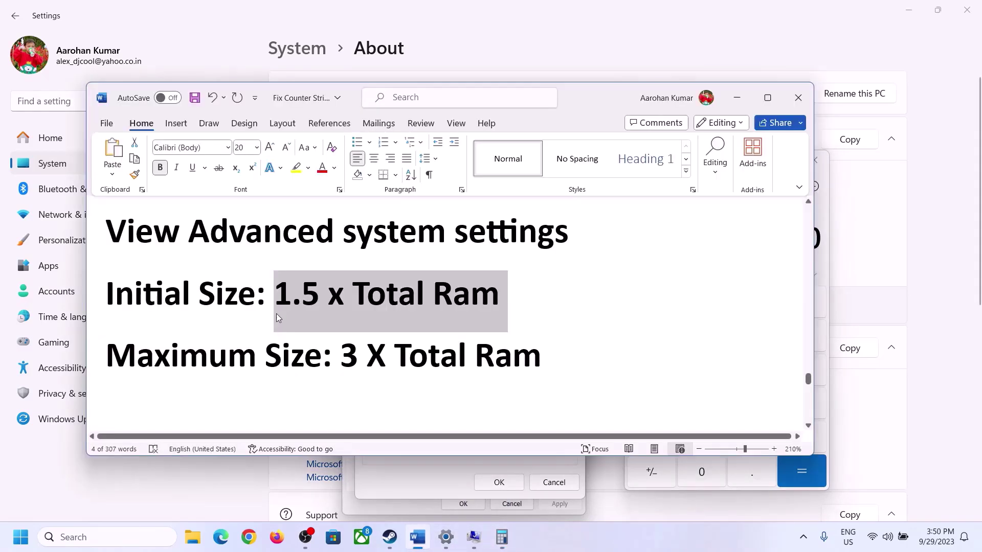
pyautogui.click(513, 537)
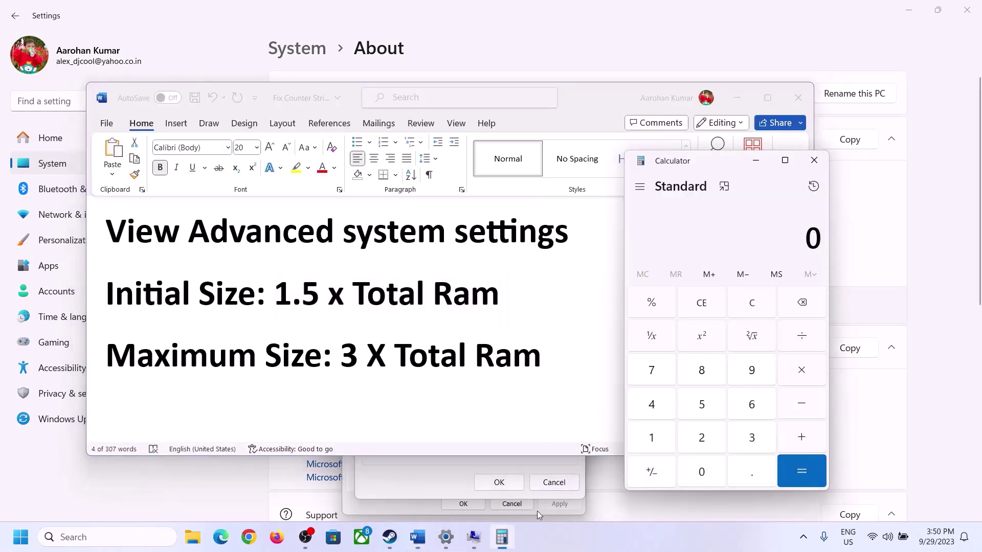
pyautogui.click(651, 438)
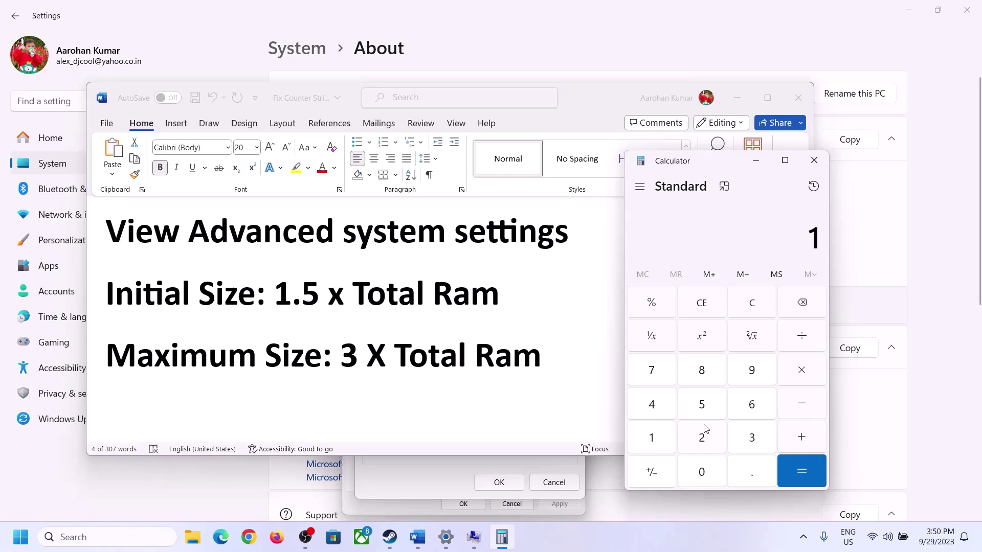
pyautogui.click(749, 406)
pyautogui.click(753, 311)
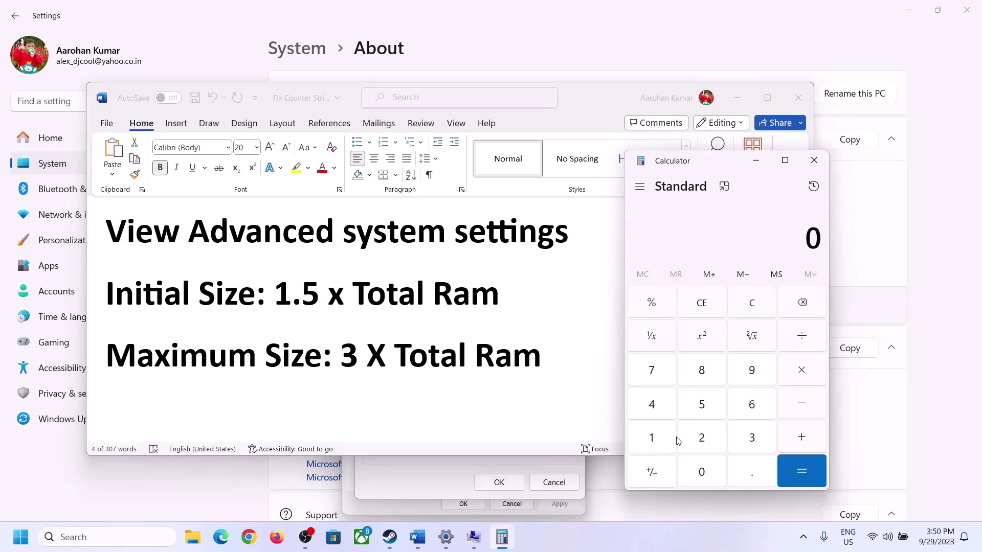
# Convert the installed RAM to megabytes by calculating 16 × 1024.
pyautogui.click(659, 439)
pyautogui.click(738, 409)
pyautogui.click(802, 378)
pyautogui.click(651, 439)
pyautogui.click(702, 476)
pyautogui.click(701, 437)
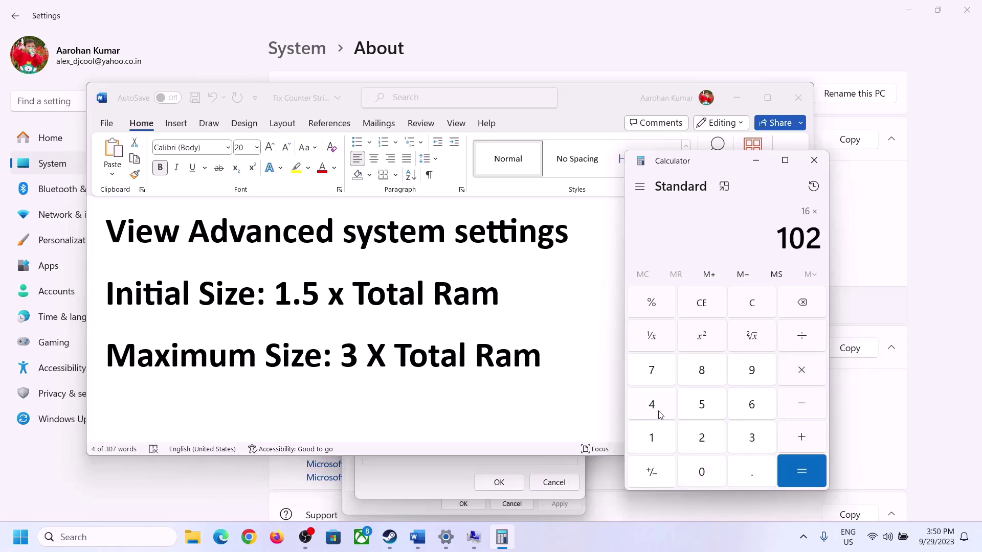
pyautogui.click(657, 410)
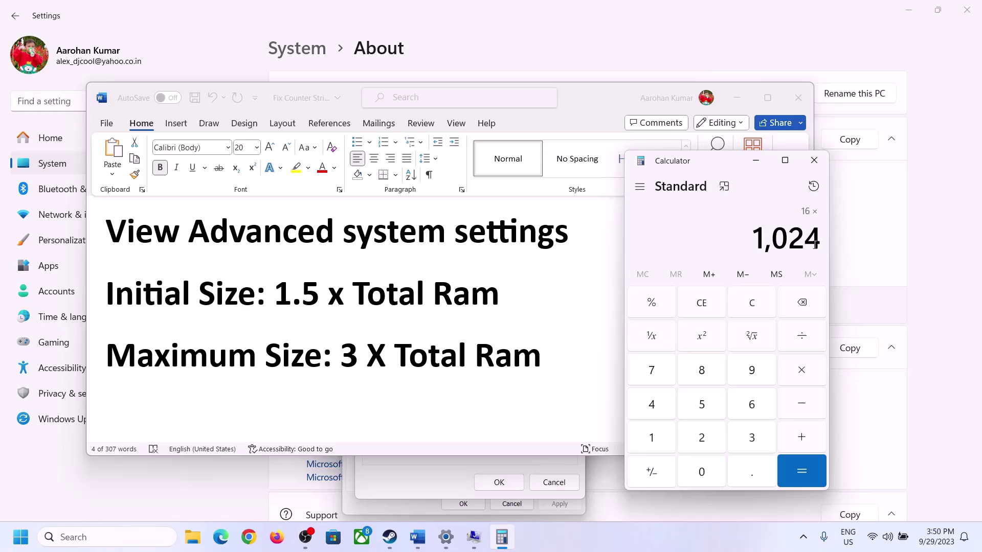
pyautogui.click(802, 475)
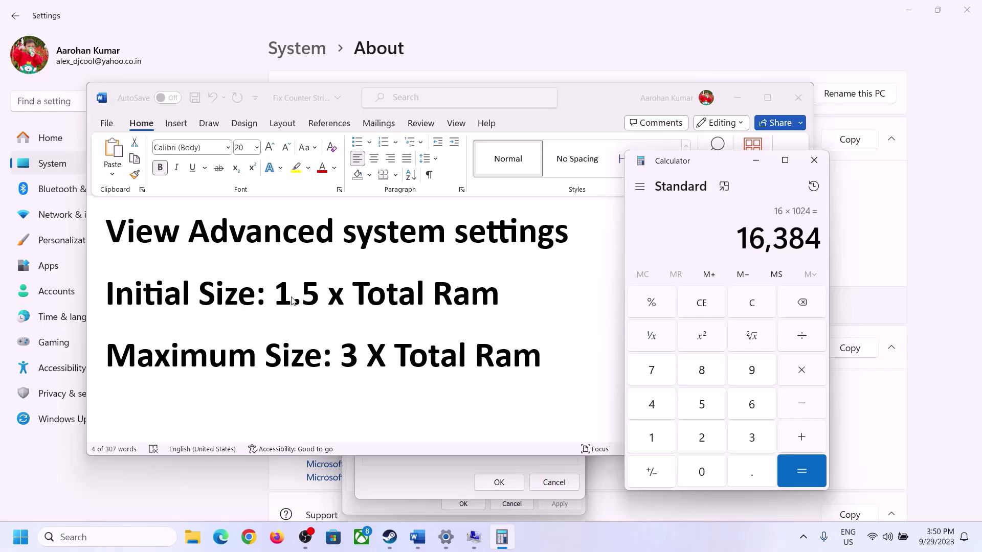
# Multiply the RAM amount in megabytes by 1.5 to get the paging file's initial size.
pyautogui.click(804, 375)
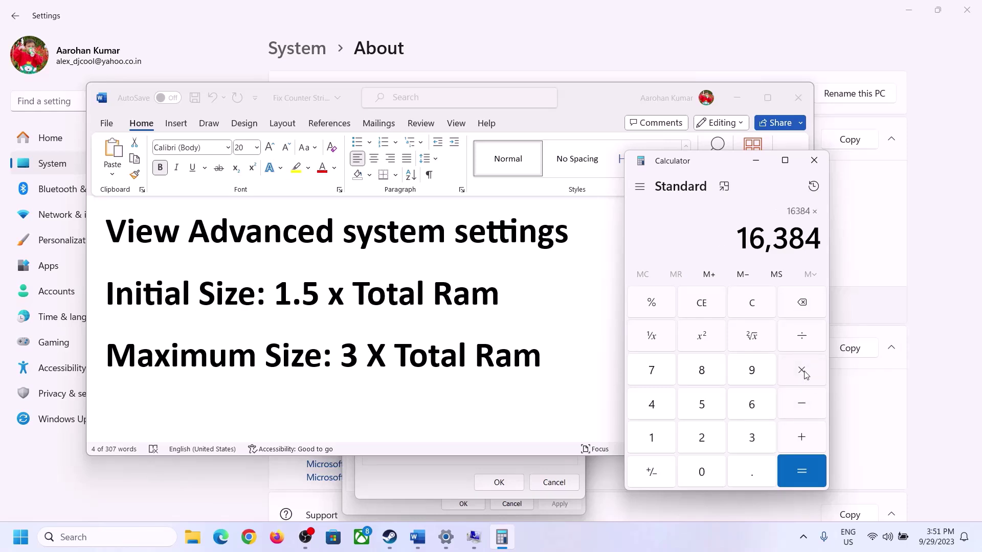
pyautogui.click(665, 440)
pyautogui.click(748, 478)
pyautogui.click(702, 406)
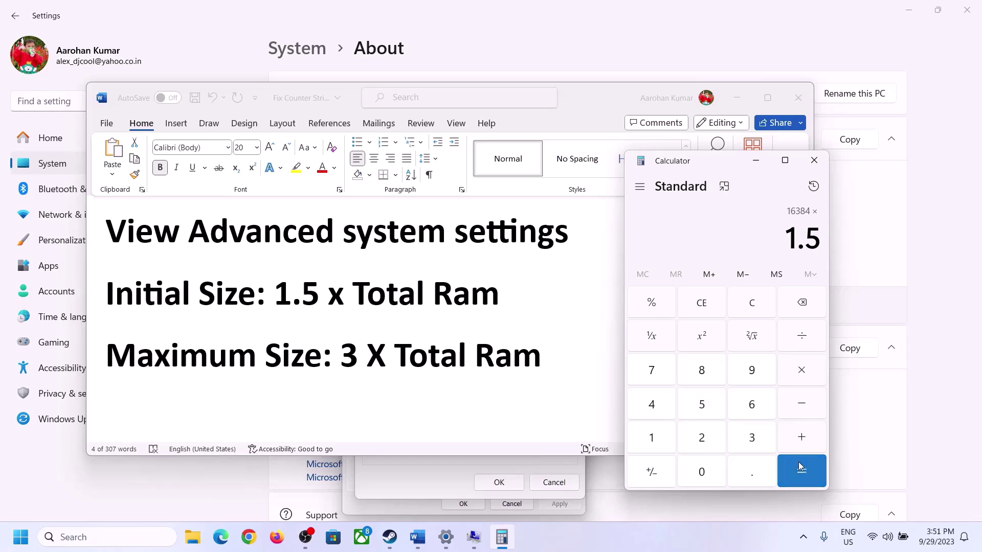
pyautogui.click(802, 469)
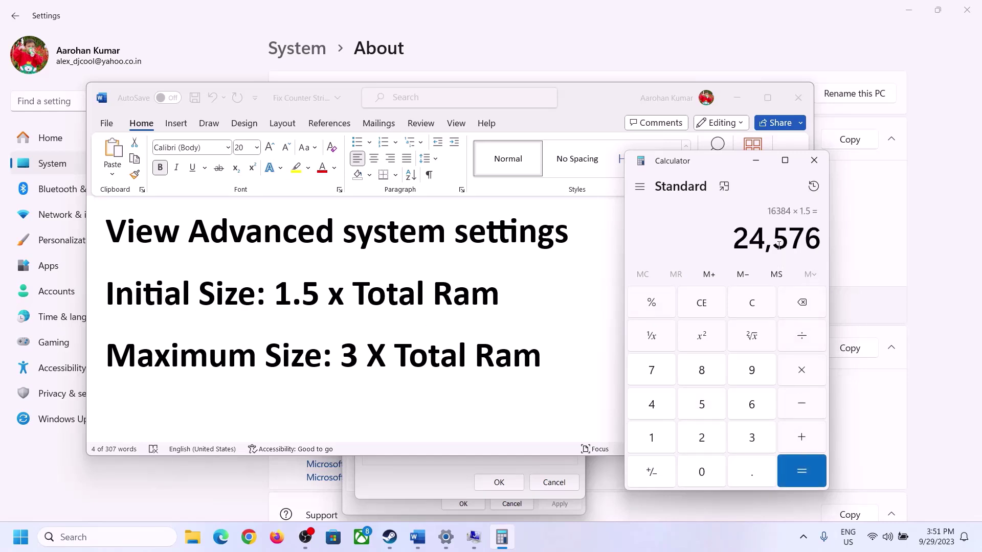
# Set the custom paging file's initial size for drive C: to 24576 MB in the Virtual Memory dialog.
pyautogui.click(456, 461)
pyautogui.click(464, 330)
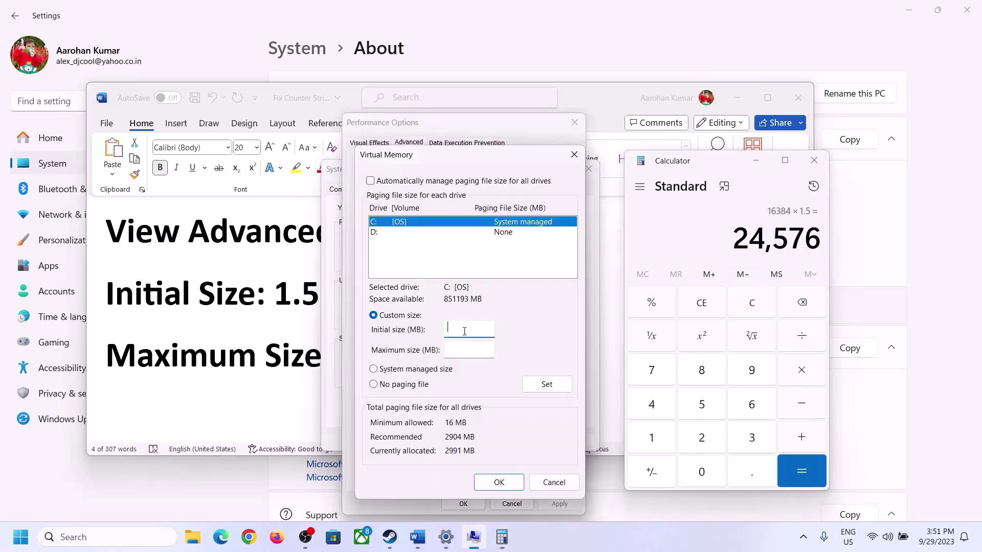
pyautogui.write('24576')
pyautogui.click(491, 349)
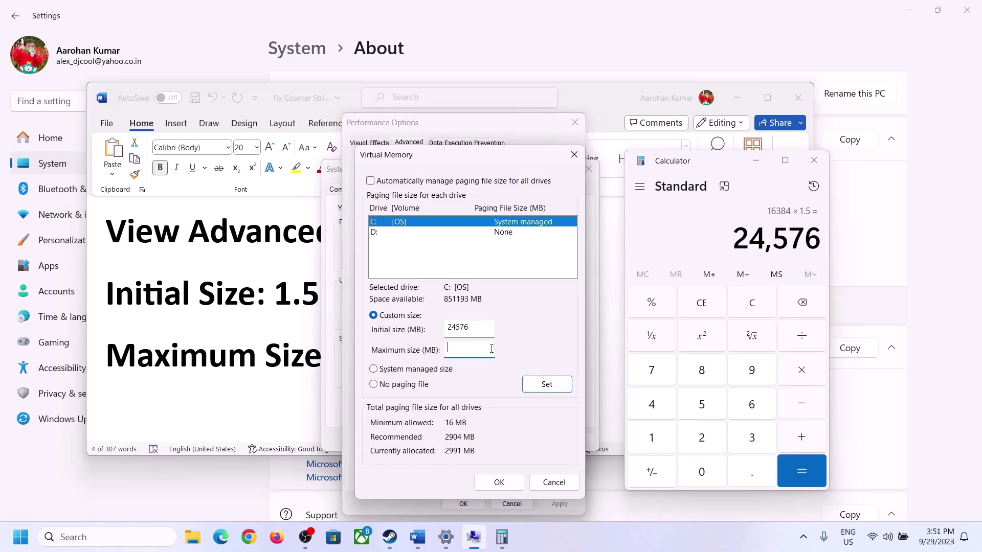
# Clear the previous calculation and convert the installed RAM to megabytes again by calculating 16 × 1024.
pyautogui.click(281, 361)
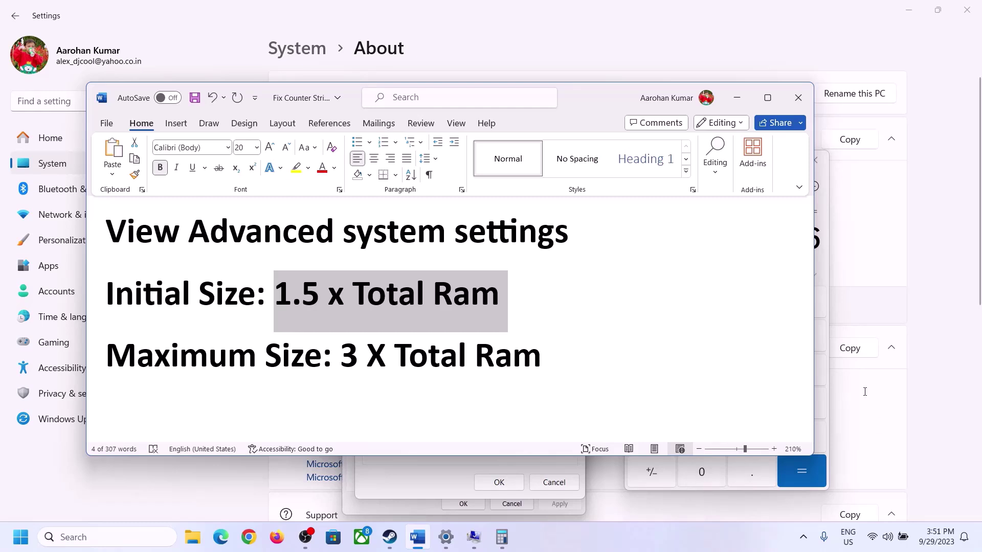
pyautogui.click(826, 273)
pyautogui.click(759, 300)
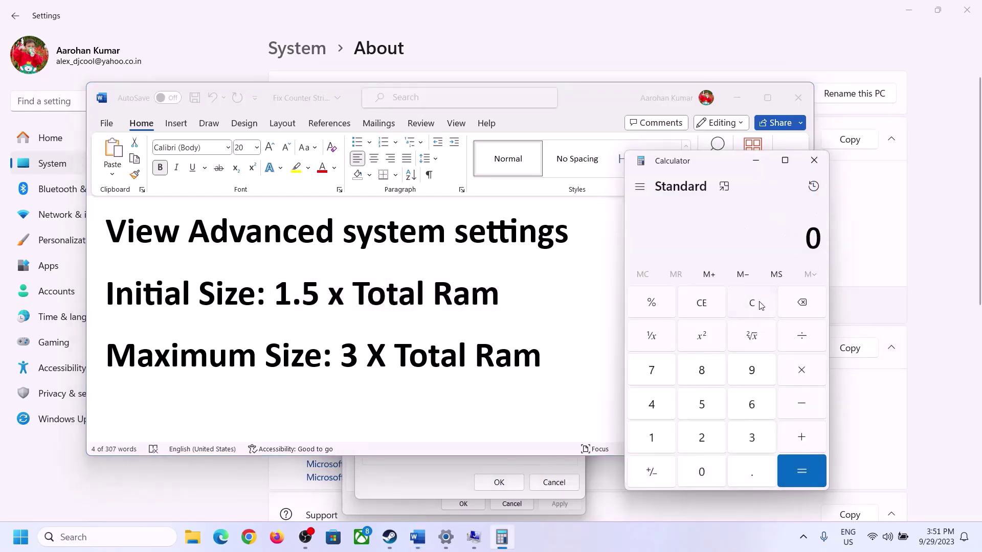
pyautogui.click(446, 537)
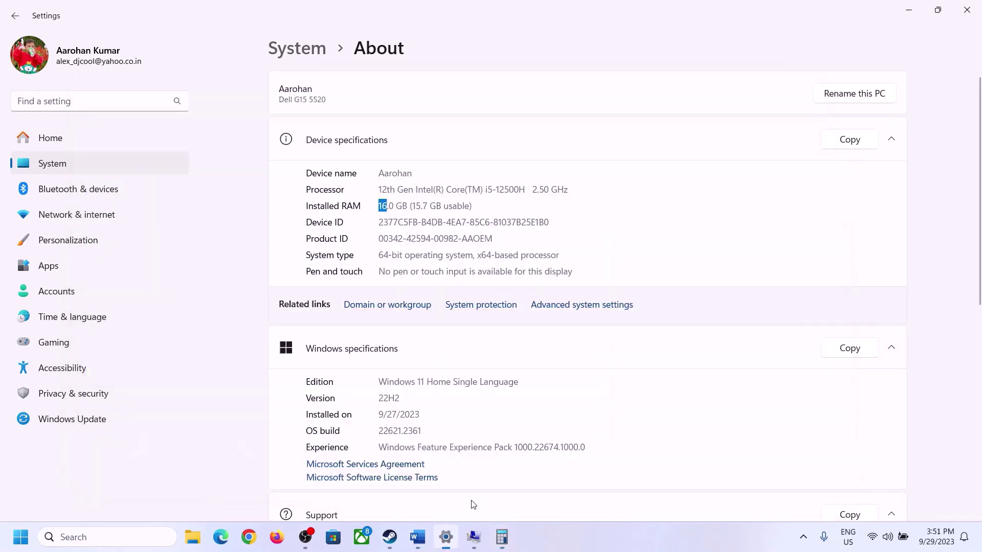
pyautogui.click(501, 537)
pyautogui.click(663, 434)
pyautogui.click(748, 406)
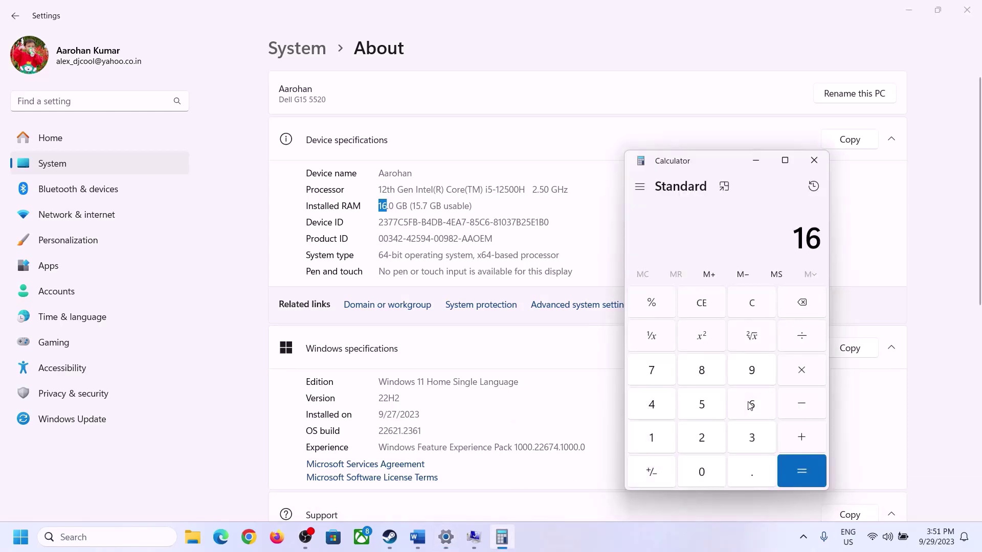
pyautogui.click(799, 372)
pyautogui.click(659, 434)
pyautogui.click(694, 466)
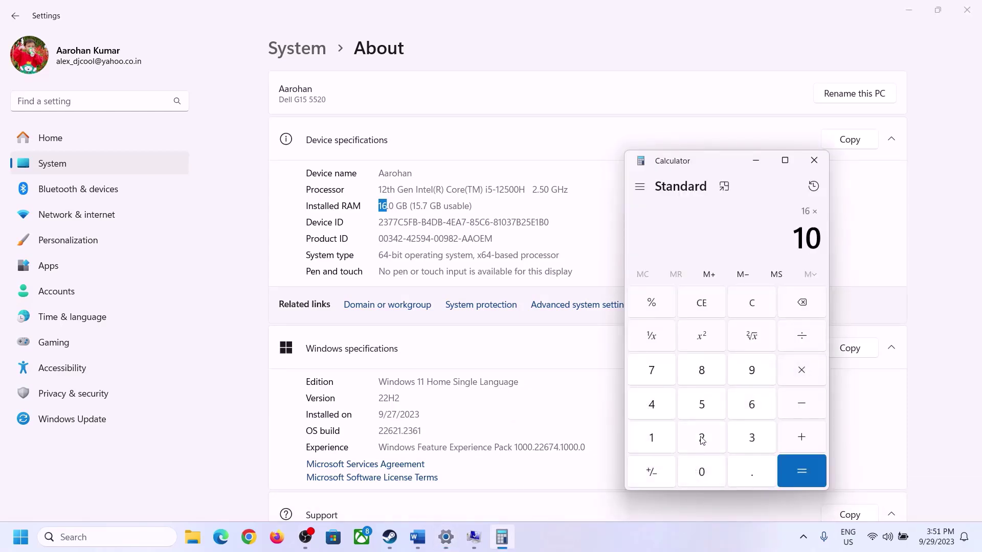
pyautogui.click(703, 438)
pyautogui.click(654, 407)
pyautogui.click(794, 481)
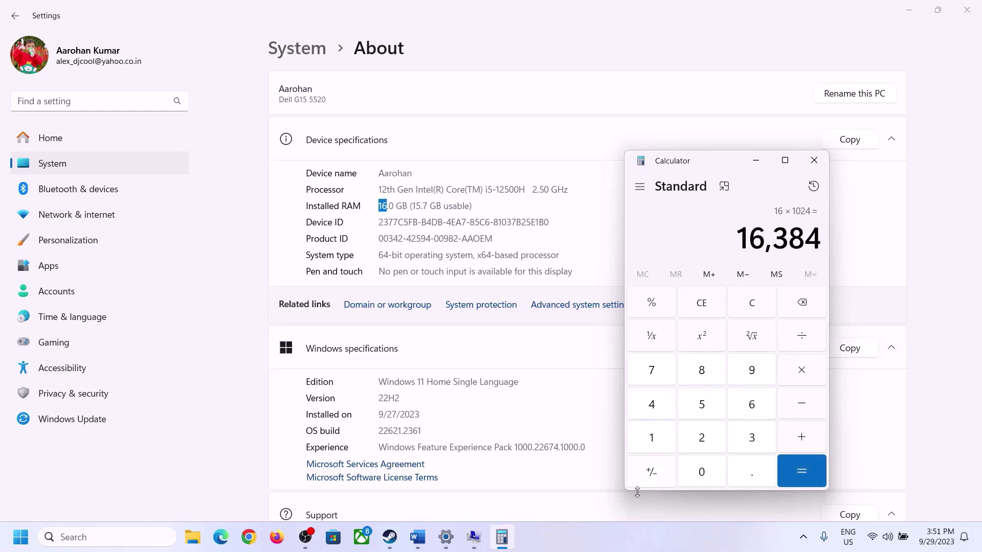
# Multiply the RAM amount in megabytes by 3, per the Word notes, to get the paging file's maximum size.
pyautogui.click(418, 537)
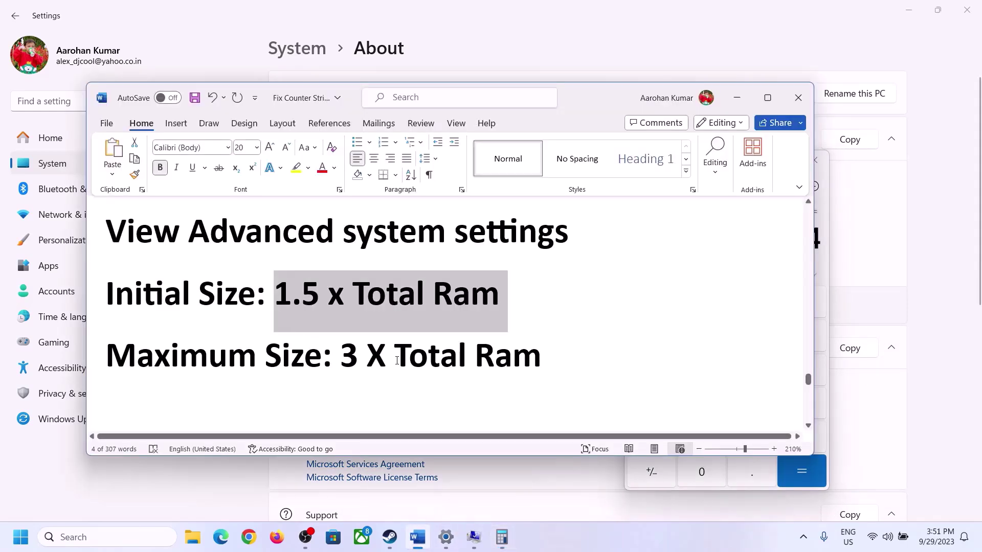
pyautogui.click(502, 537)
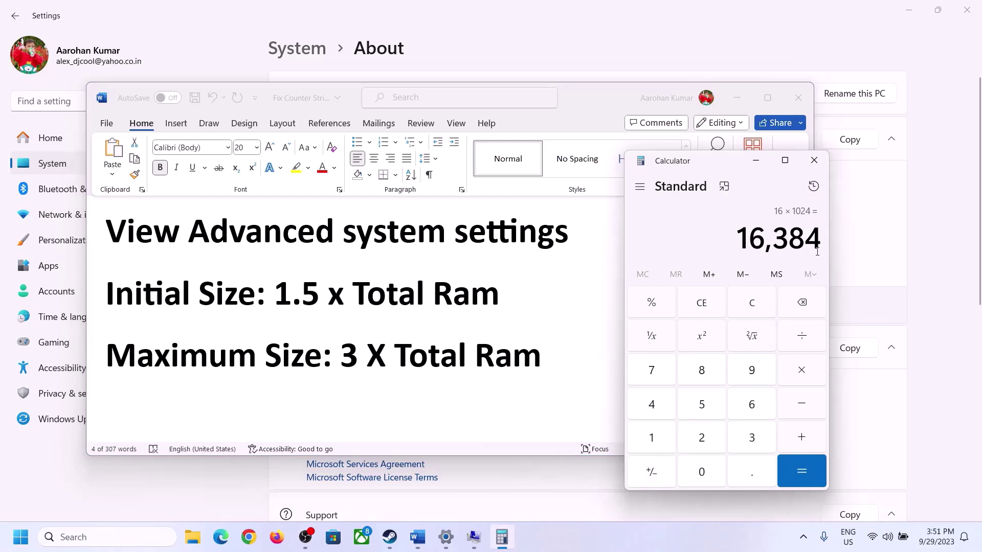
pyautogui.click(802, 373)
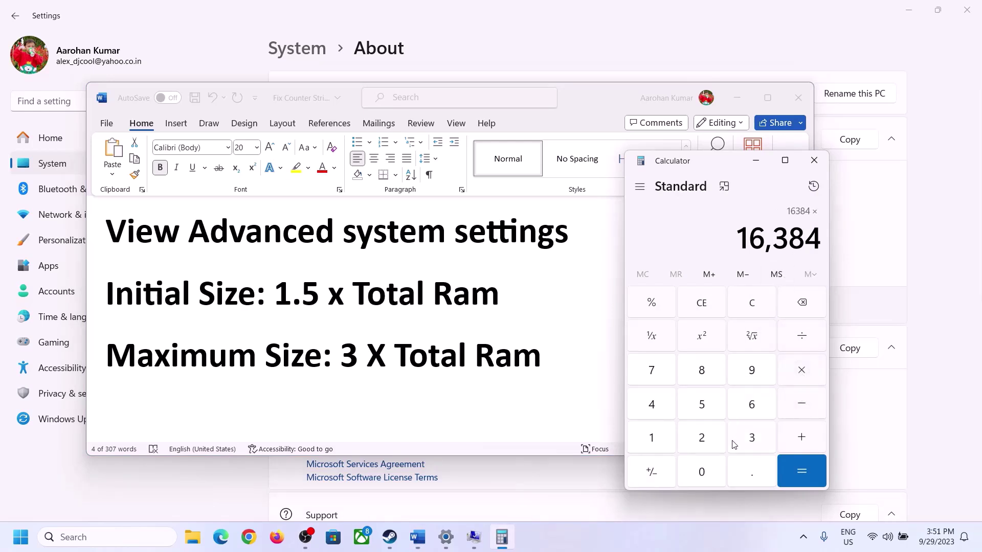
pyautogui.click(739, 442)
pyautogui.click(813, 471)
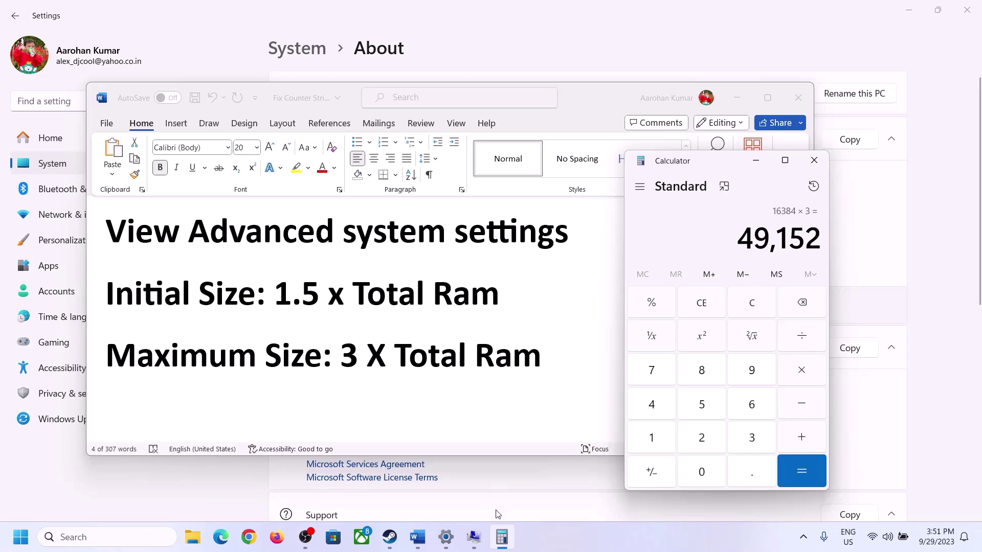
# Set the paging file's maximum size for drive C: to 49152 MB and confirm the custom size.
pyautogui.click(474, 537)
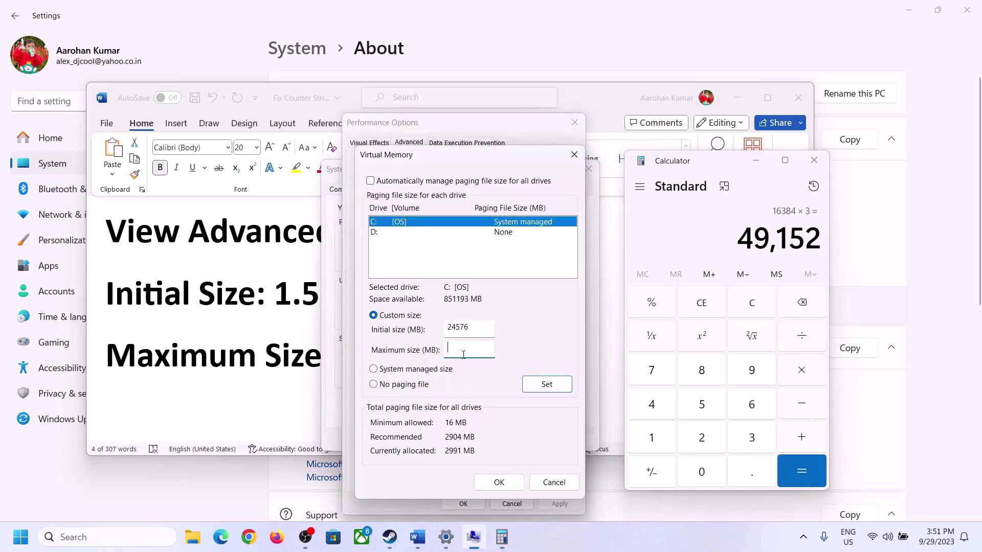
pyautogui.write('49152')
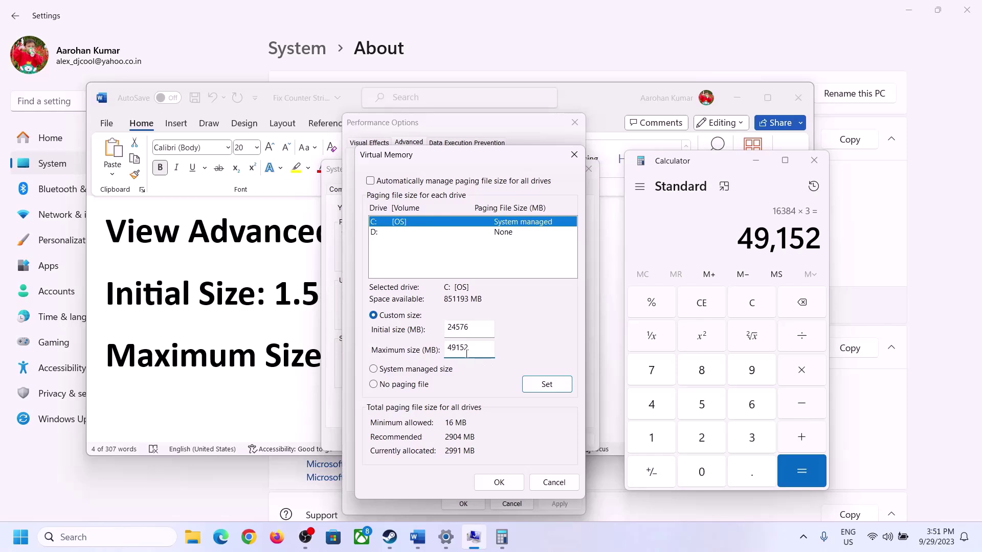
pyautogui.click(546, 388)
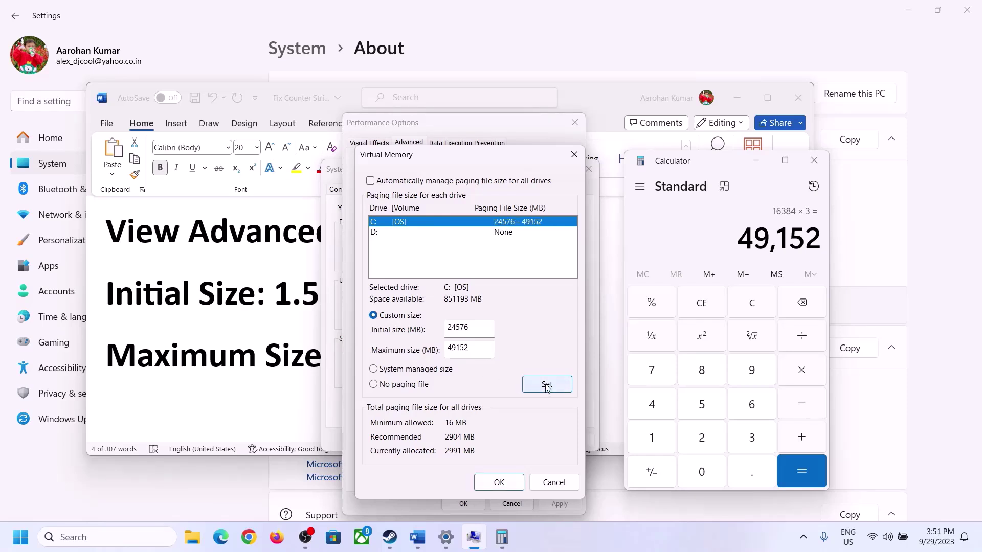
pyautogui.click(500, 483)
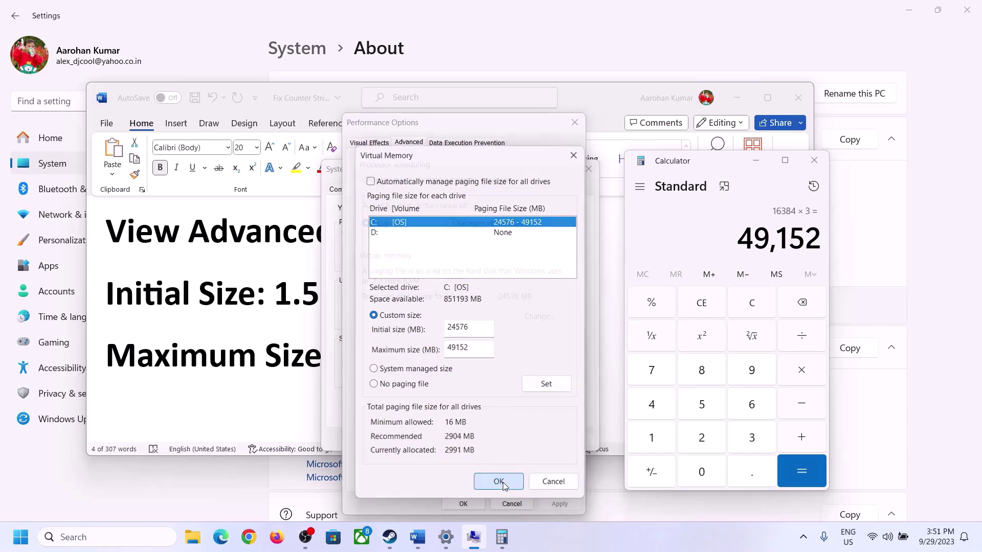
# Apply the performance options, close System Properties, and dismiss the restart prompt without restarting.
pyautogui.click(609, 315)
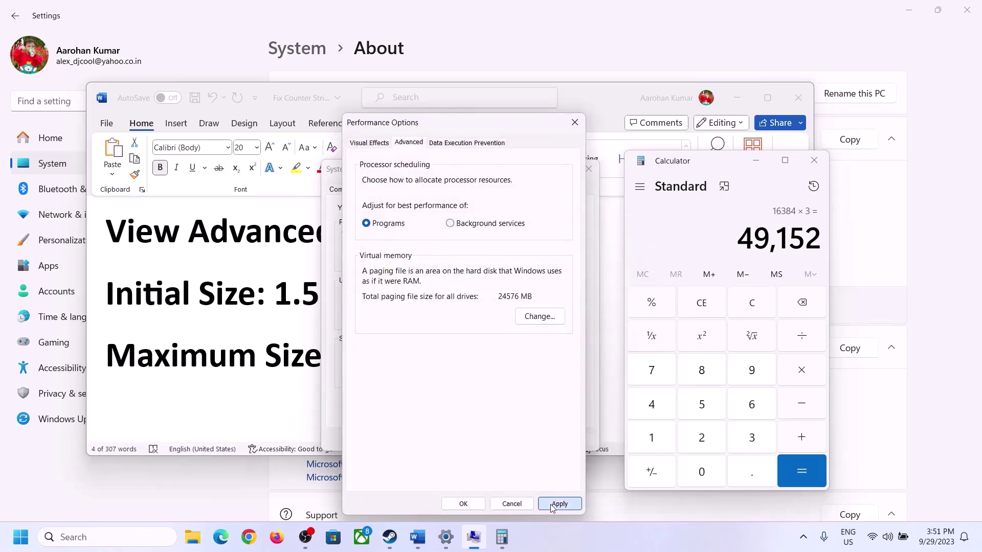
pyautogui.click(473, 506)
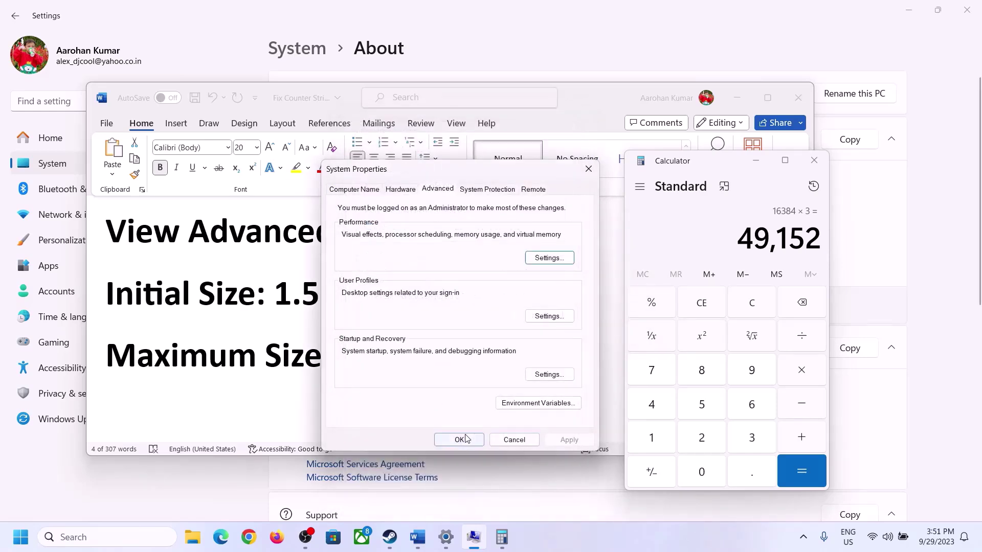
pyautogui.click(466, 438)
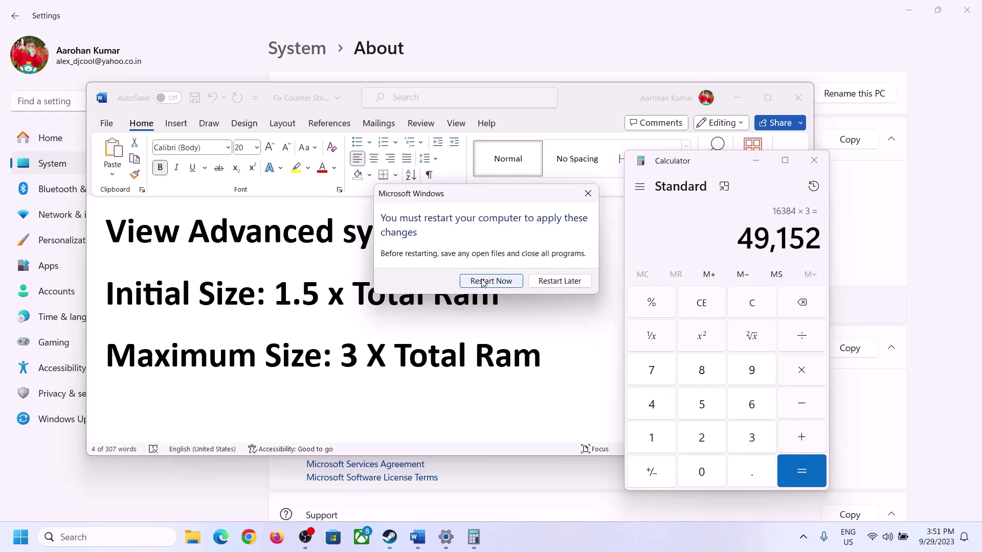
pyautogui.click(587, 192)
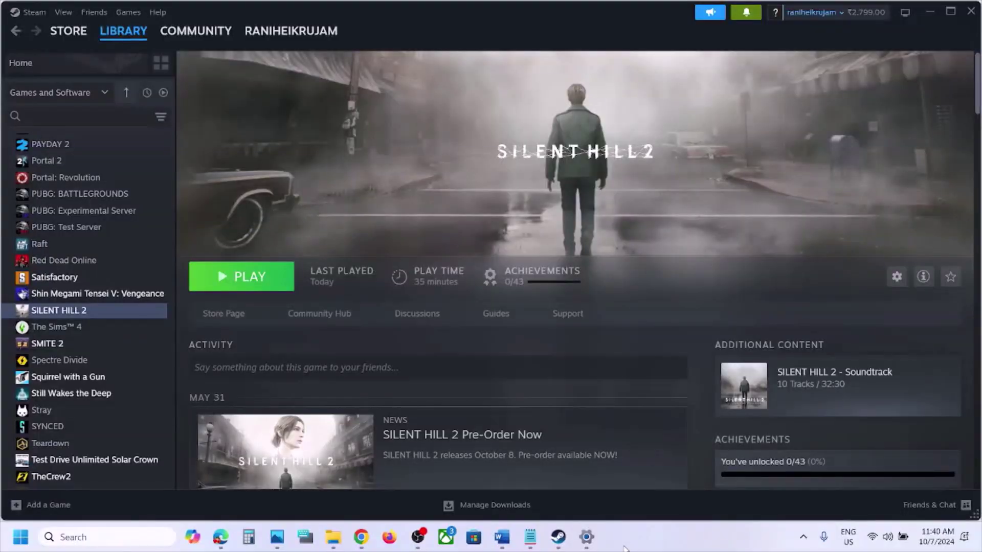
# Review Step 13, "Update BIOS", in the Word notes and check the laptop's battery charge in the system quick settings.
pyautogui.click(501, 537)
pyautogui.scroll(-3, 463, 342)
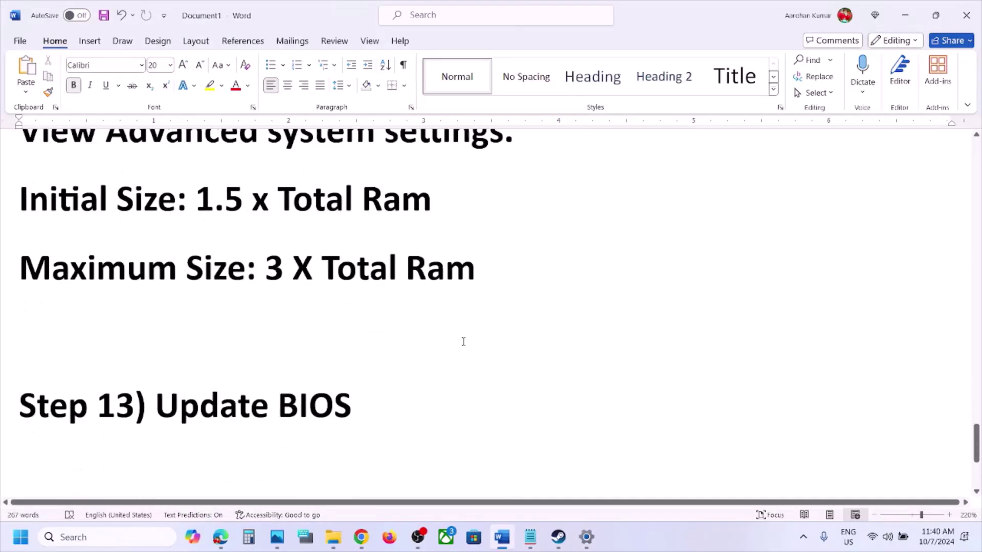
pyautogui.scroll(1, 462, 342)
pyautogui.moveTo(189, 393); pyautogui.dragTo(379, 383)
pyautogui.click(402, 418)
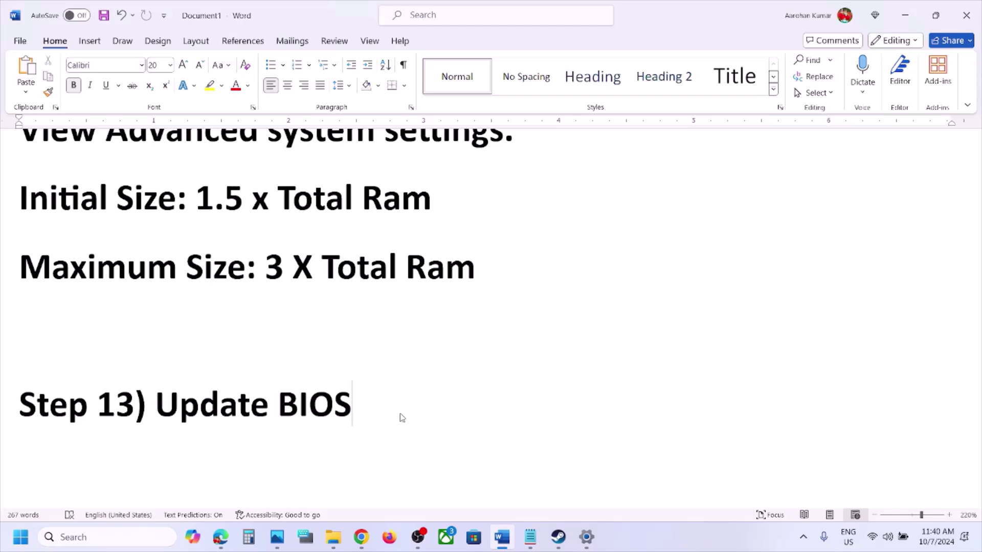
pyautogui.click(888, 537)
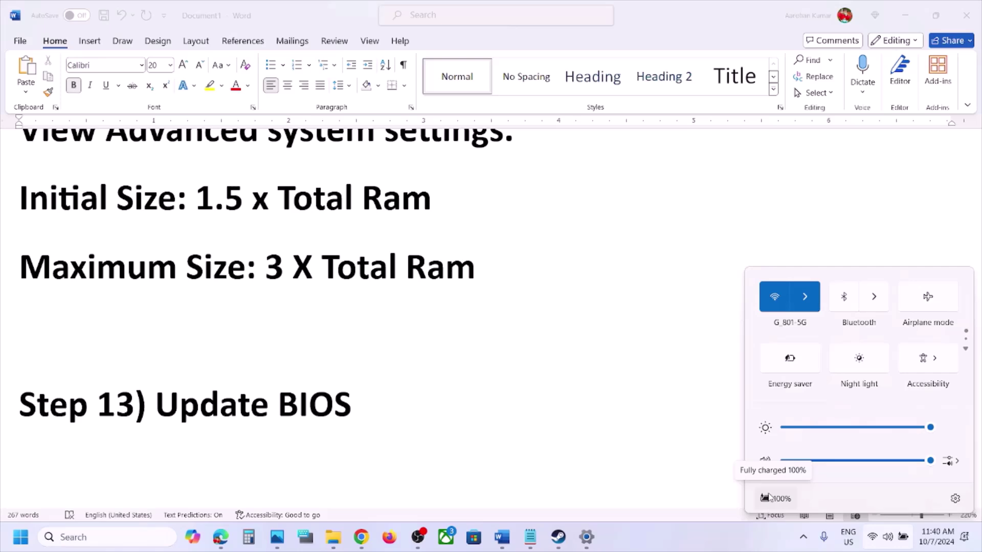
pyautogui.click(430, 452)
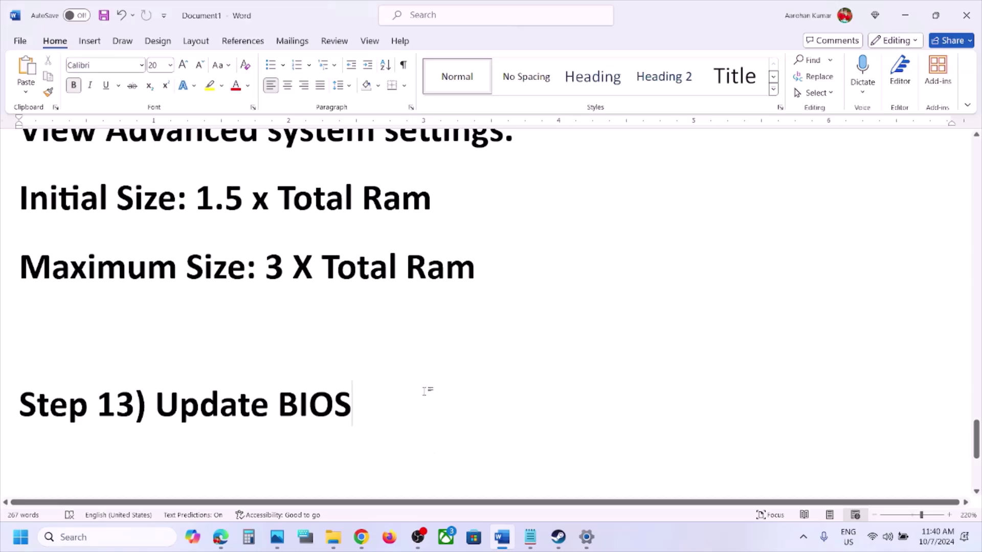
# Review Step 14 in the Word notes, highlighting "Install the game to SSD" and the uninstall and reinstall instructions.
pyautogui.scroll(-5, 424, 392)
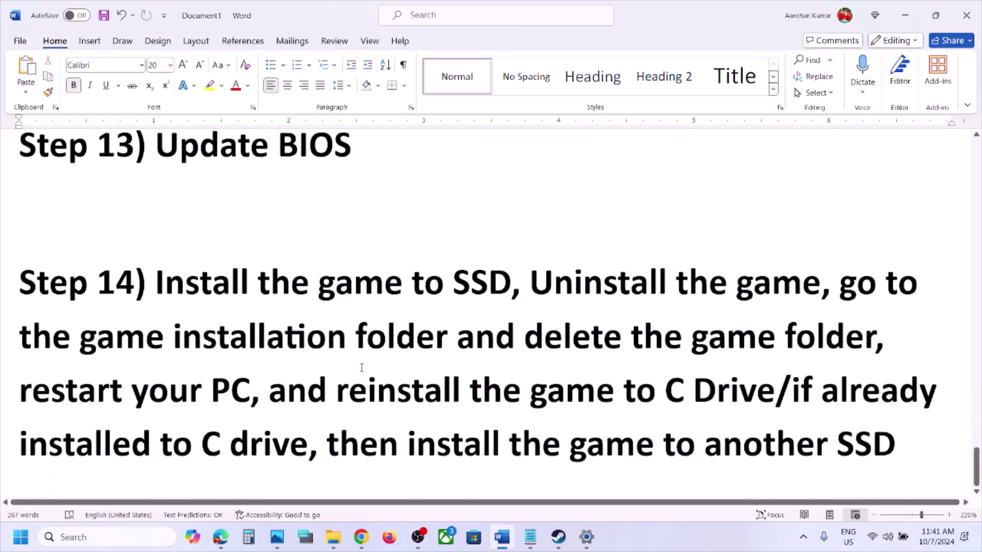
pyautogui.moveTo(156, 284); pyautogui.dragTo(514, 297)
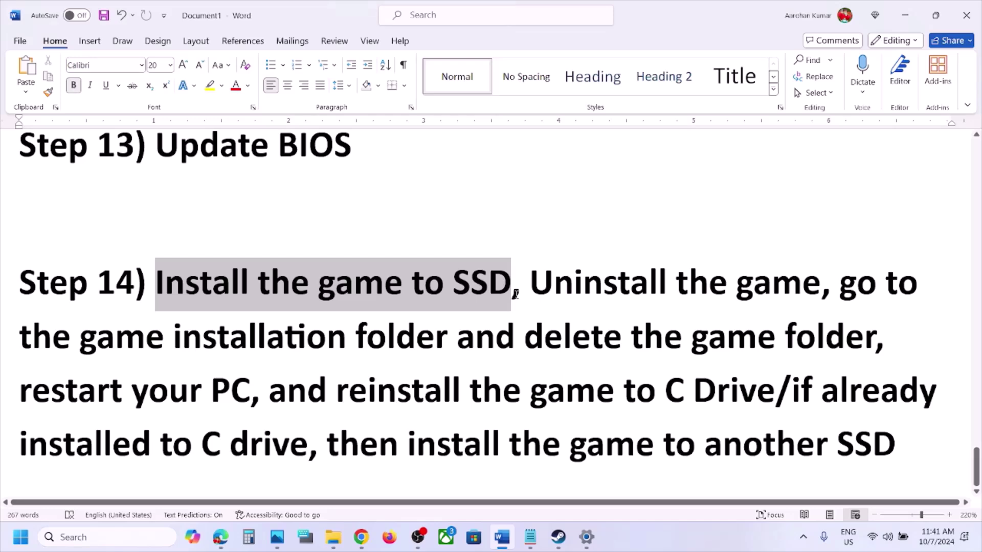
pyautogui.moveTo(515, 294); pyautogui.dragTo(803, 462)
pyautogui.click(532, 289)
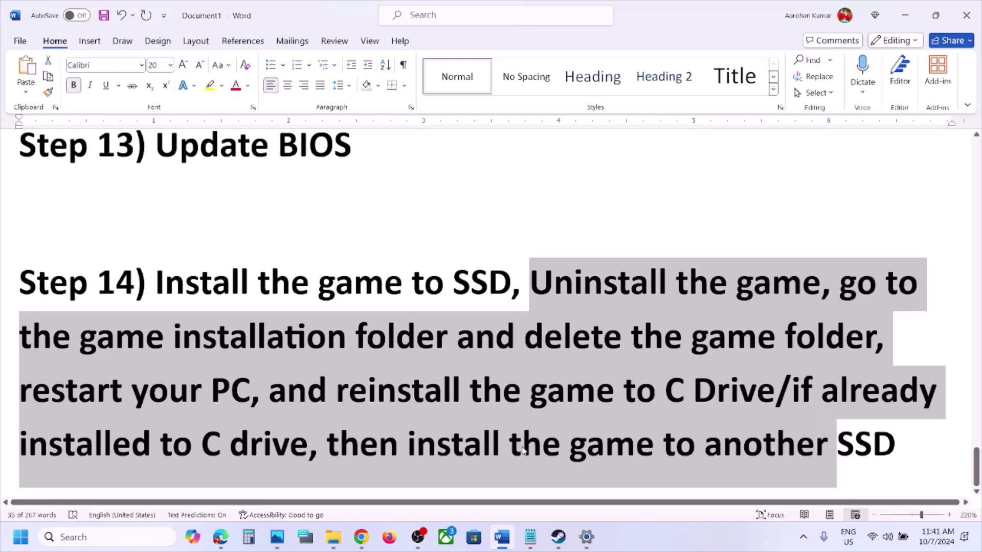
# Switch to Steam and open the management options for SILENT HILL 2 in the library.
pyautogui.click(559, 537)
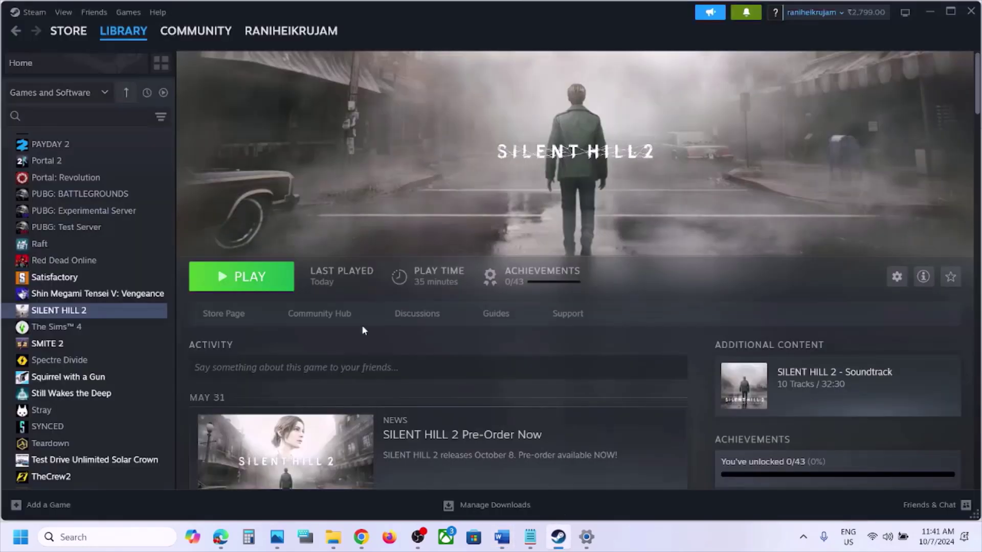
pyautogui.rightClick(145, 314)
pyautogui.moveTo(175, 388)
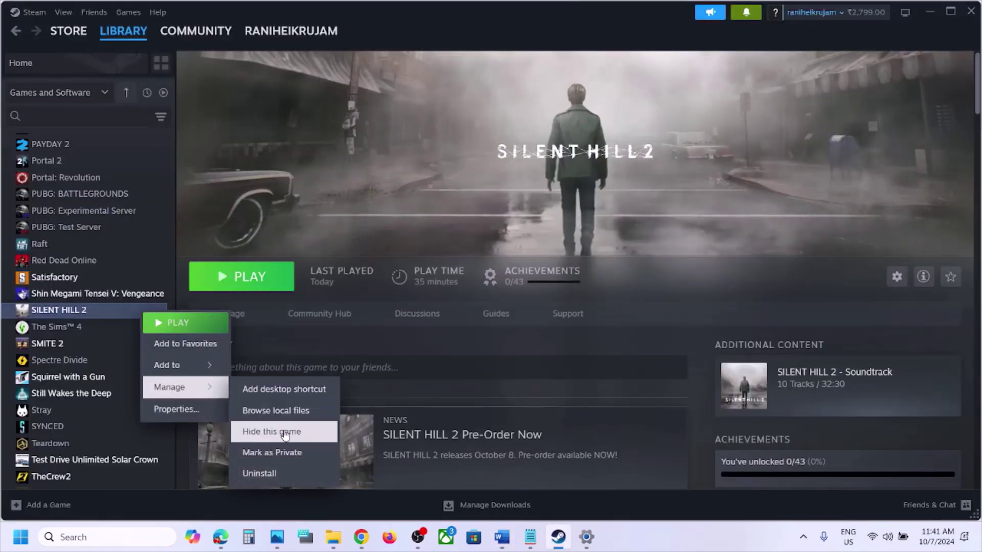